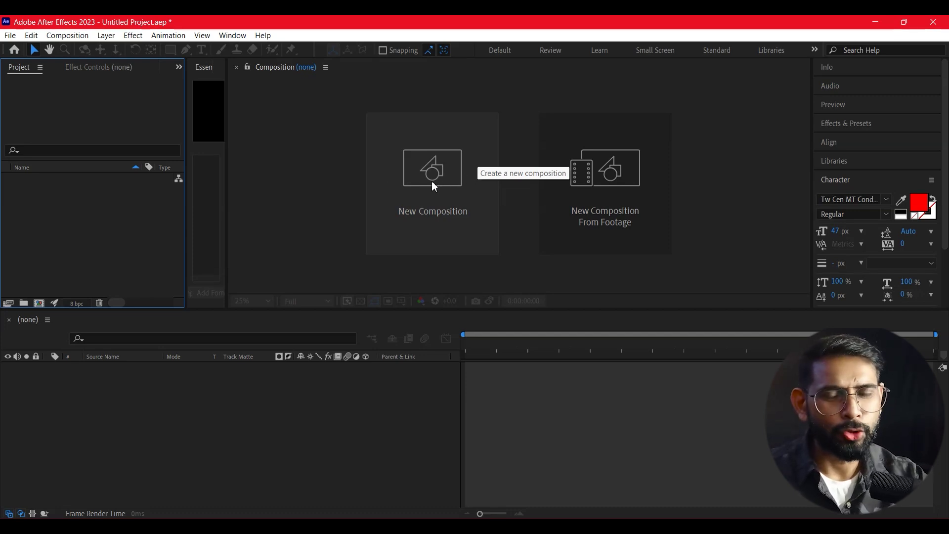
Step: Create Comp 1 as an HD 1920×1080, 25 fps, 15-second composition
click(432, 182)
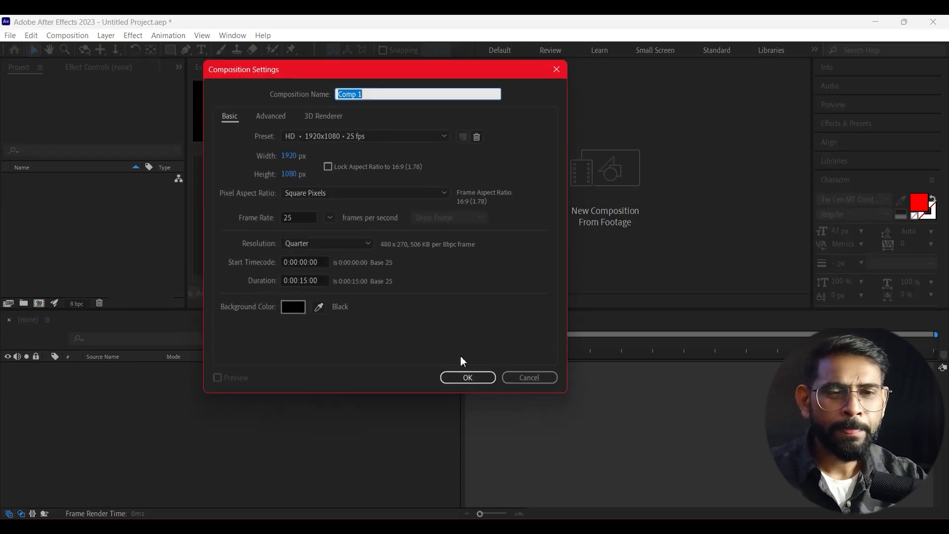
click(471, 383)
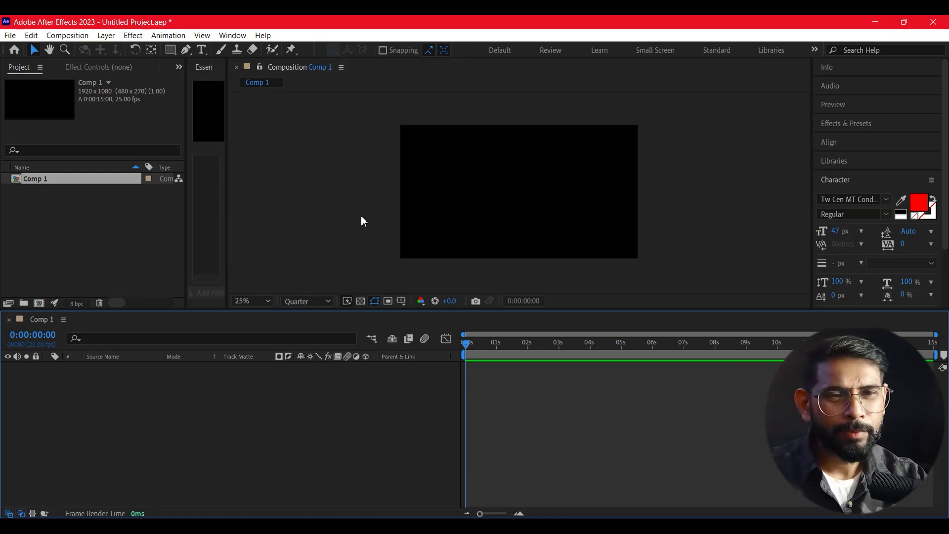
key(period)
key(period)
key(comma)
key(comma)
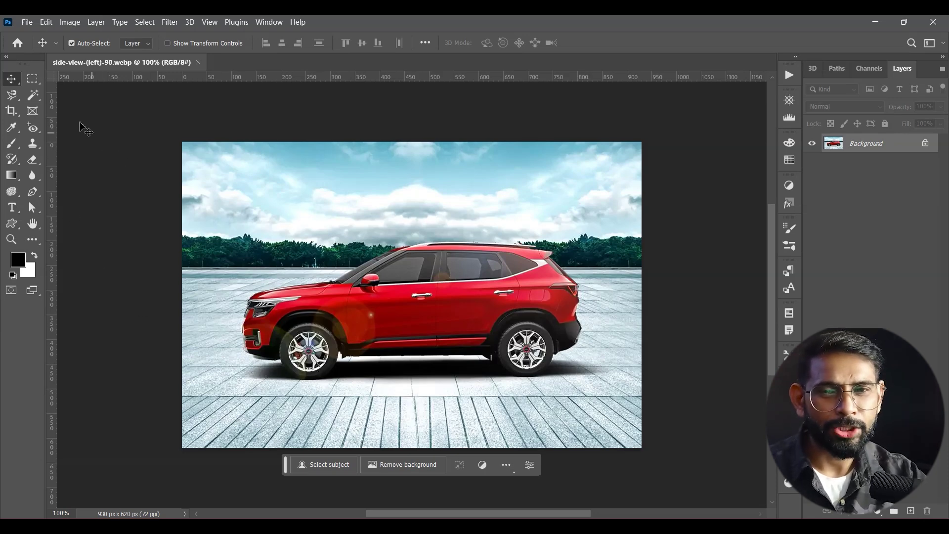
Step: Select the car with the Object Selection Tool, copy it to Layer 1, and hide the Background
click(32, 95)
click(99, 95)
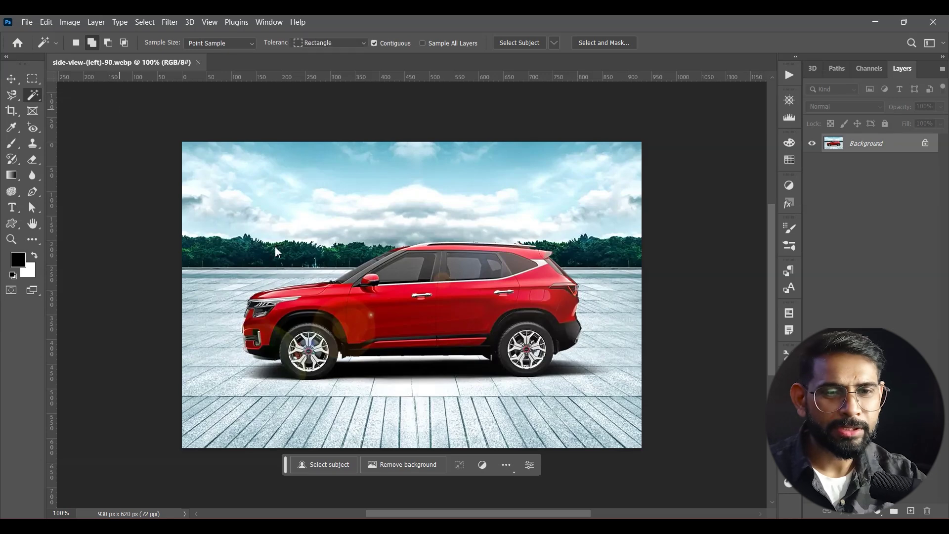
drag(237, 214, 587, 419)
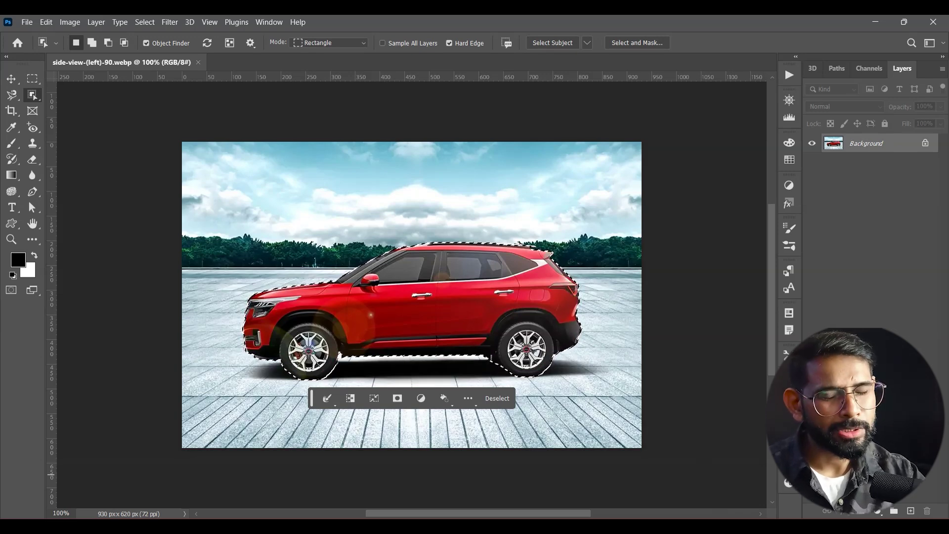
key(ctrl+j)
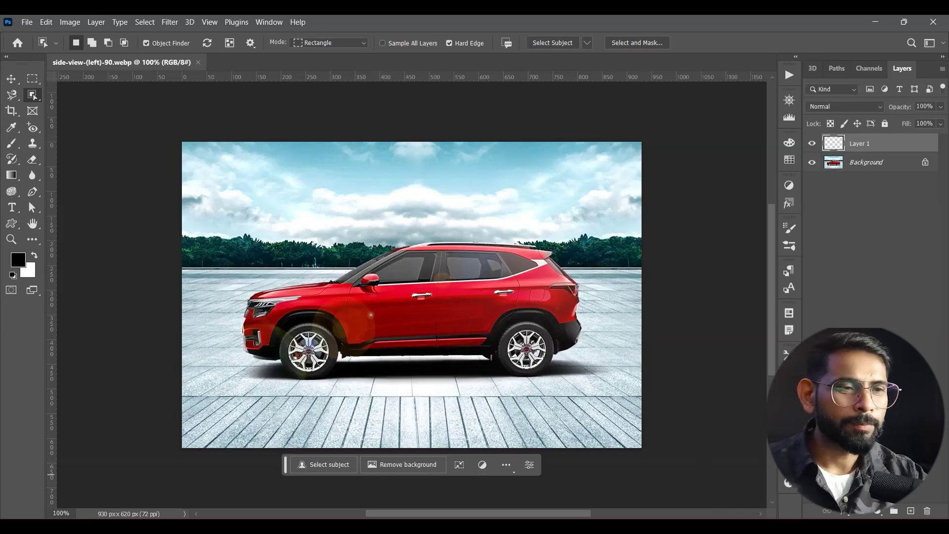
click(812, 163)
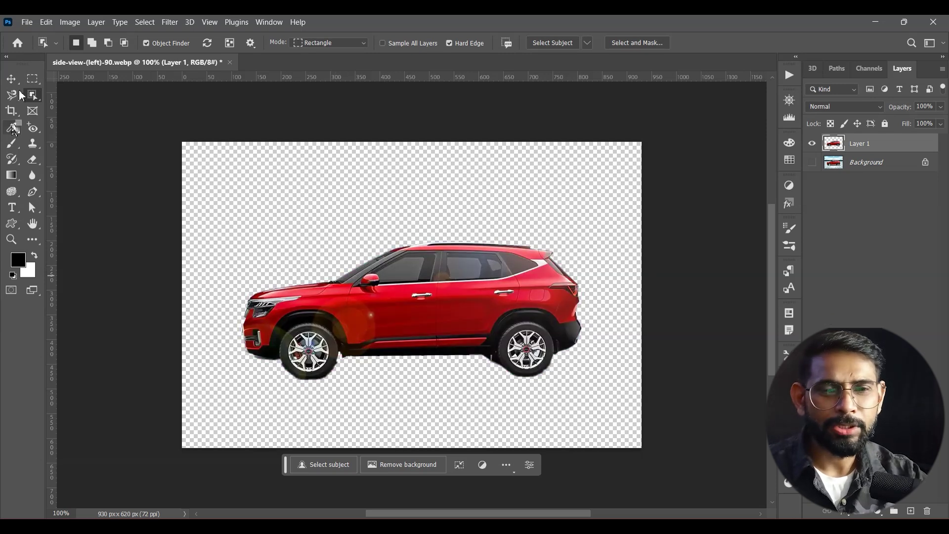
click(27, 23)
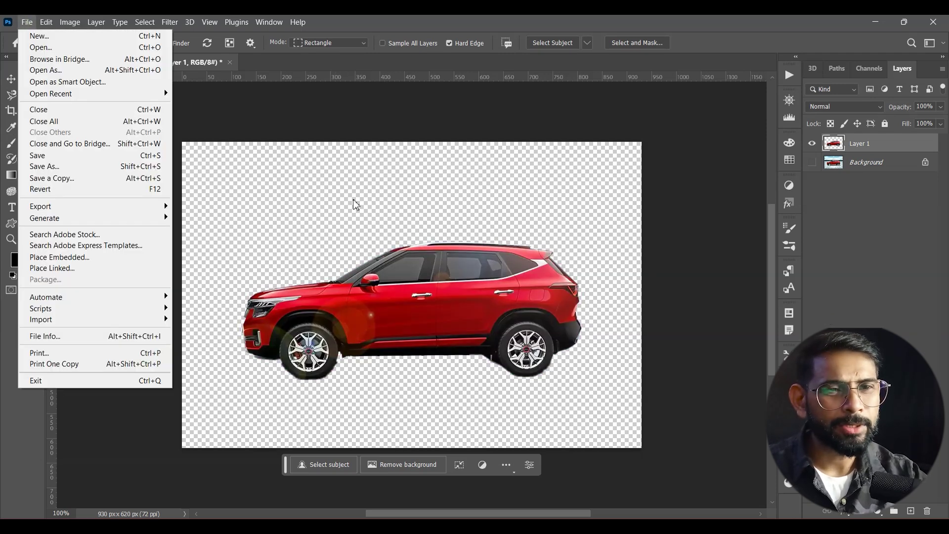
click(457, 21)
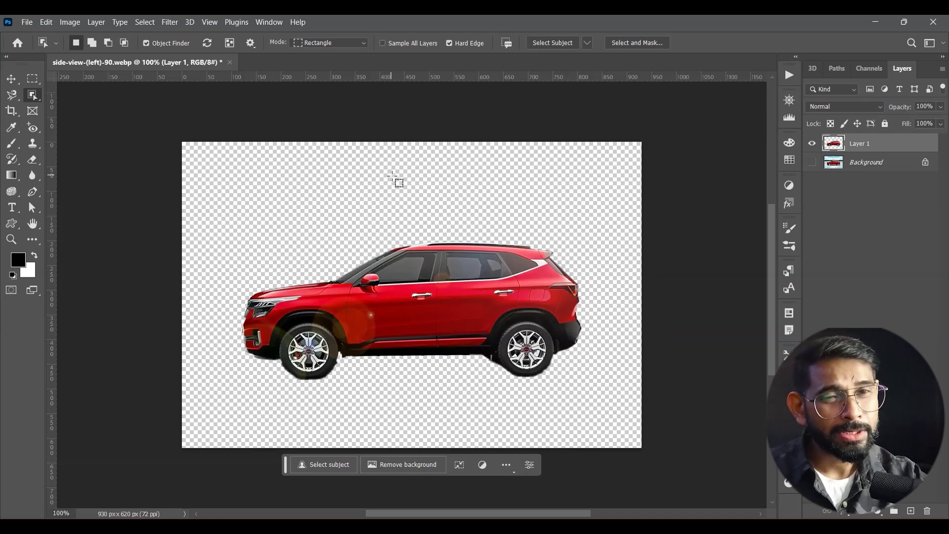
key(v)
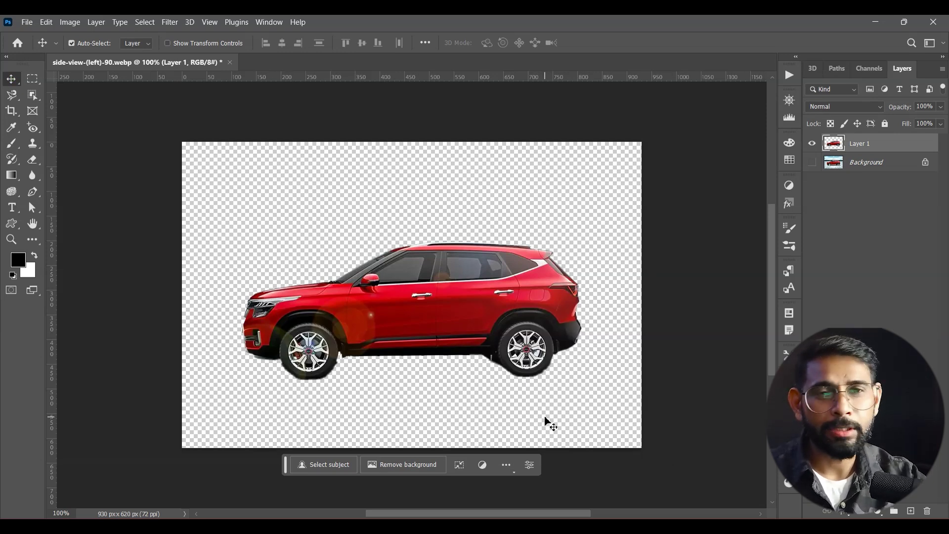
Step: Trim transparent pixels on all four sides, cropping the canvas to 692 × 285 px
click(73, 23)
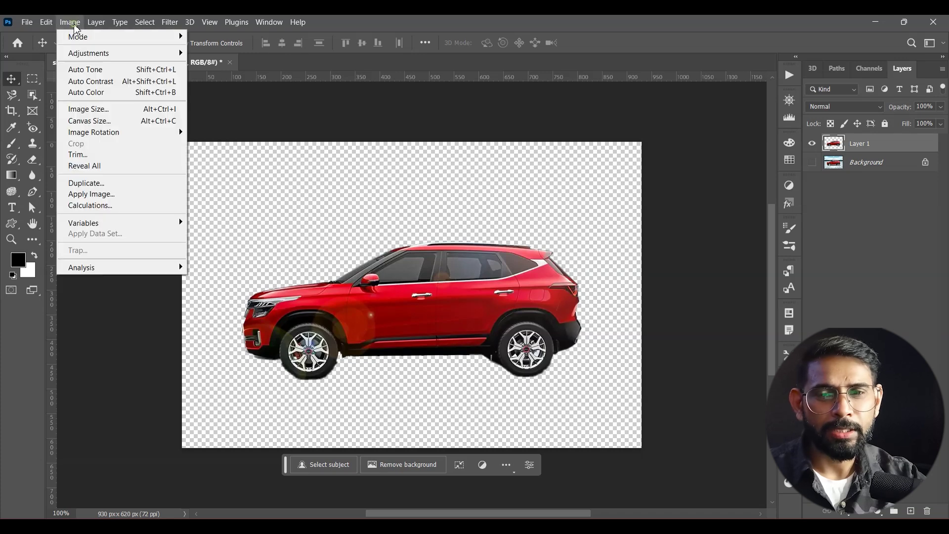
click(116, 156)
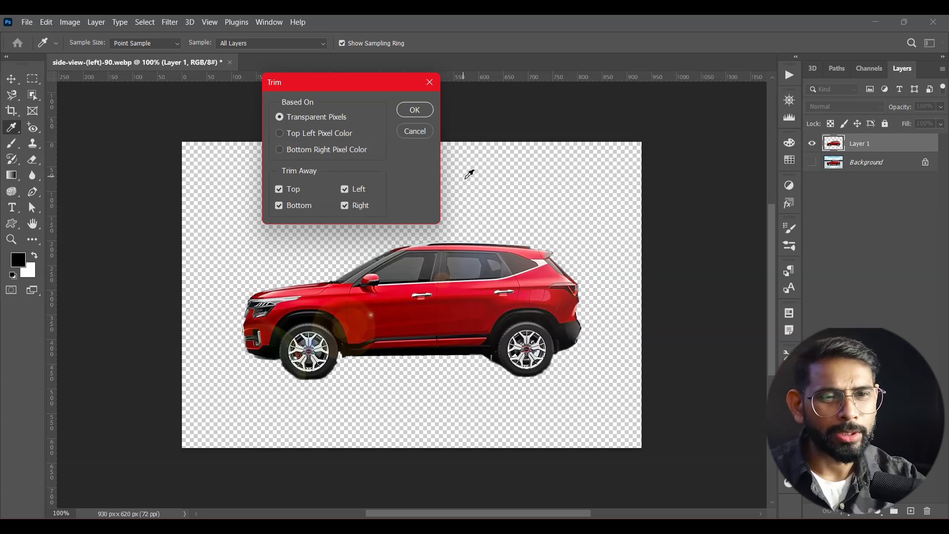
click(415, 109)
key(v)
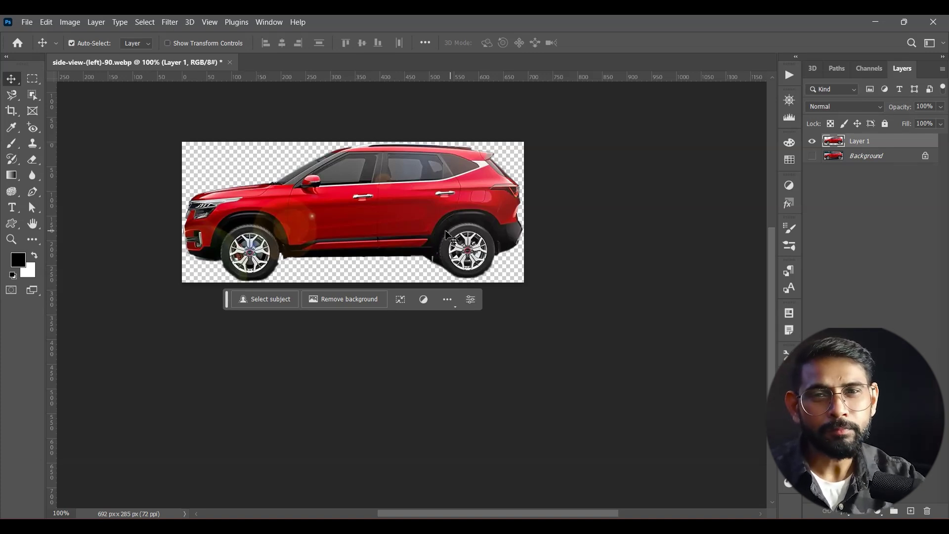
click(28, 25)
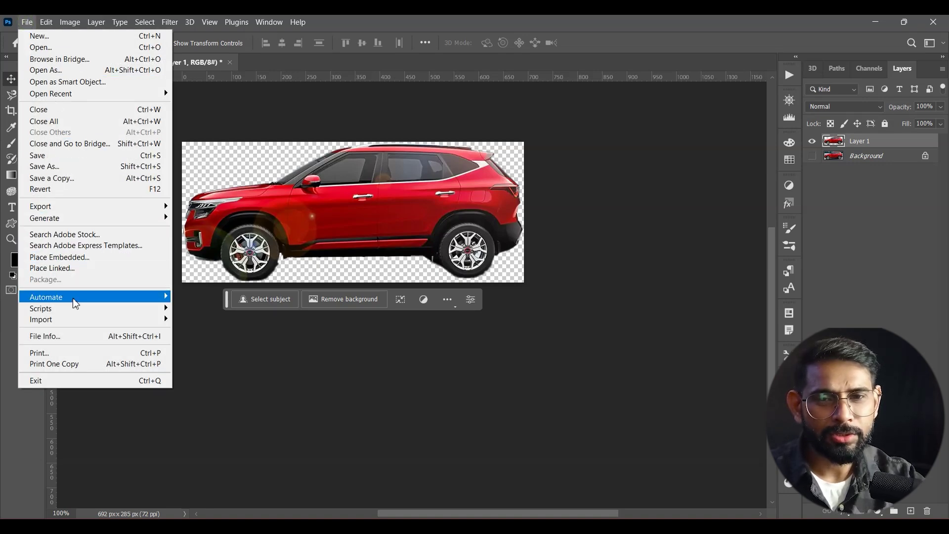
Step: Quick Export the cut-out car as a PNG named car into the Desktop's Car folder
mouse_move(88, 206)
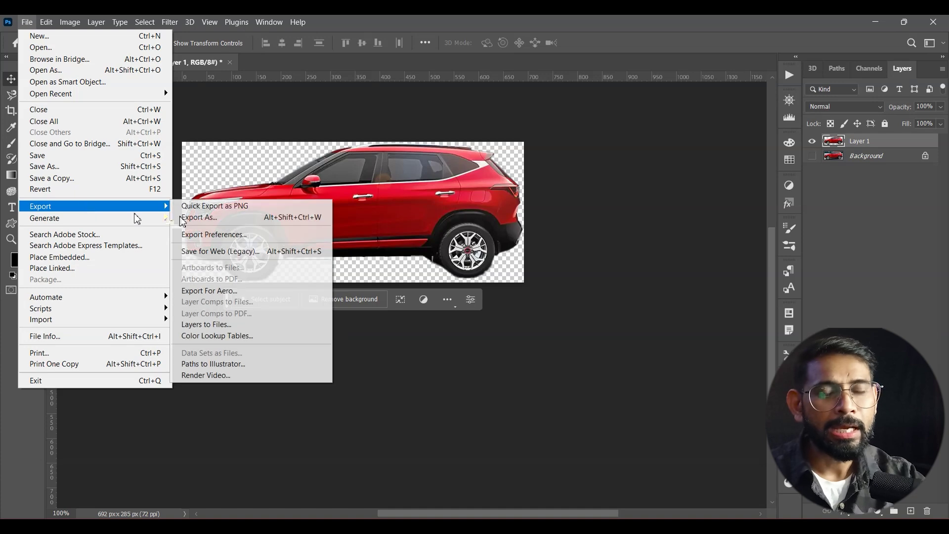
click(230, 207)
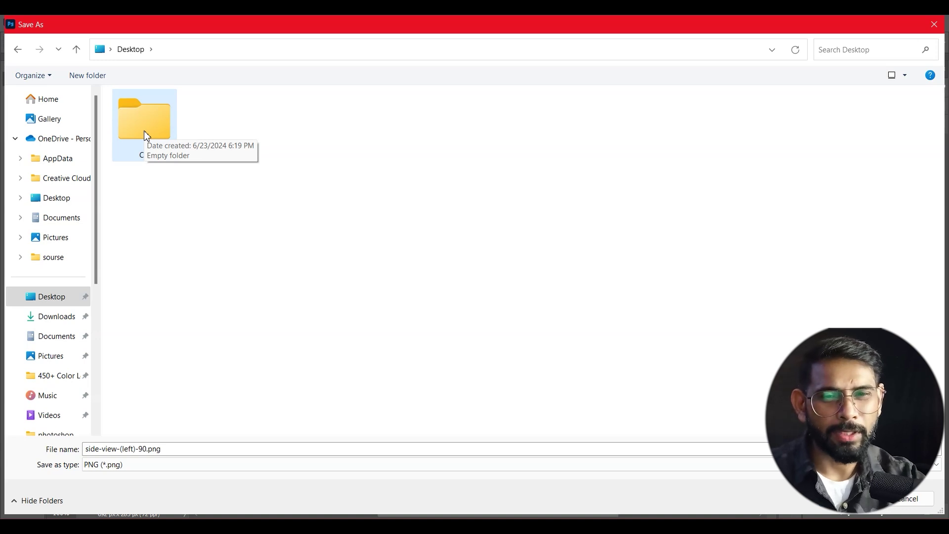
double_click(145, 132)
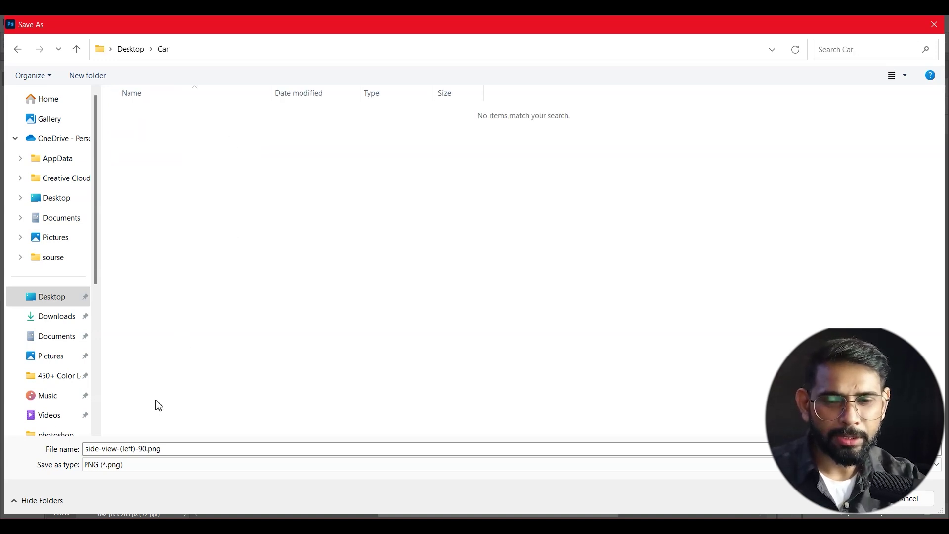
double_click(177, 449)
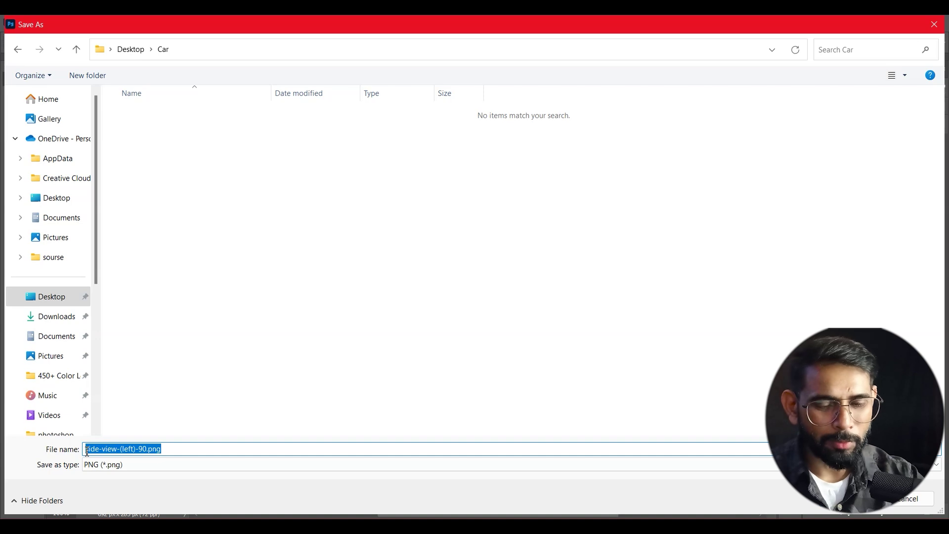
text(bo)
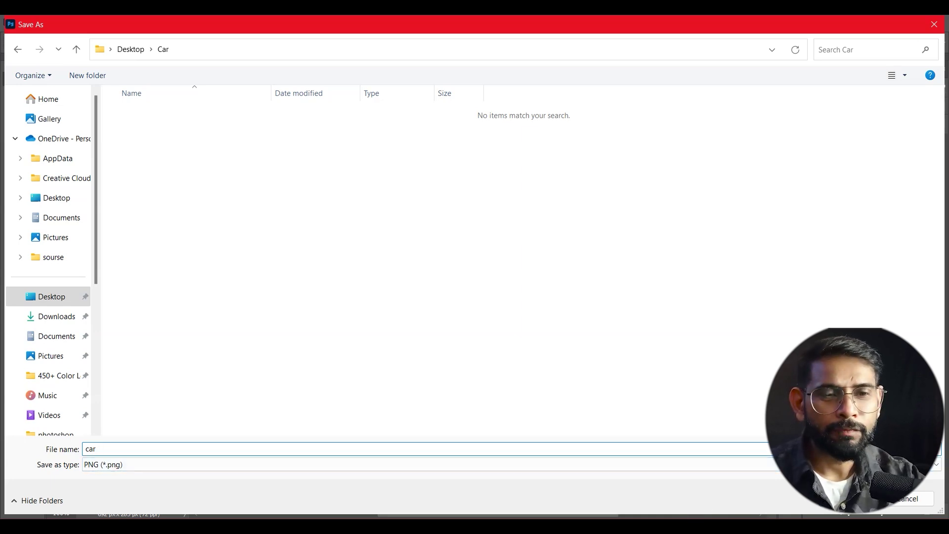
click(862, 498)
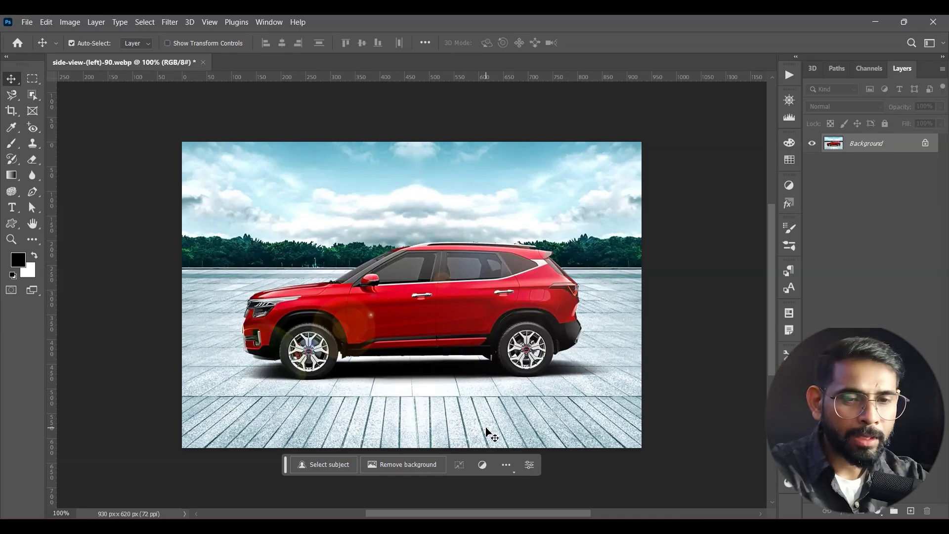
Step: Circle the front wheel with the Elliptical Marquee, copy it to Layer 1, and hide the Background
key(ctrl+plus)
key(ctrl+plus)
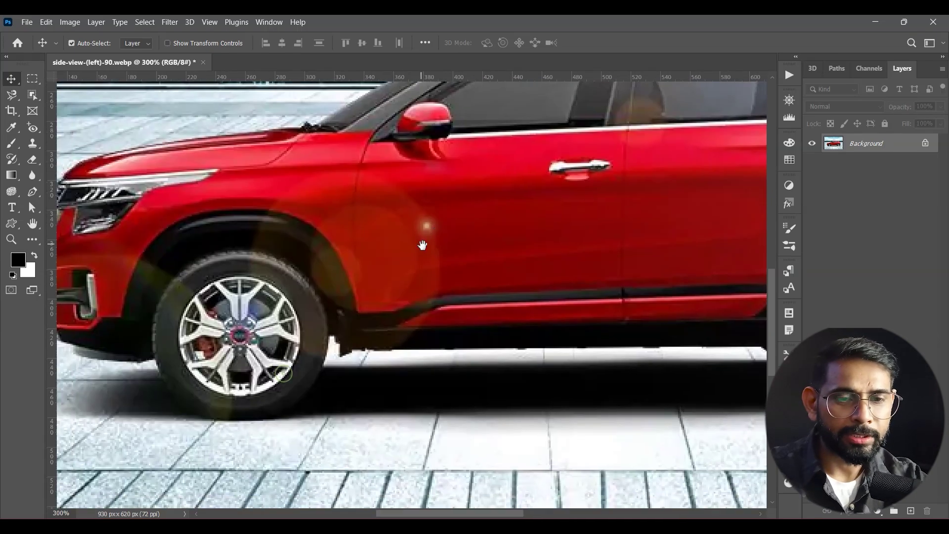
mouse_move(692, 267)
mouse_down()
mouse_move(324, 265)
mouse_move(613, 183)
mouse_up()
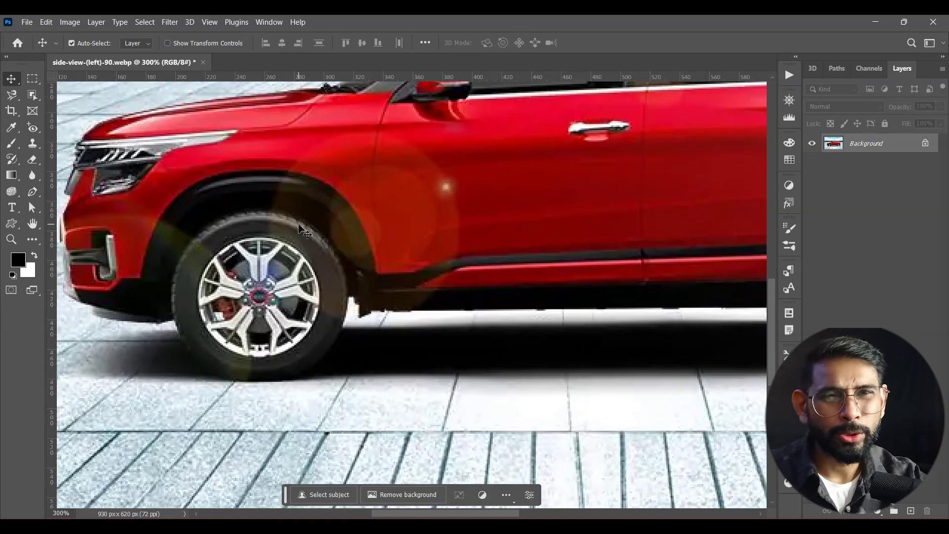
click(32, 79)
click(87, 91)
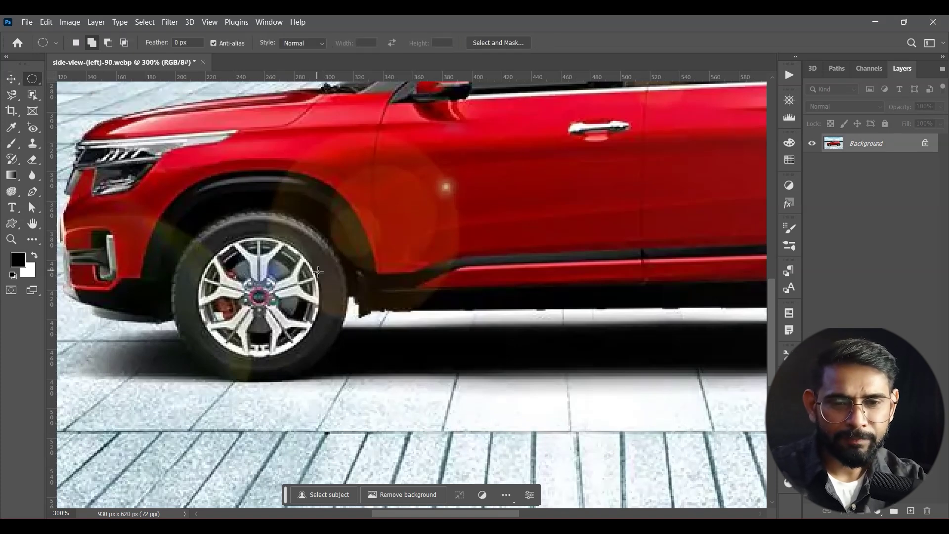
drag(261, 295, 425, 388)
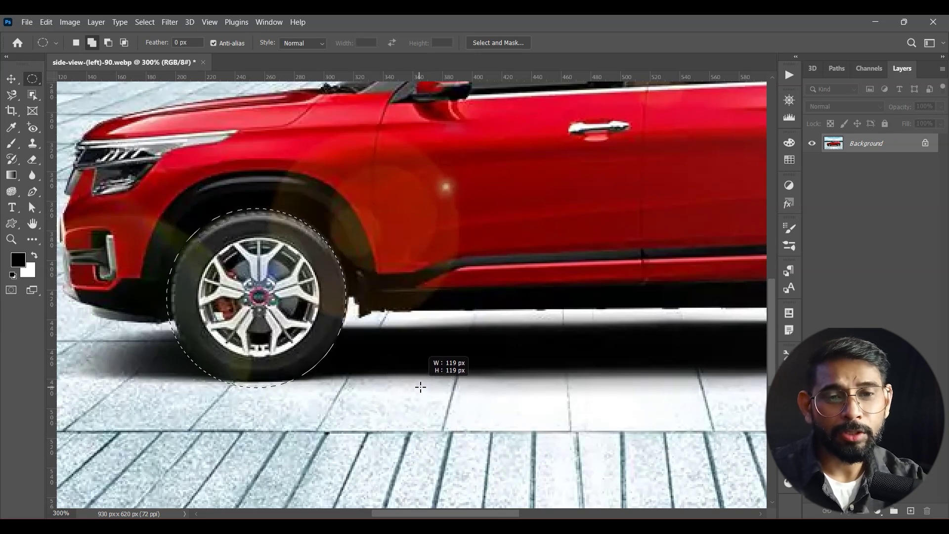
drag(425, 389, 420, 383)
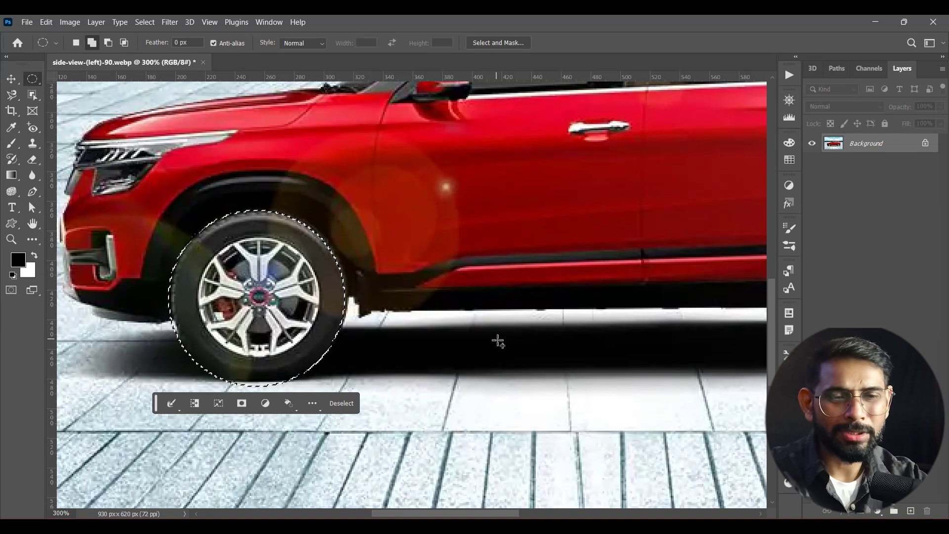
key(Right)
key(Up)
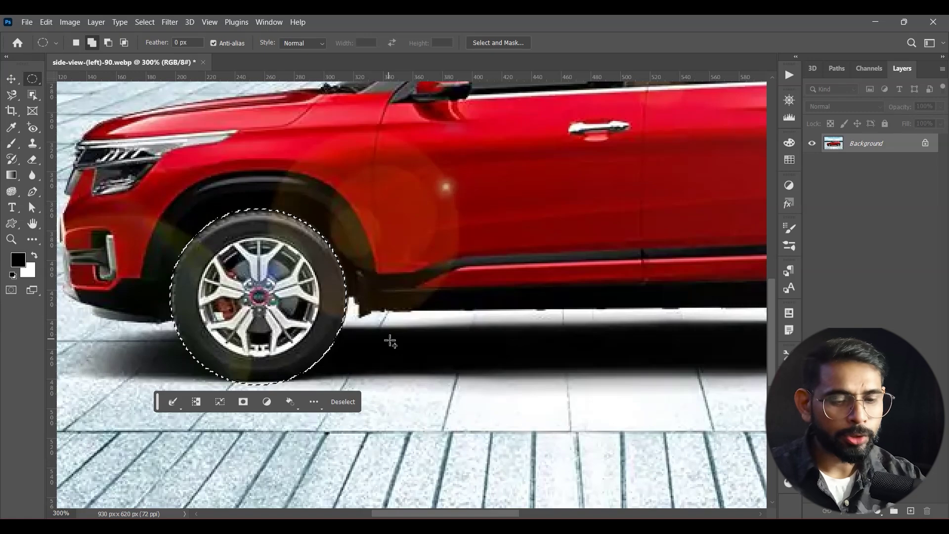
key(ctrl+j)
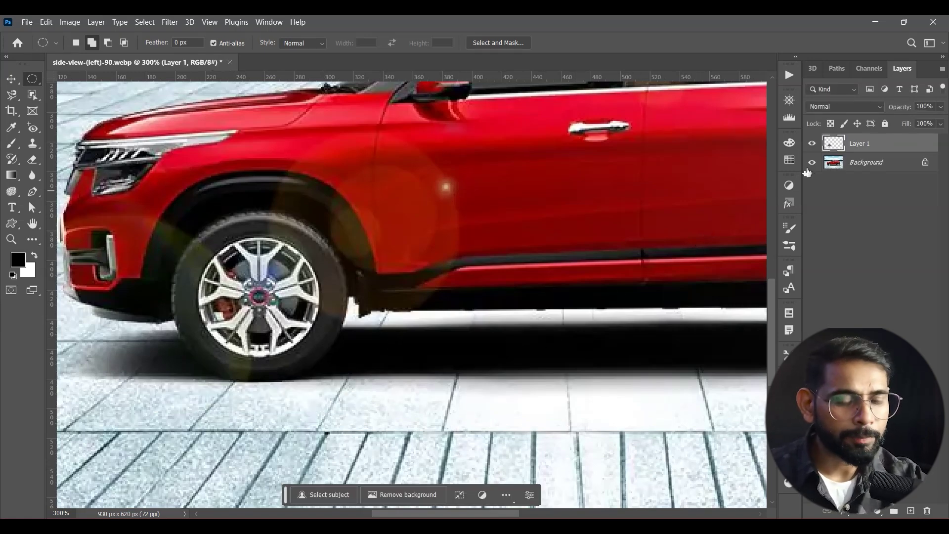
click(812, 162)
key(ctrl+minus)
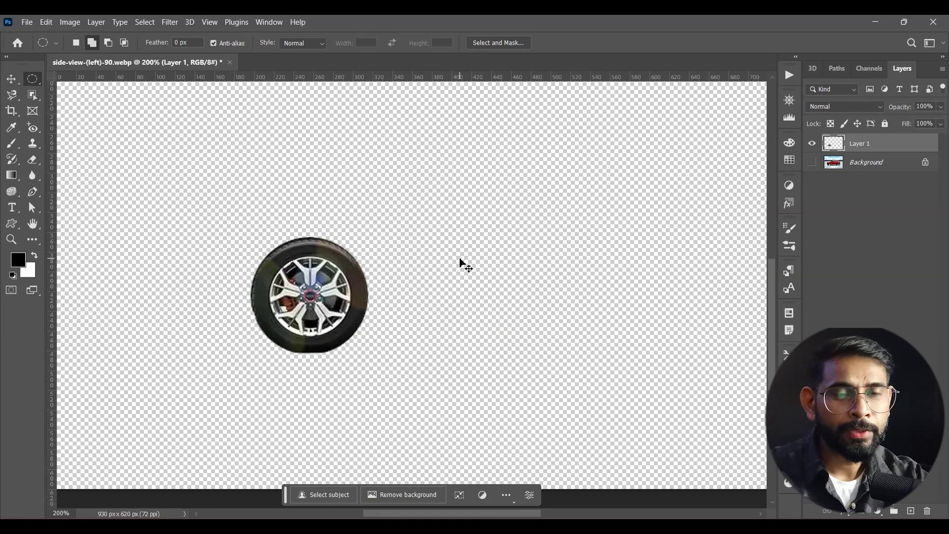
Step: Trim the canvas tightly around the wheel via Image > Trim
key(ctrl+minus)
click(27, 22)
click(29, 22)
click(70, 23)
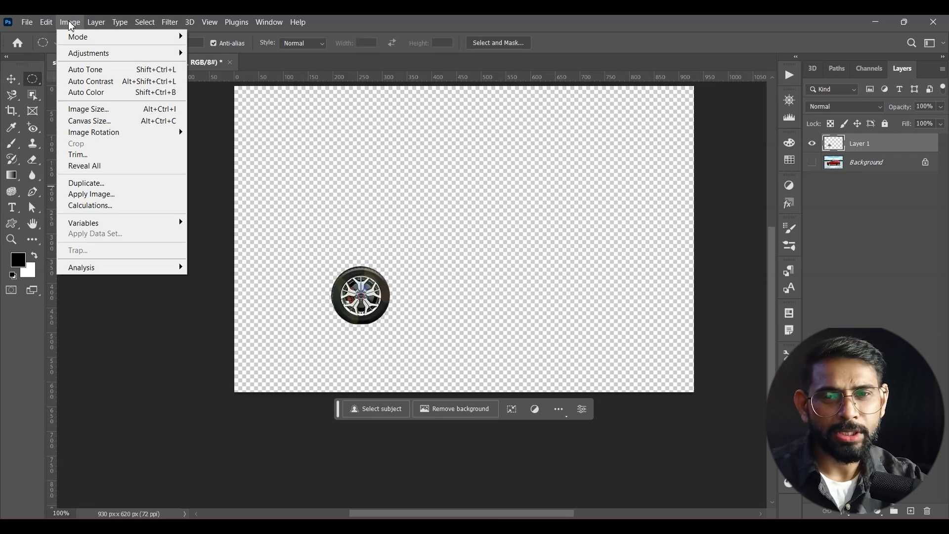
click(77, 155)
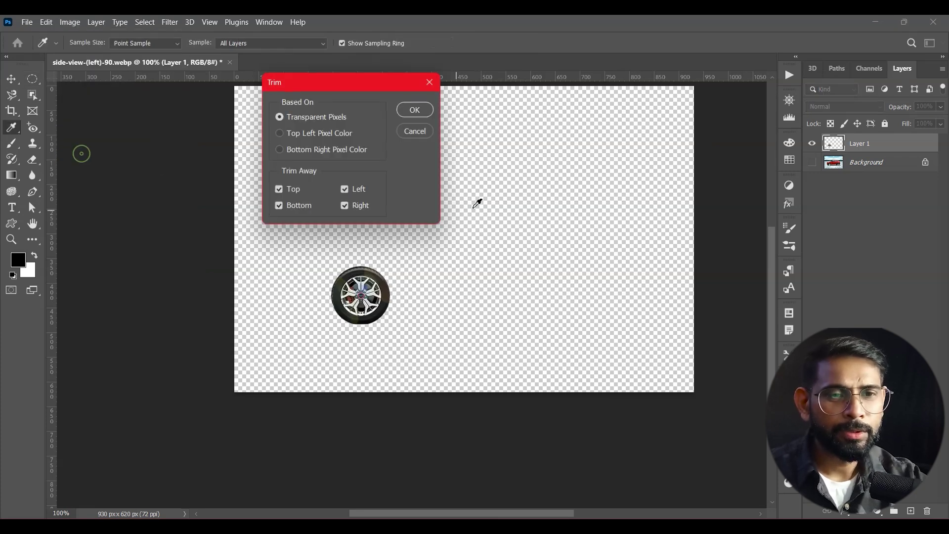
click(419, 112)
key(m)
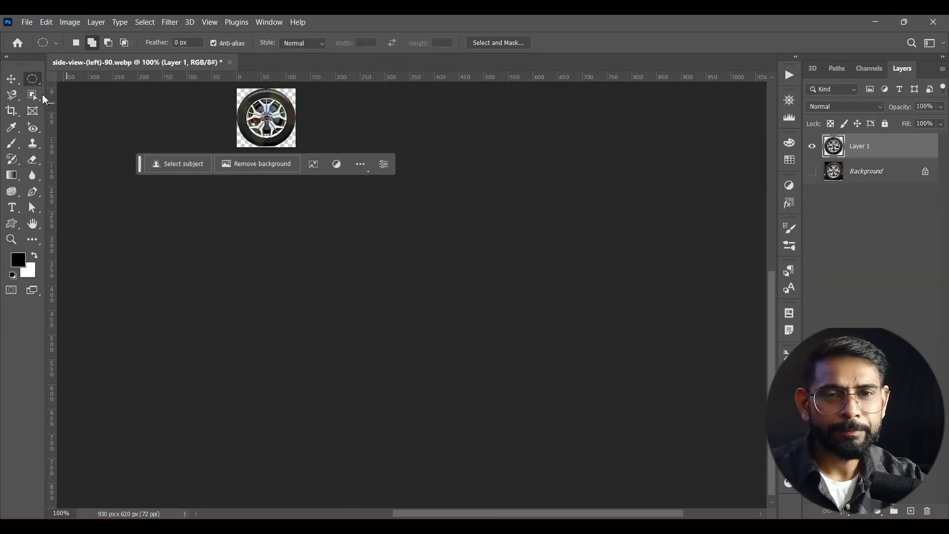
Step: Export the wheel as side-view-(left)-90.png into the Car folder, then quit Photoshop without saving
click(11, 79)
drag(163, 62, 156, 140)
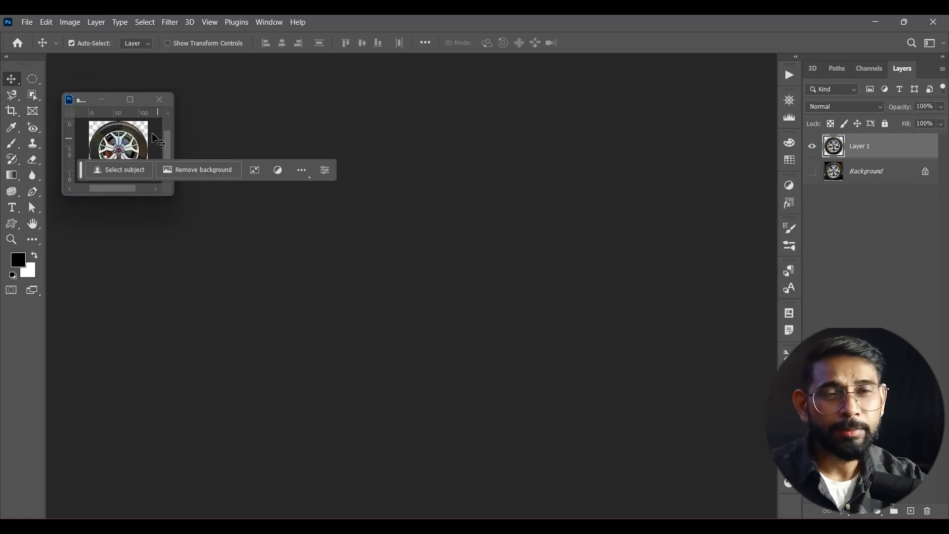
click(29, 25)
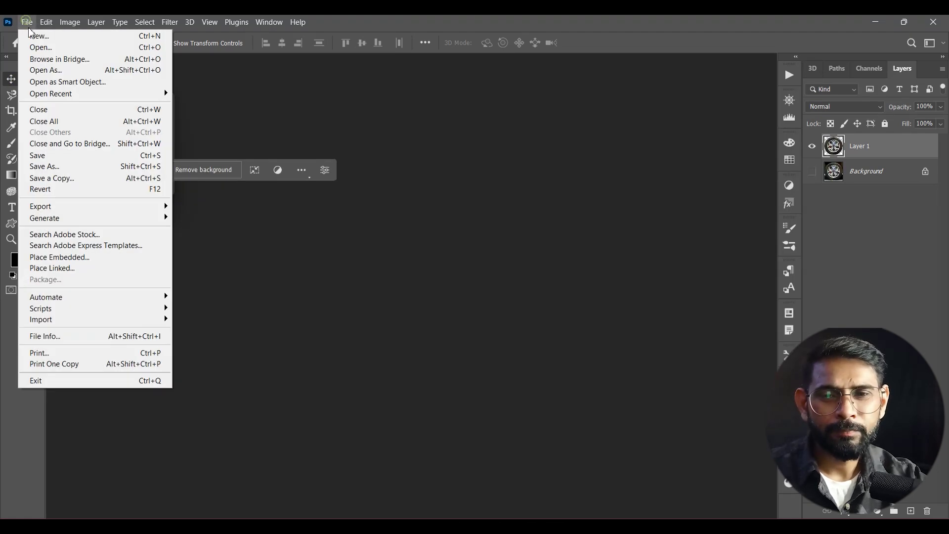
click(95, 208)
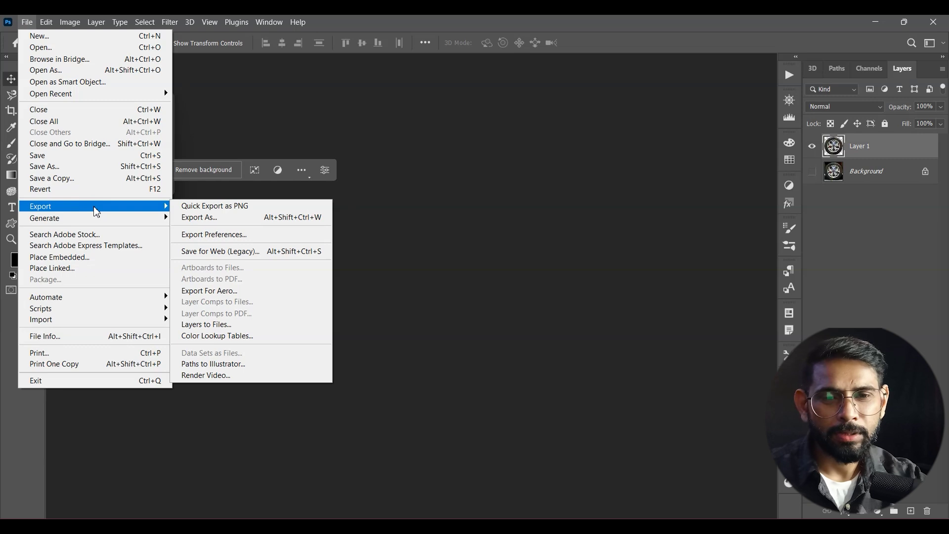
click(225, 208)
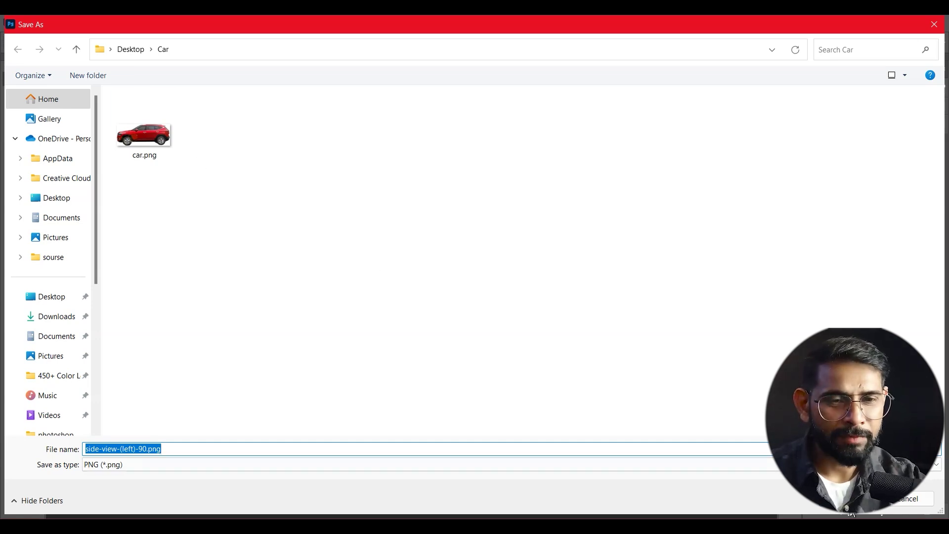
key(Return)
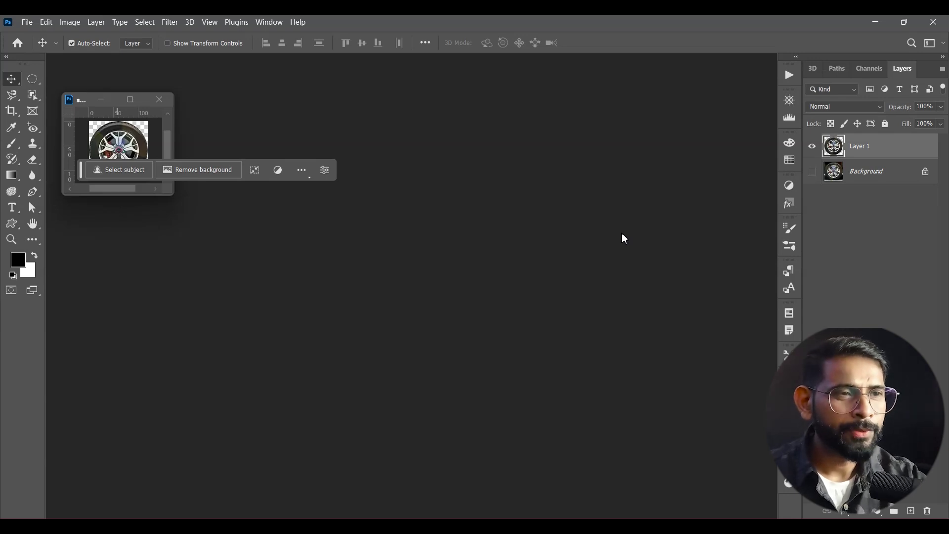
click(934, 22)
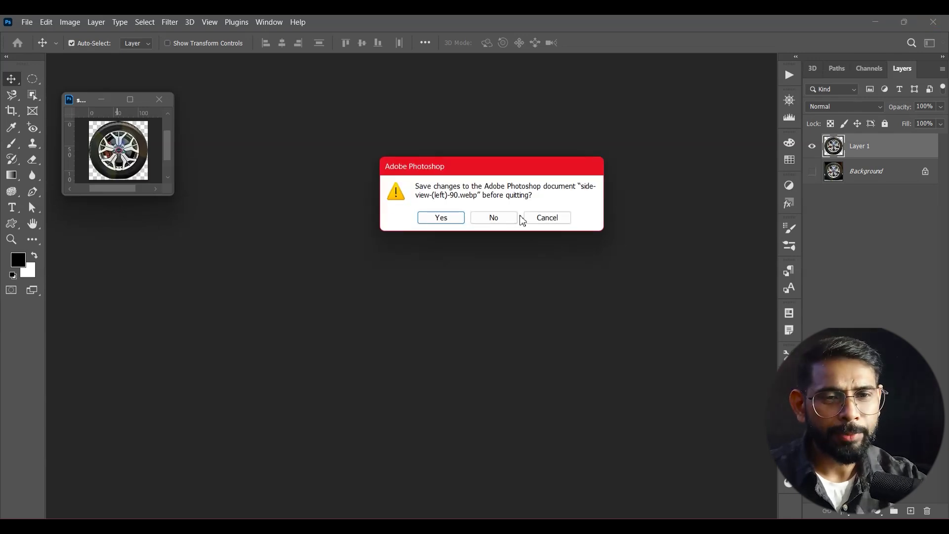
click(492, 216)
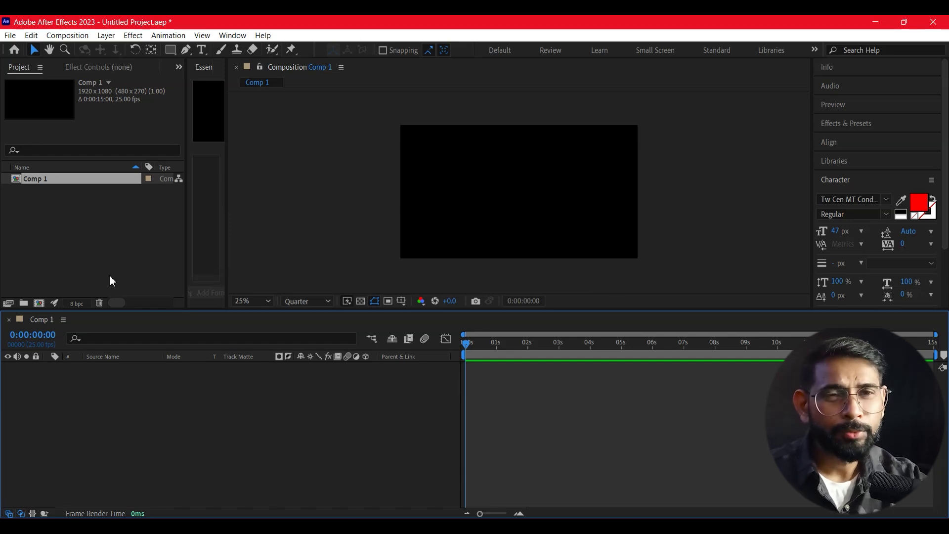
Step: Import car.png and side-view-(left)-90.png from the Desktop's Car folder into the project
click(86, 213)
double_click(86, 213)
click(56, 225)
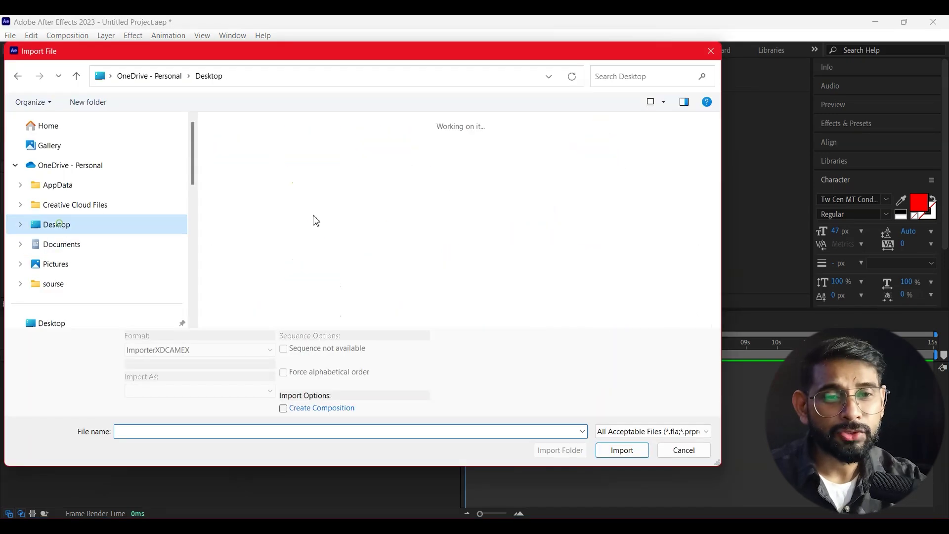
double_click(239, 166)
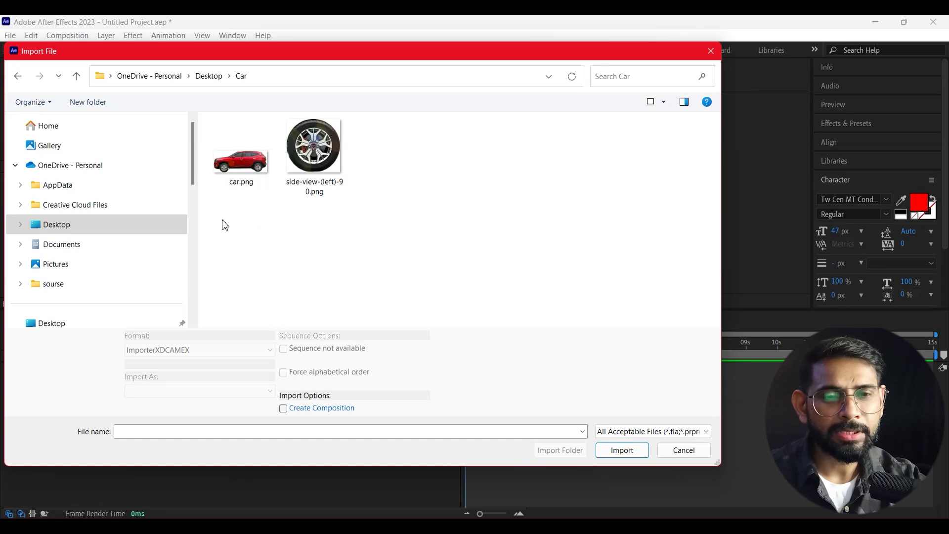
drag(245, 214, 368, 166)
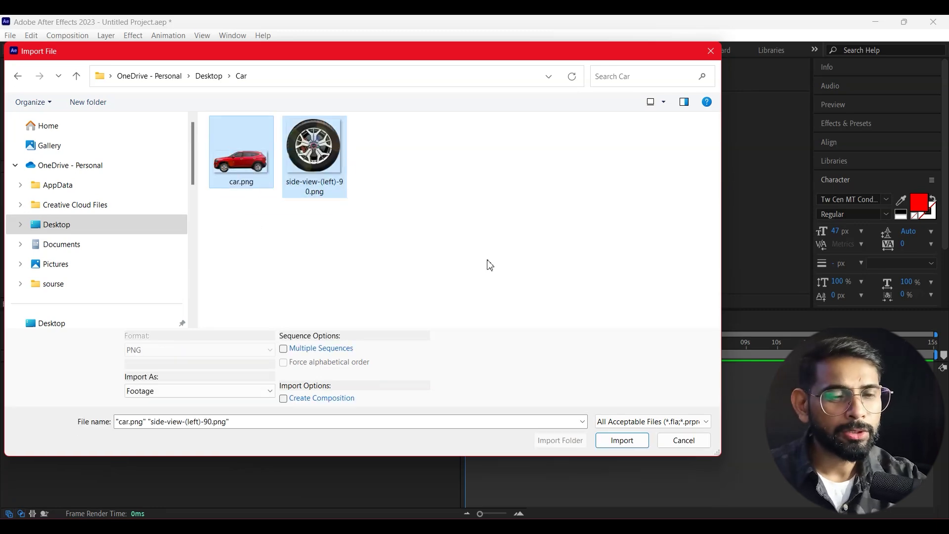
click(629, 444)
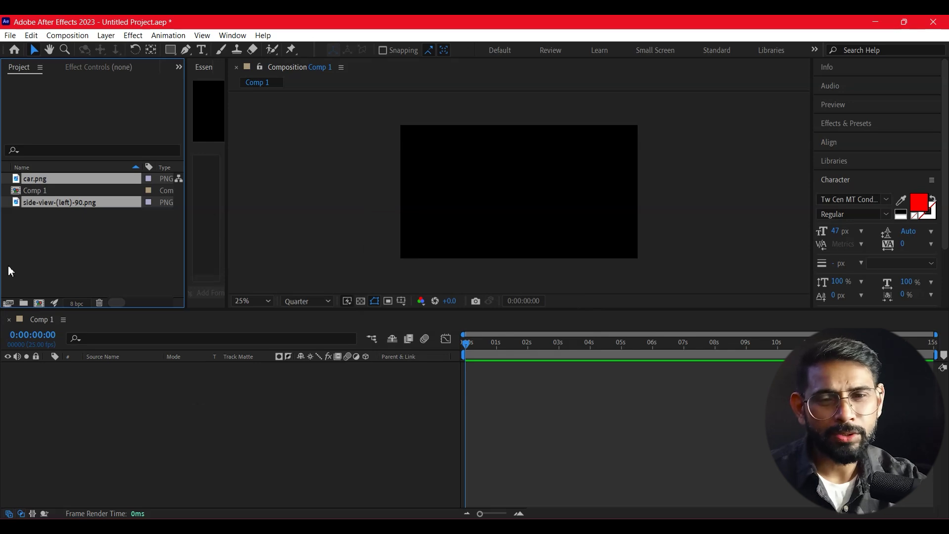
click(49, 247)
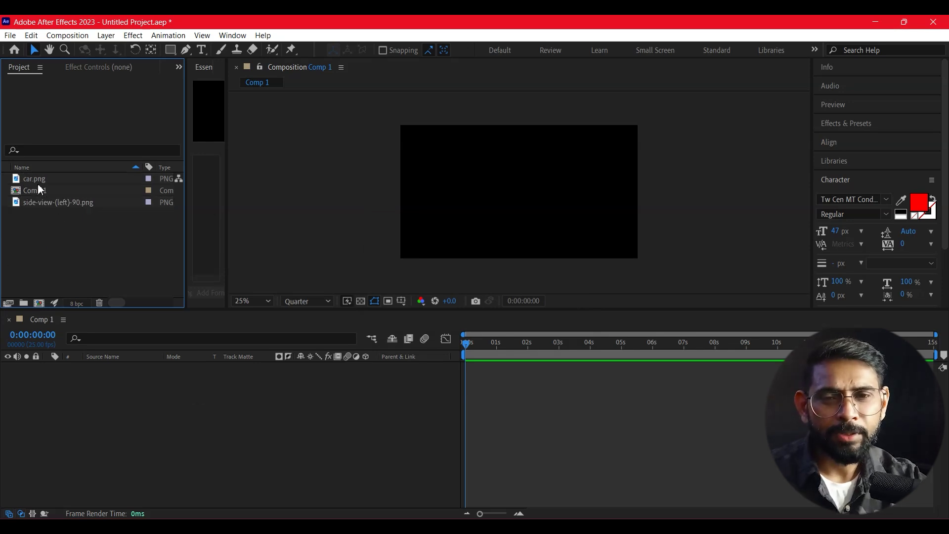
Step: Add car.png to Comp 1 and scale it down slightly with a corner handle
drag(37, 180, 305, 466)
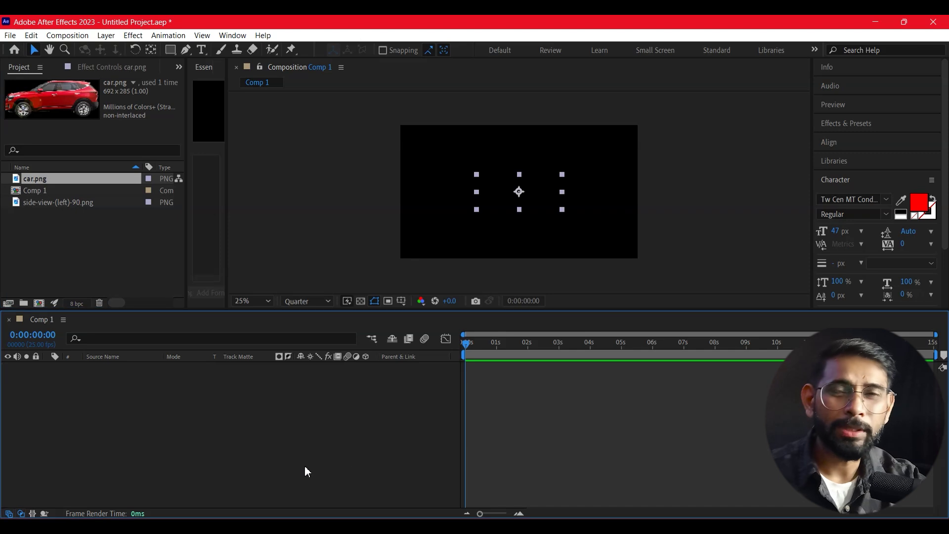
key(period)
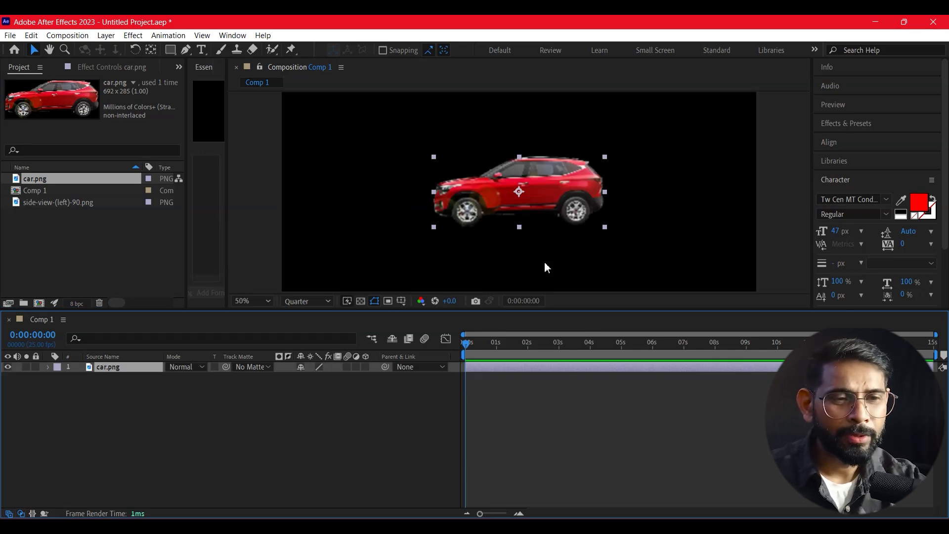
click(606, 227)
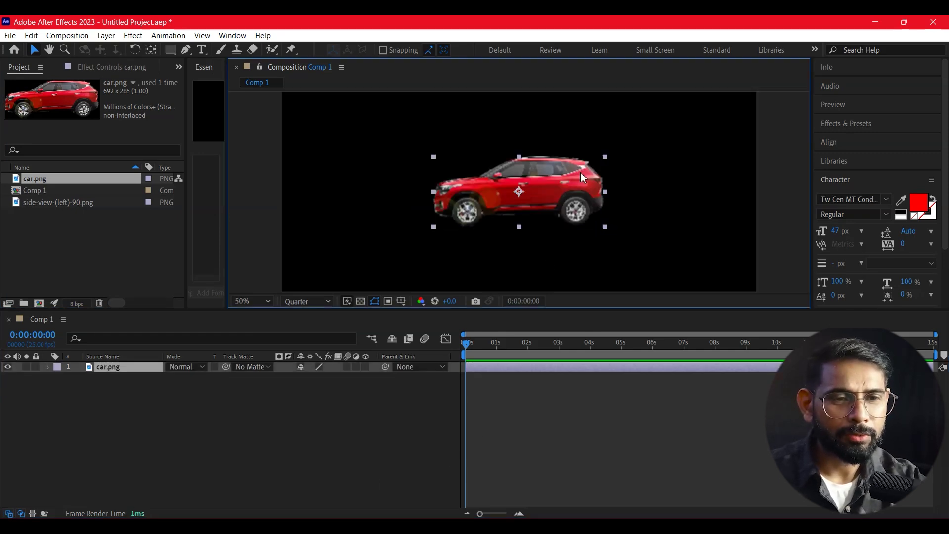
drag(605, 227, 569, 213)
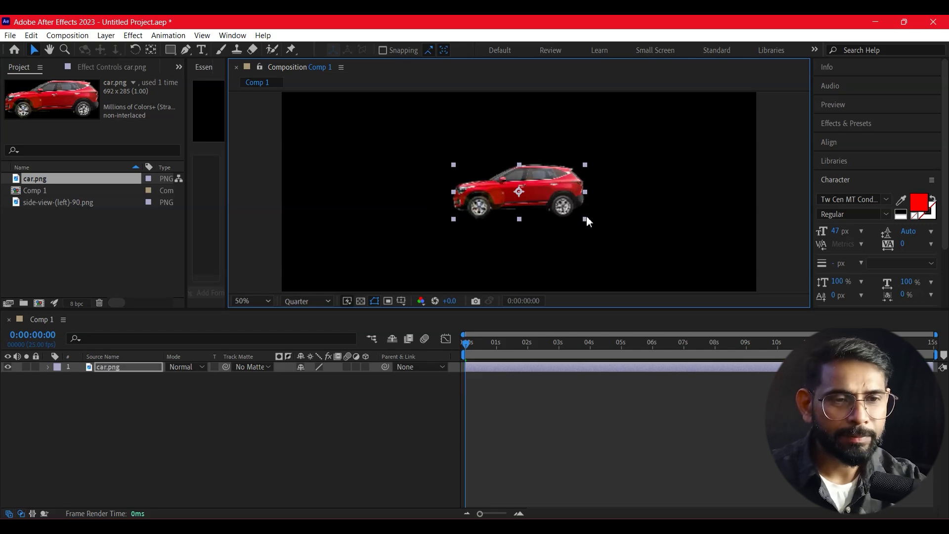
Step: Scale the car to 62.1% and move it to the bottom-right corner at position 1660, 962
drag(570, 213, 576, 215)
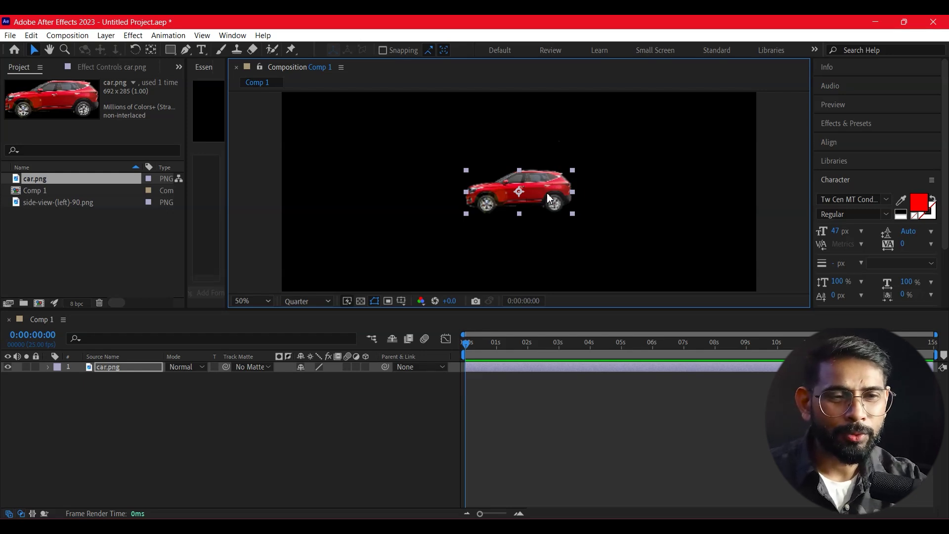
drag(538, 198, 635, 220)
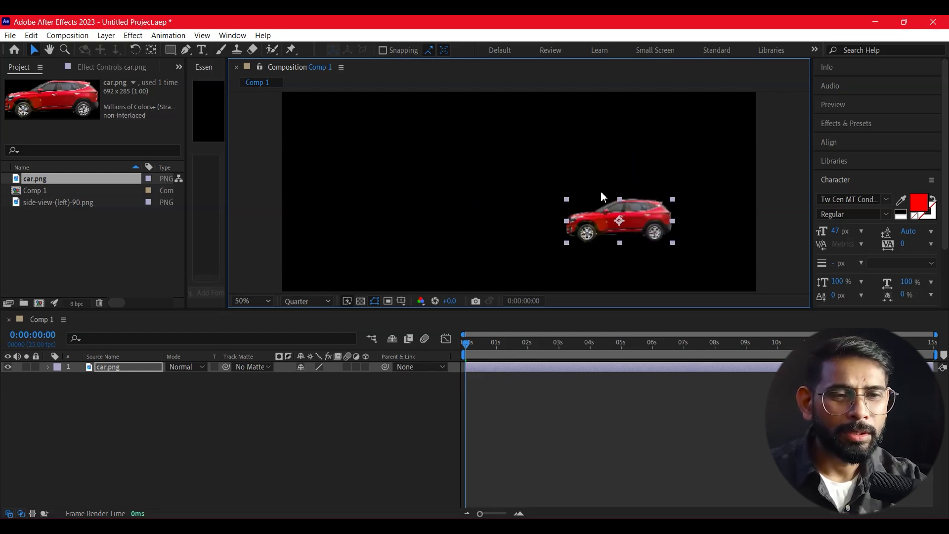
key(comma)
key(comma)
key(period)
drag(579, 198, 682, 236)
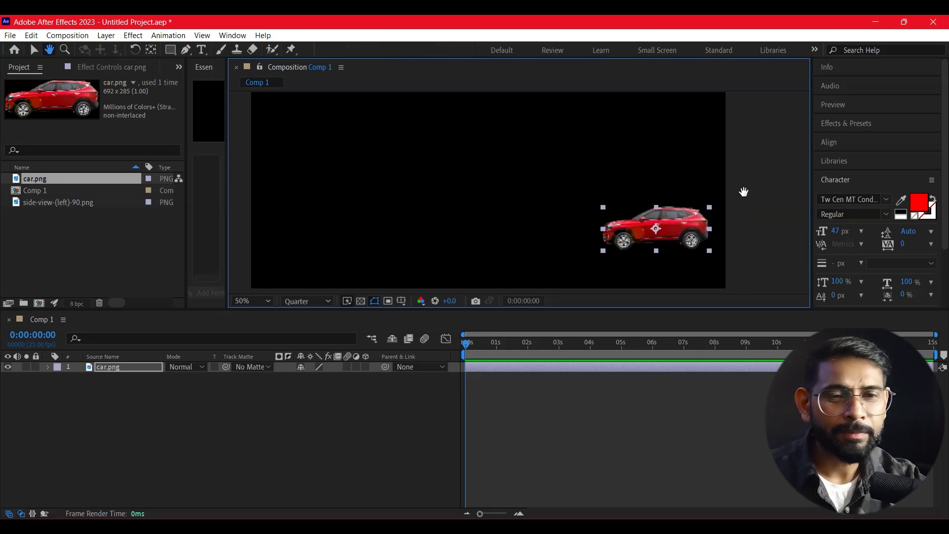
mouse_move(689, 225)
mouse_down()
mouse_move(479, 161)
mouse_move(698, 230)
mouse_up()
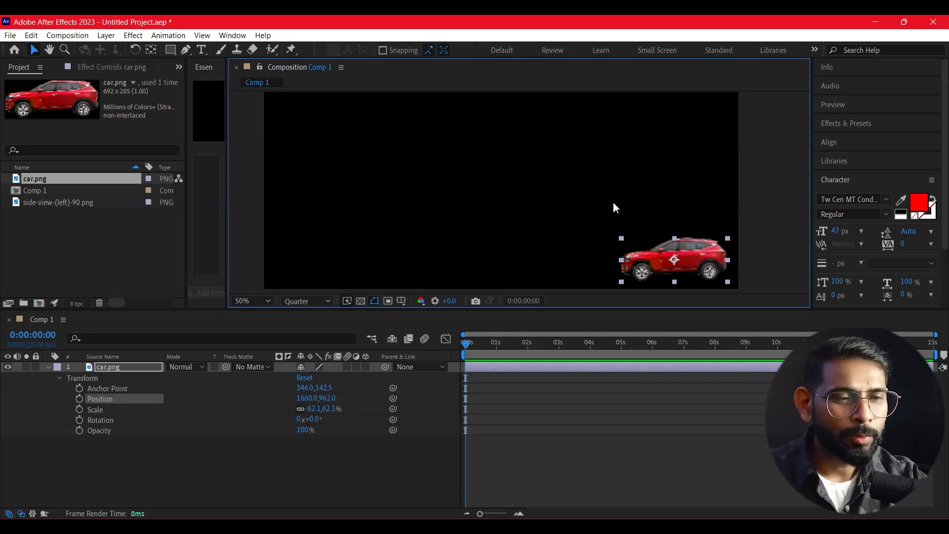
click(614, 207)
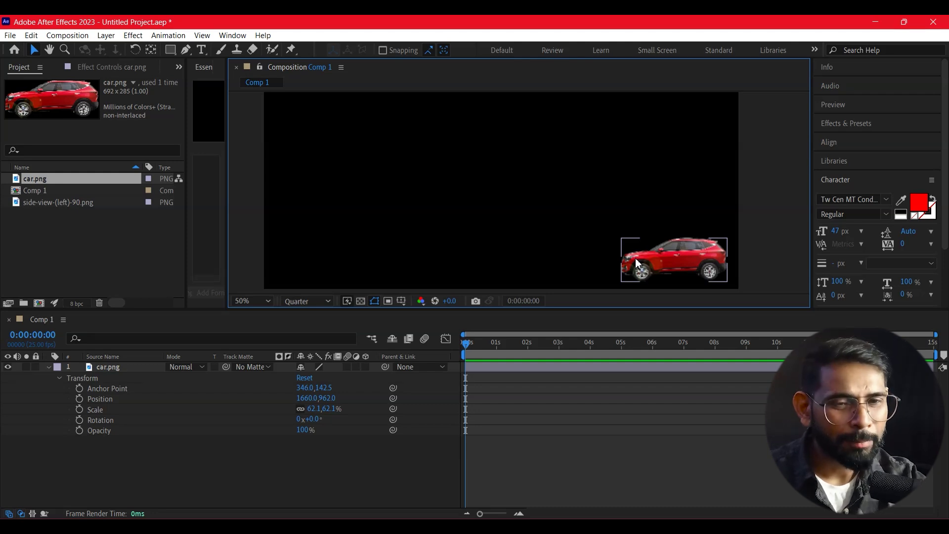
Step: Switch the composition preview resolution from Quarter to Full
click(302, 301)
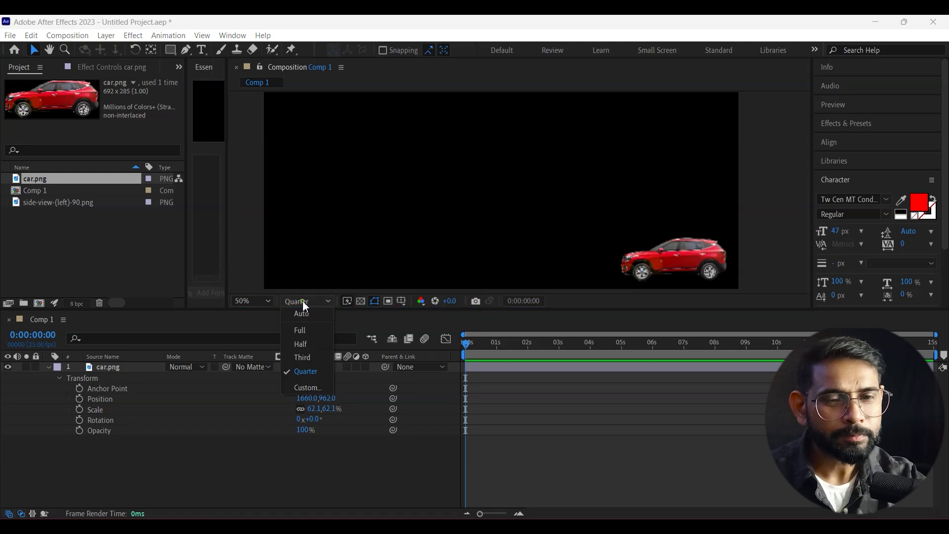
click(307, 331)
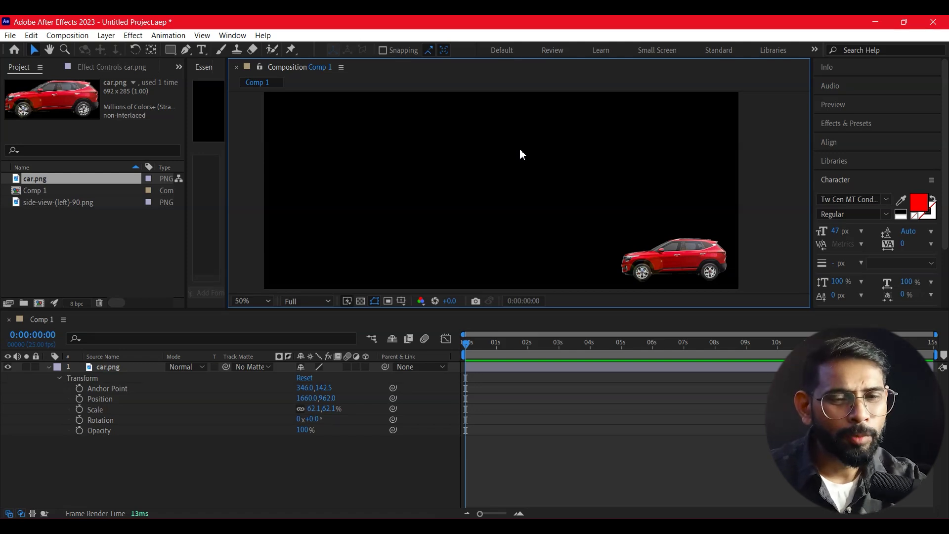
click(700, 221)
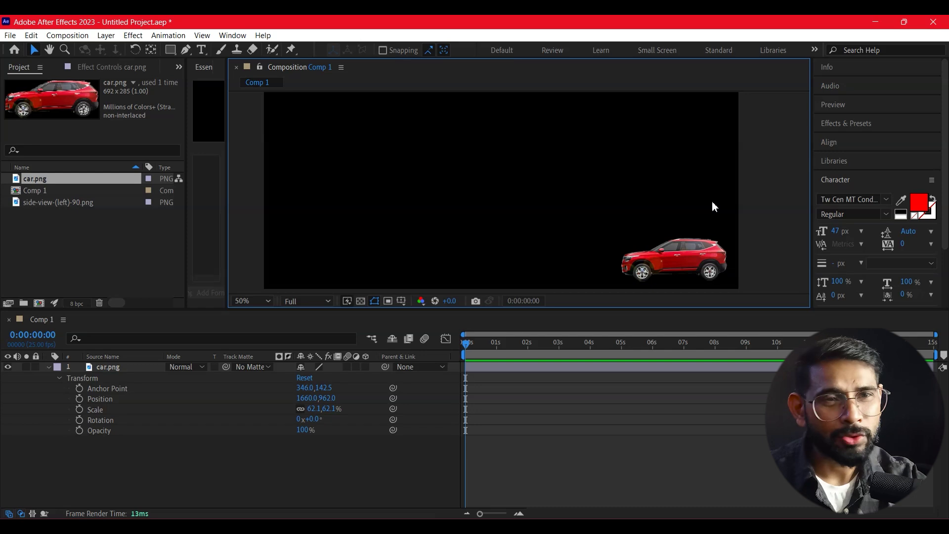
Step: Nudge the car up to position 1680, 918 and collapse its Transform properties
drag(681, 269, 686, 259)
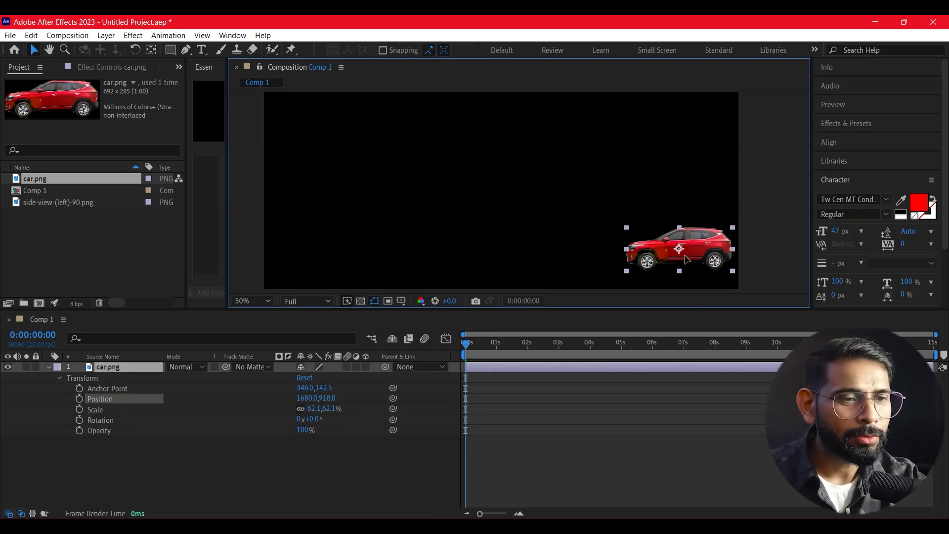
click(766, 217)
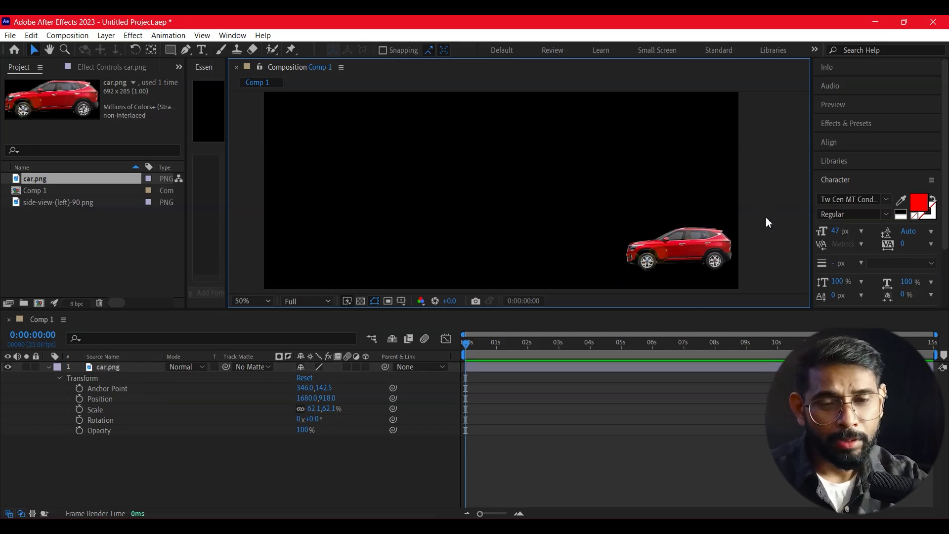
click(369, 365)
click(302, 197)
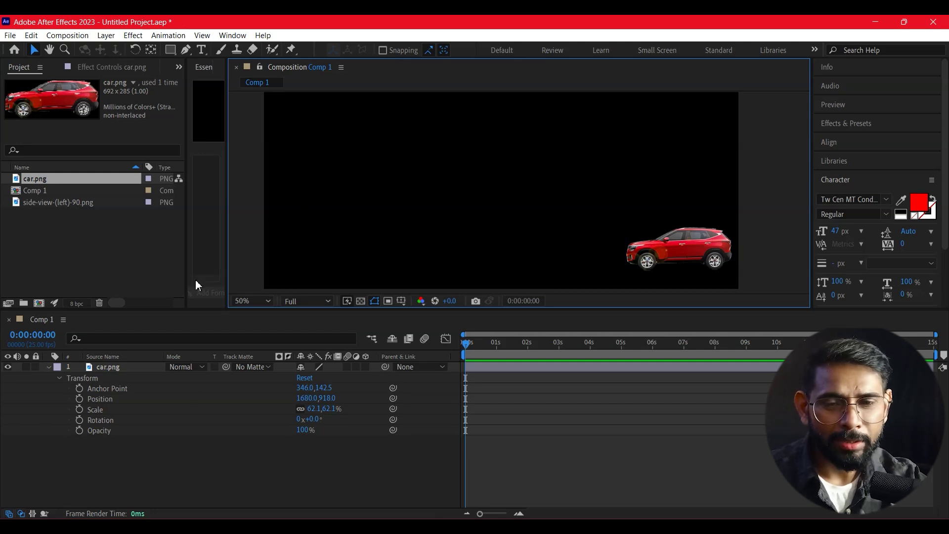
click(48, 368)
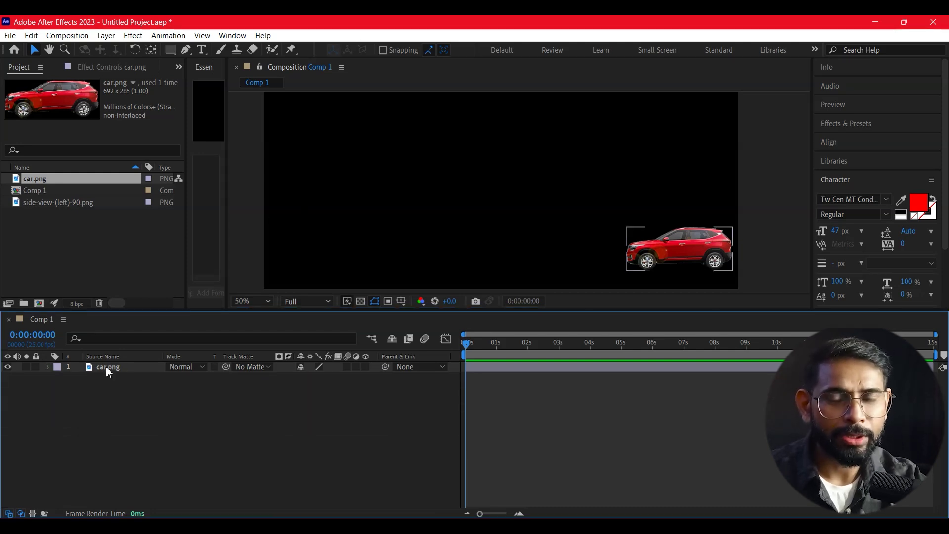
click(106, 366)
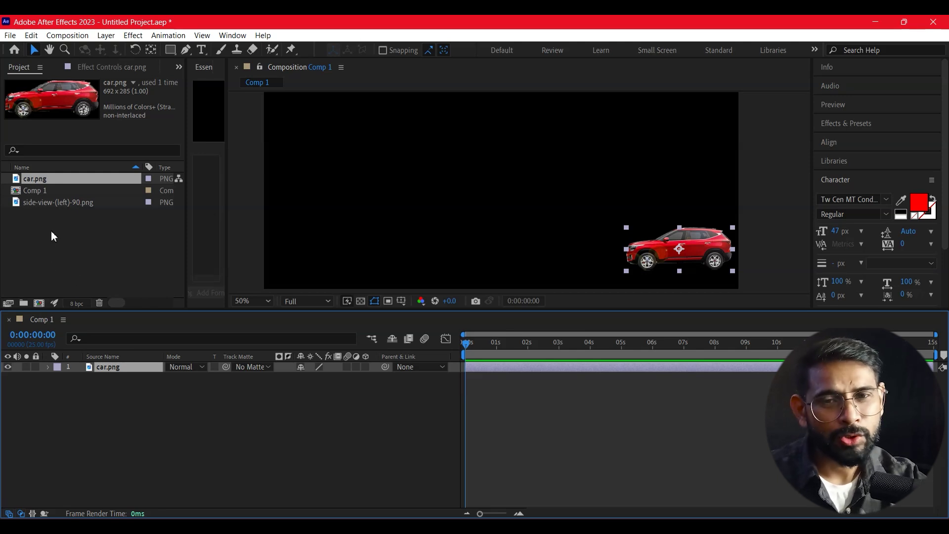
Step: Add side-view-(left)-90.png to Comp 1 and place it over the car's rear wheel
click(34, 204)
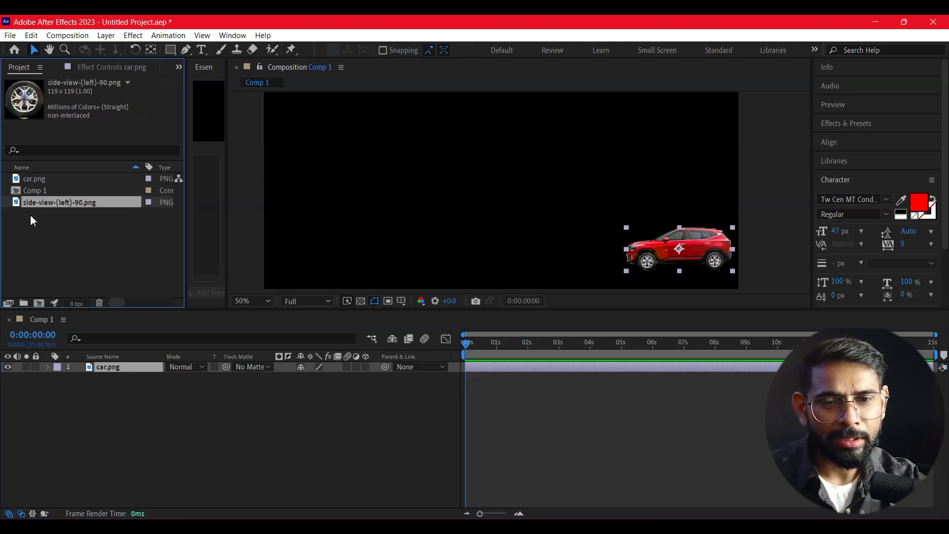
drag(35, 207, 129, 365)
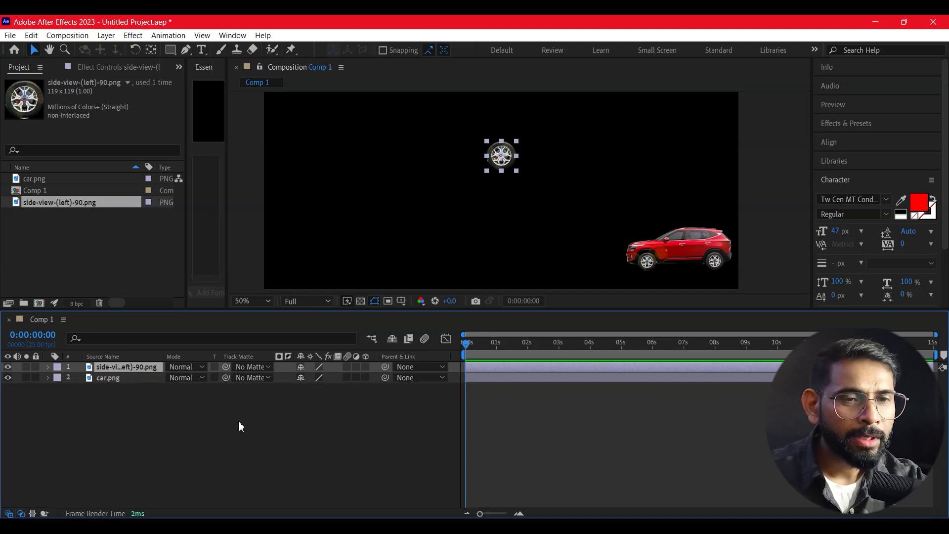
mouse_move(507, 163)
mouse_down()
mouse_move(702, 275)
mouse_move(723, 271)
mouse_up()
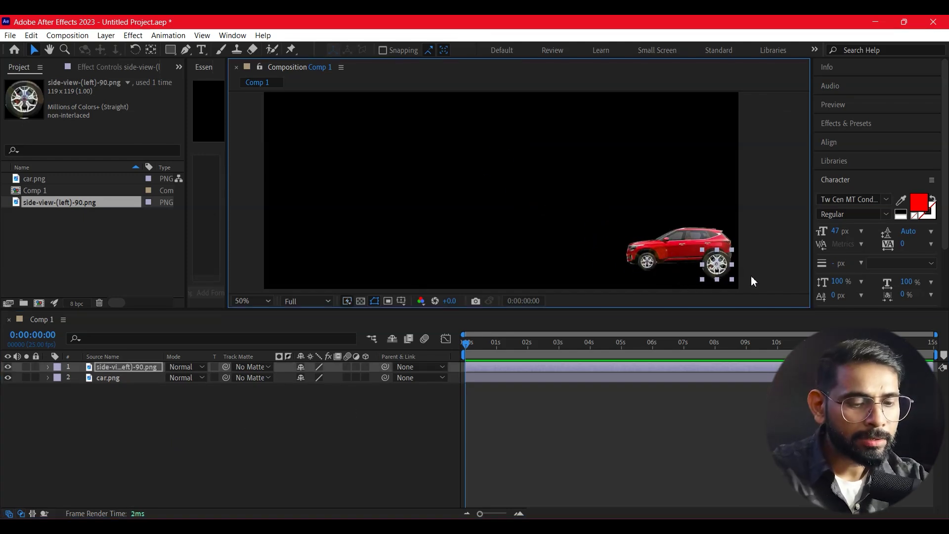
key(slash)
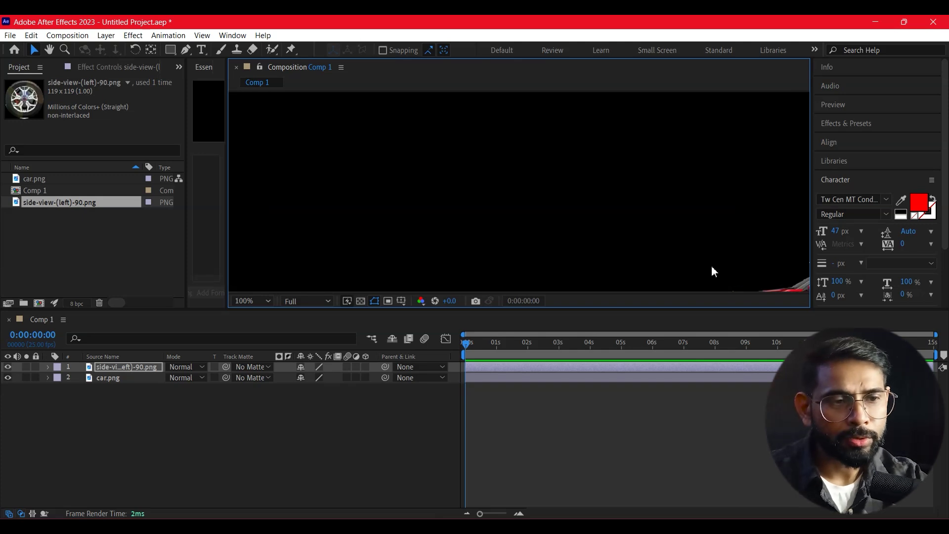
Step: Zoom in on the car and scale the wheel image down to the rear wheel's size
key(period)
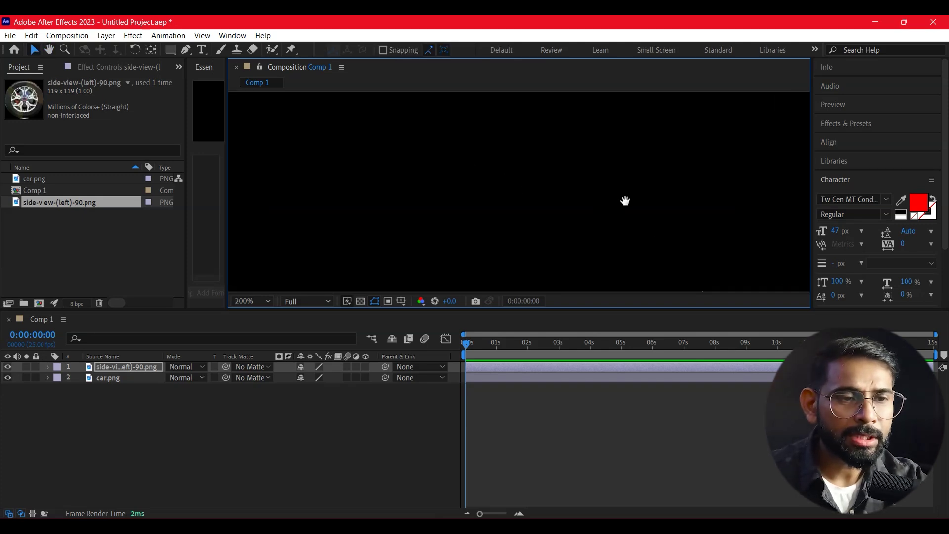
scroll(625, 200, down, 2)
scroll(565, 203, up, 2)
scroll(512, 192, up, 1)
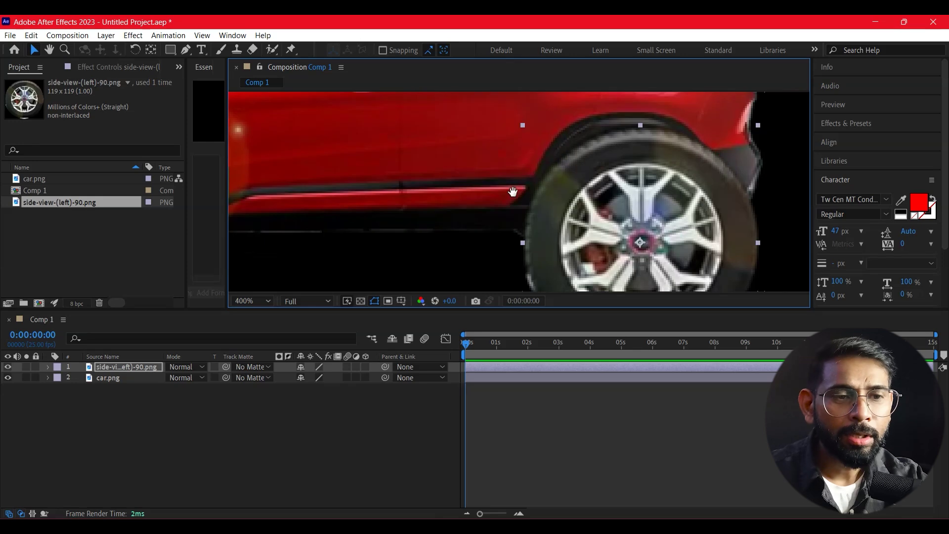
scroll(514, 193, down, 1)
scroll(628, 193, down, 1)
scroll(570, 192, up, 1)
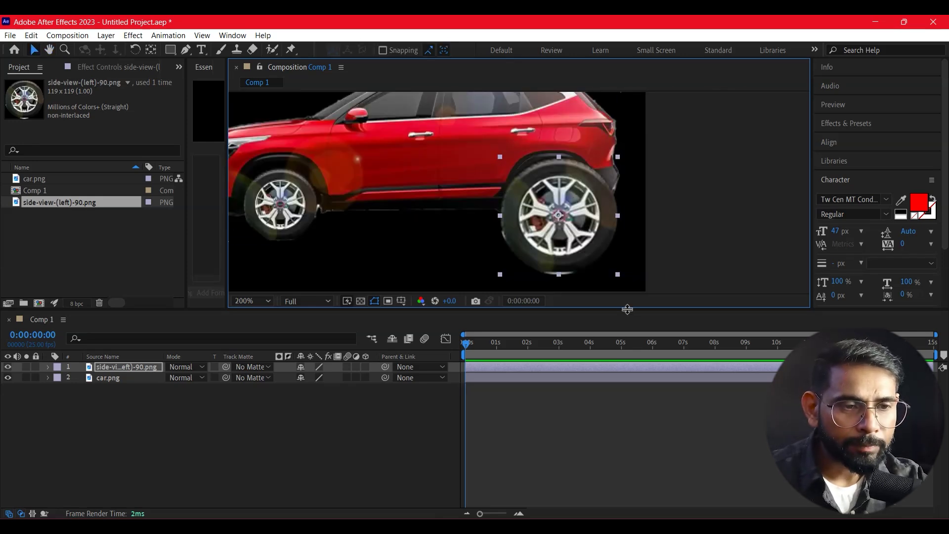
mouse_move(618, 275)
mouse_down()
mouse_move(599, 266)
mouse_move(564, 210)
mouse_up()
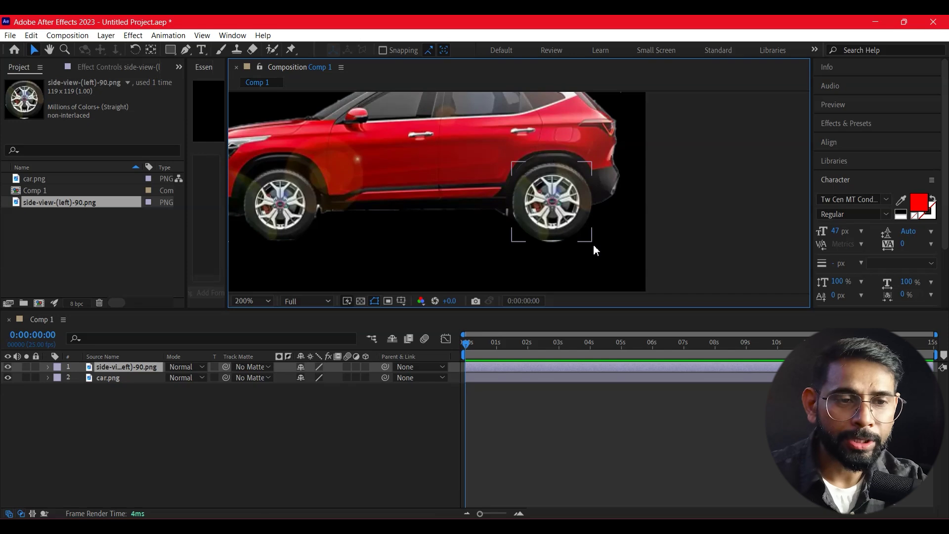
Step: Check the wheel image's fit over the rear wheel, re-centring the car in view
click(593, 244)
click(593, 242)
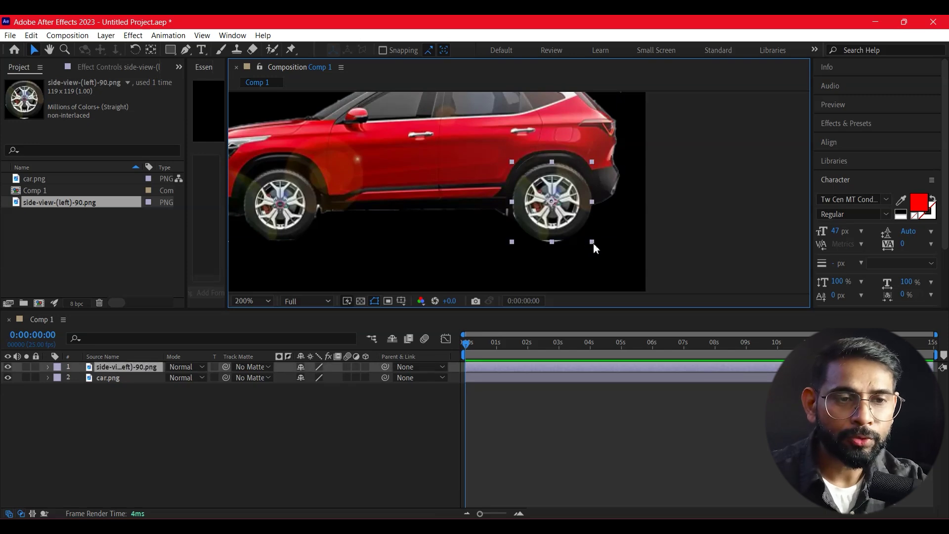
drag(587, 241, 681, 224)
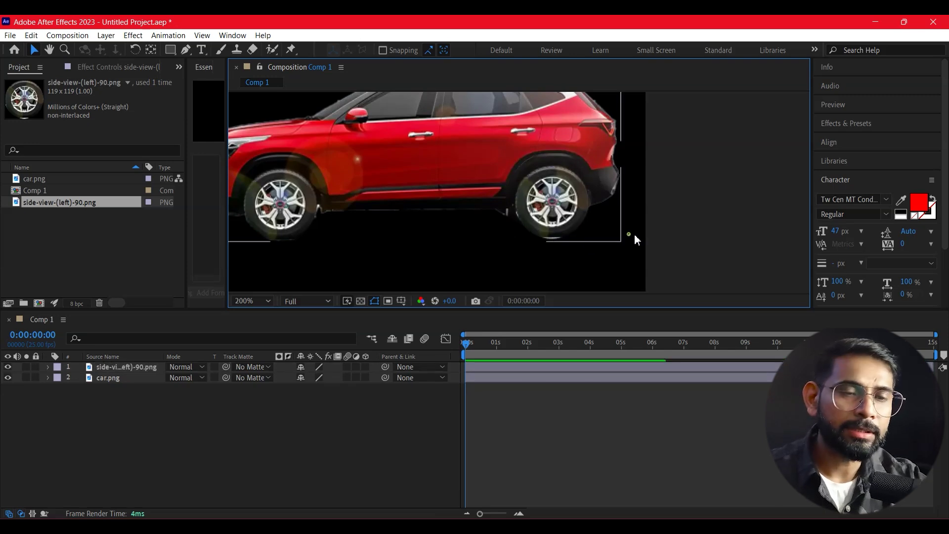
click(564, 227)
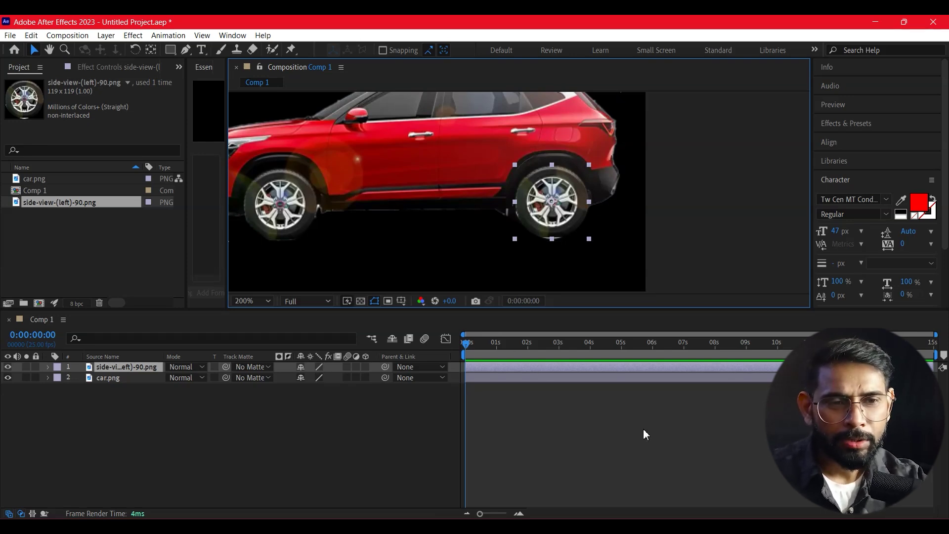
drag(552, 205, 661, 220)
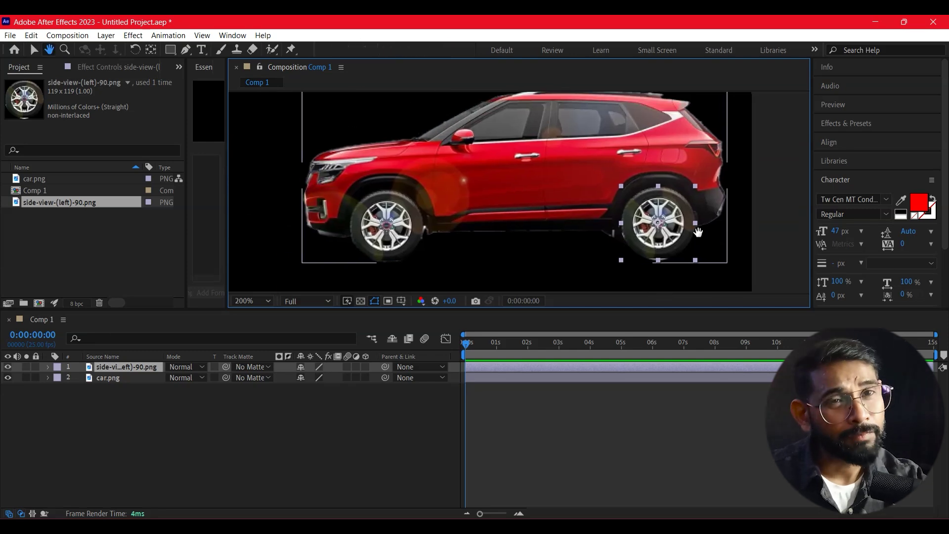
click(227, 413)
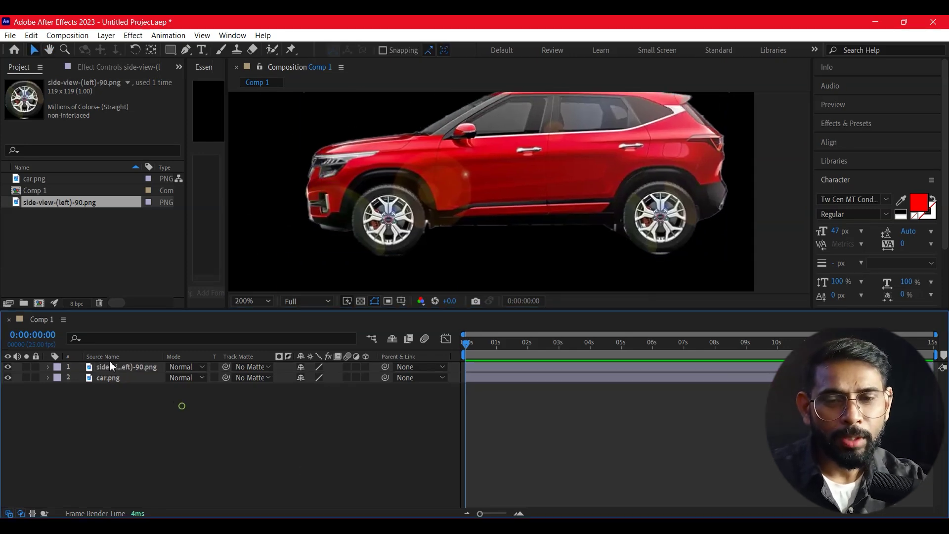
click(105, 370)
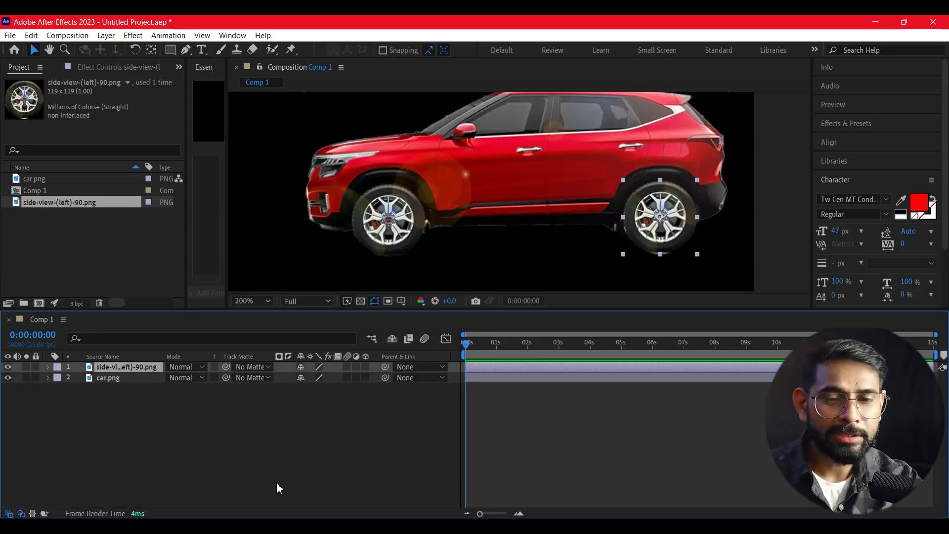
Step: Duplicate the wheel layer, place the copy on the front wheel, and zoom out to 50%
key(ctrl+d)
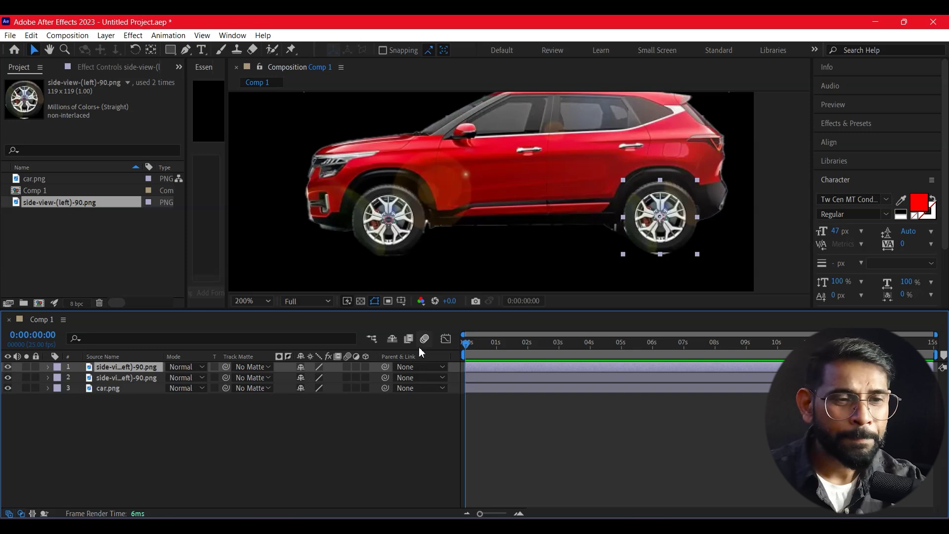
drag(660, 234, 387, 239)
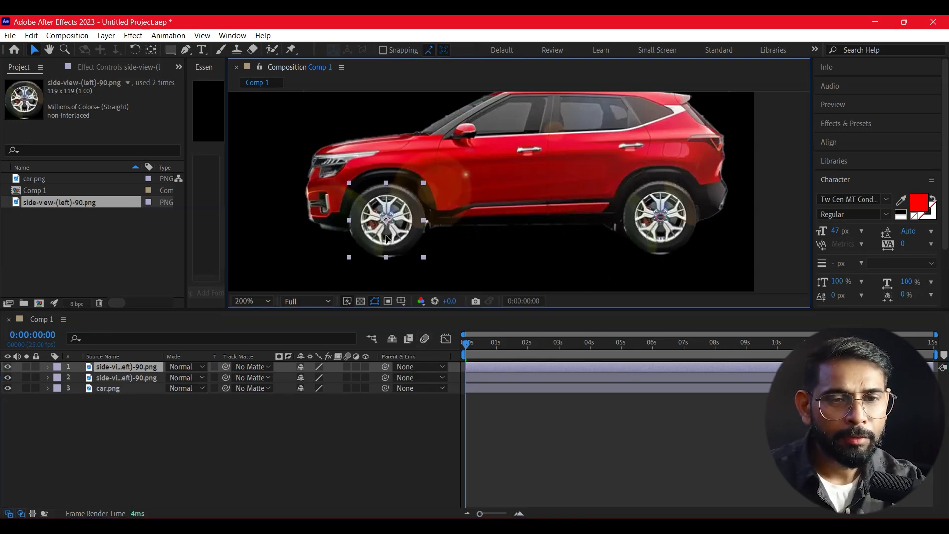
click(609, 242)
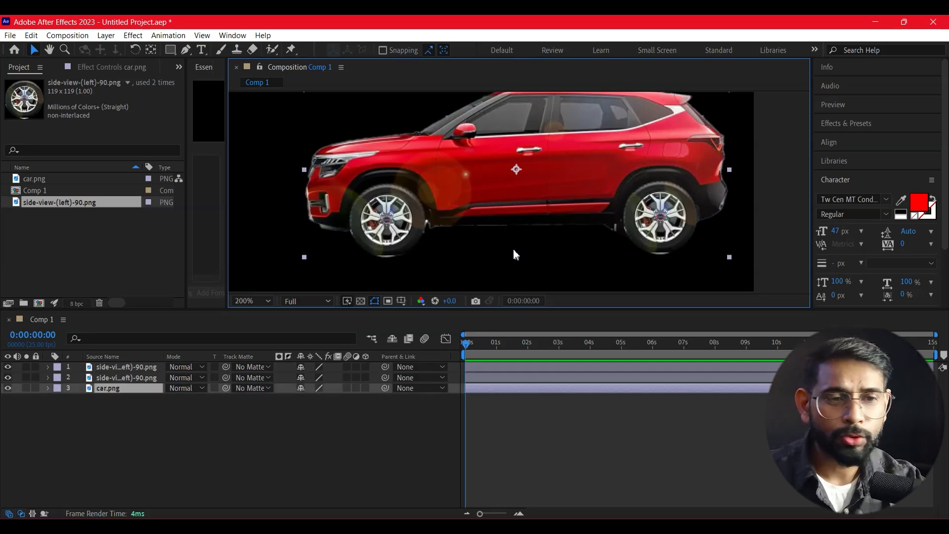
scroll(563, 217, down, 3)
scroll(553, 215, up, 1)
scroll(515, 184, down, 2)
mouse_move(619, 203)
mouse_down()
mouse_move(665, 208)
mouse_move(645, 211)
mouse_up()
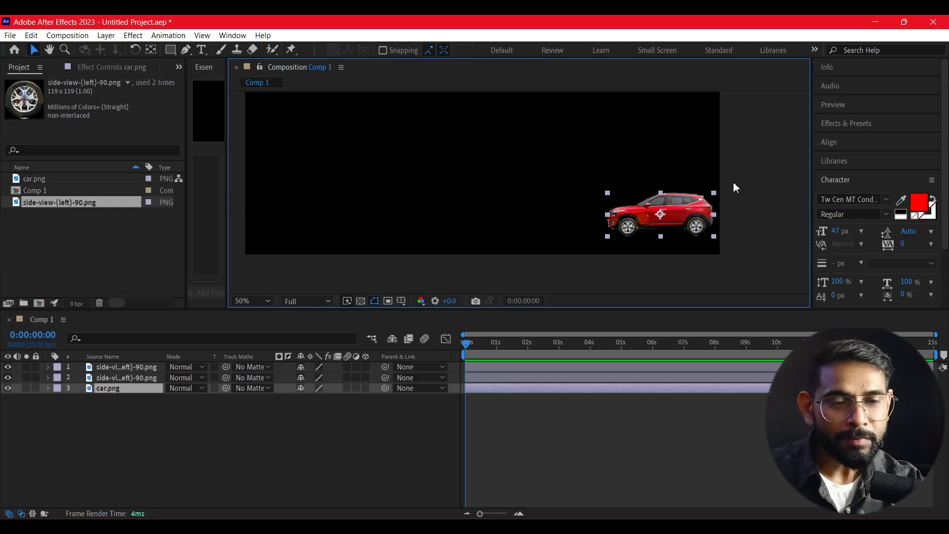
click(303, 434)
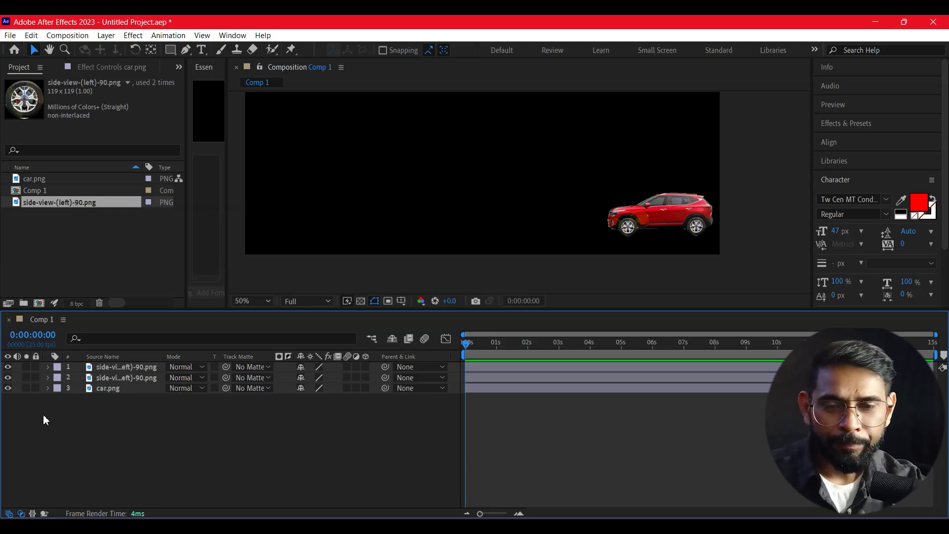
click(48, 387)
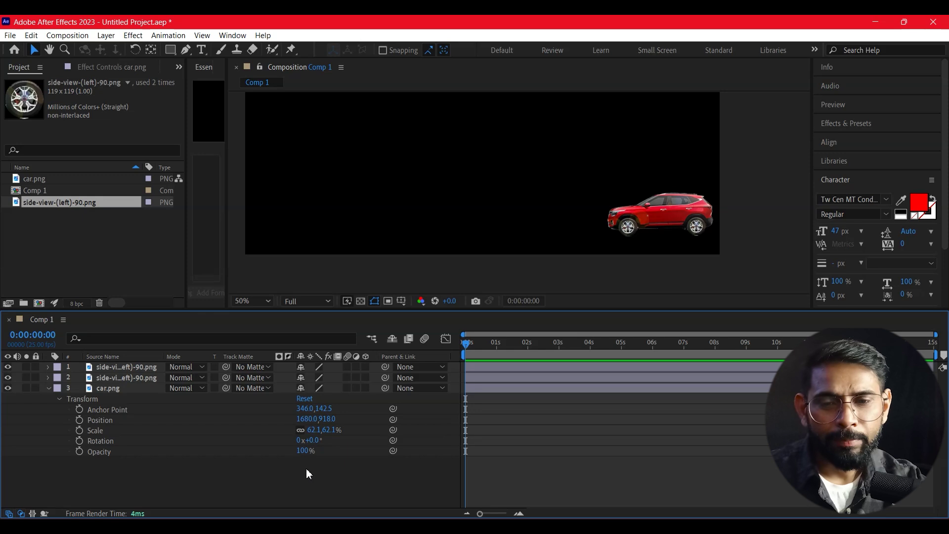
click(40, 391)
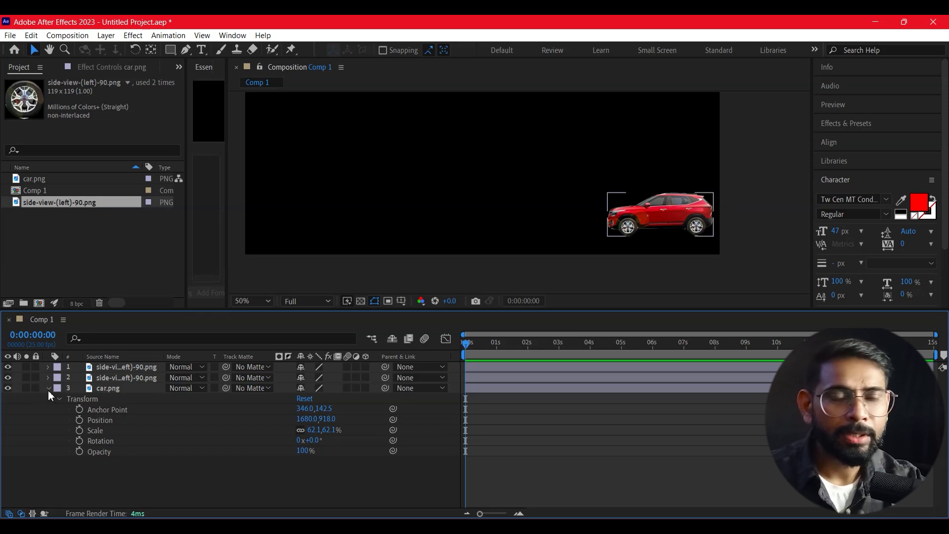
click(49, 389)
click(639, 283)
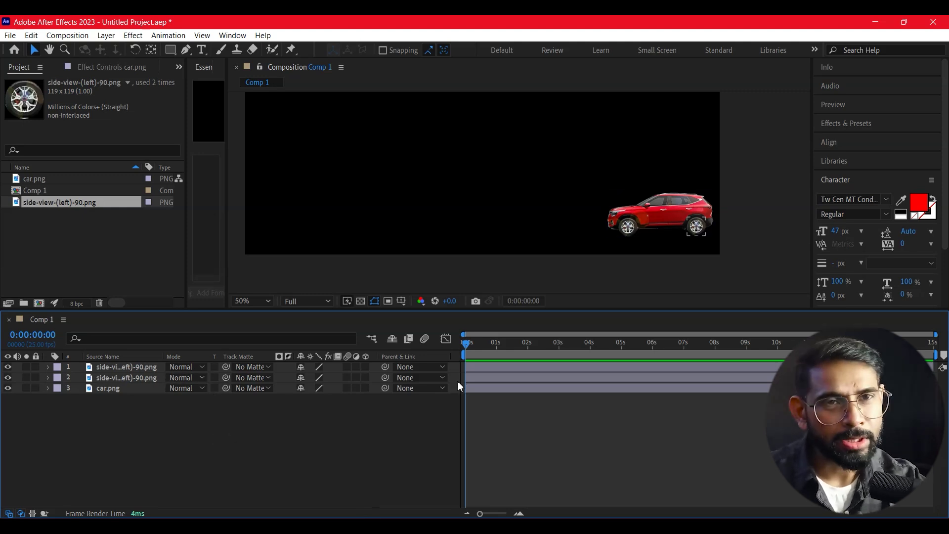
click(274, 504)
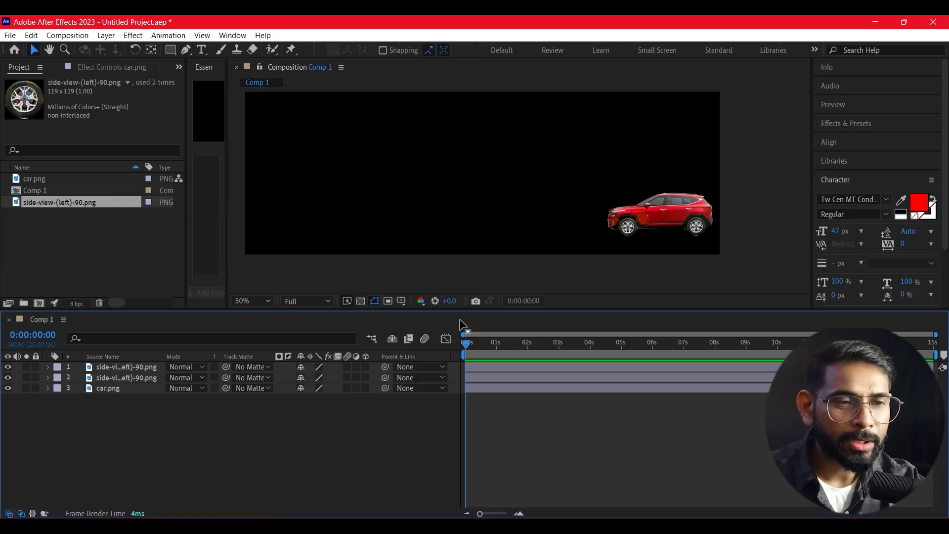
drag(663, 215, 496, 204)
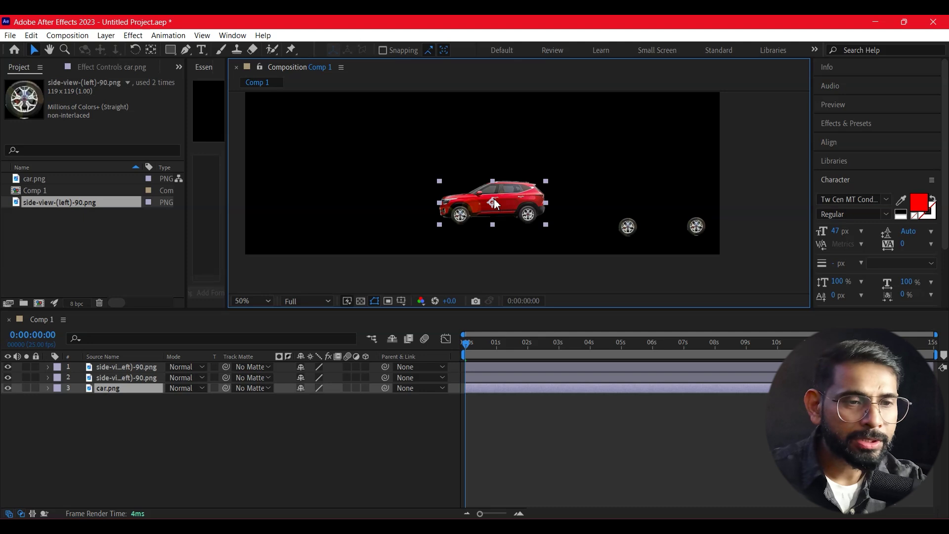
key(ctrl+z)
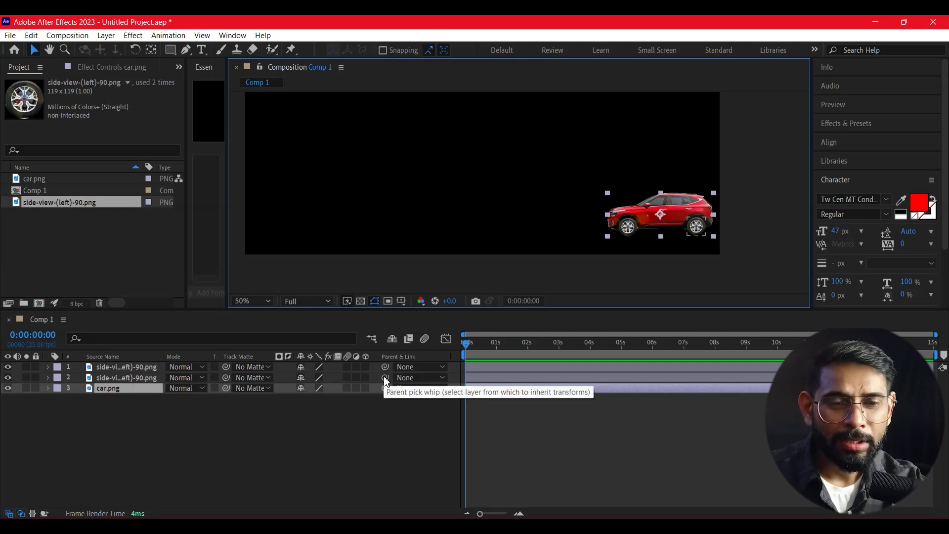
Step: Link both wheel layers to the car, test by moving the car, then undo
drag(385, 378, 108, 391)
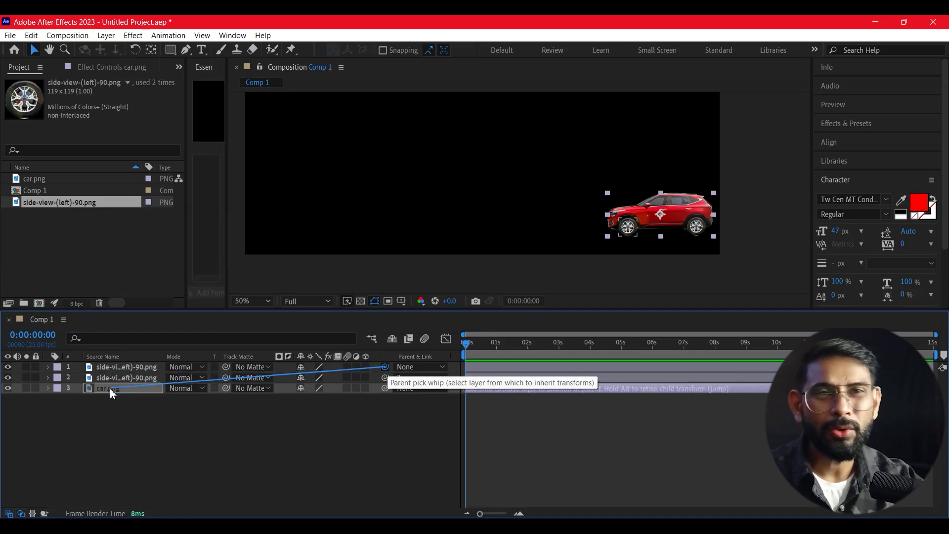
drag(341, 370, 110, 387)
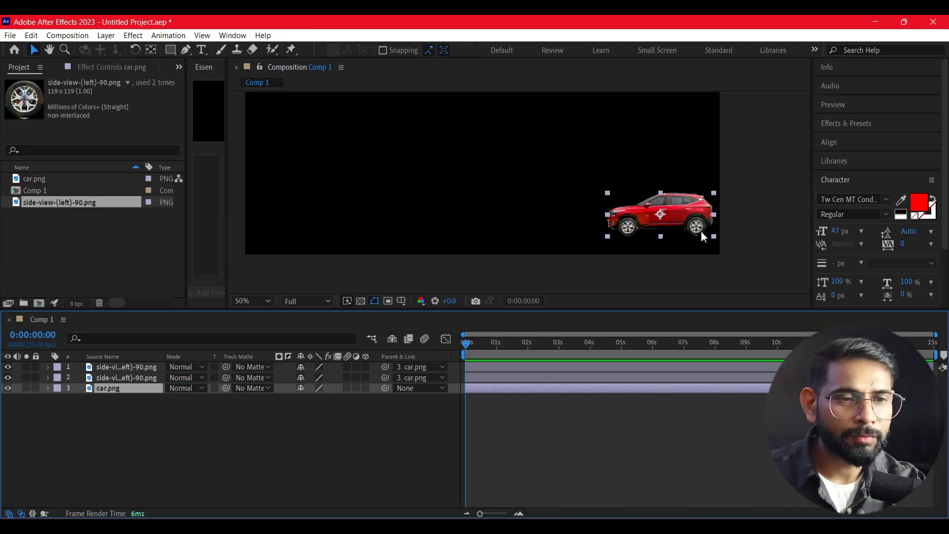
drag(682, 210, 584, 183)
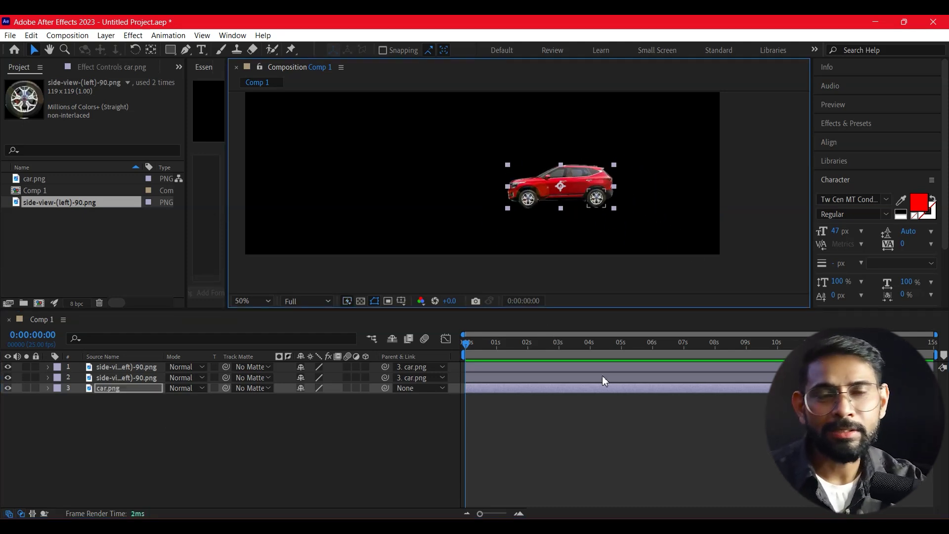
key(ctrl+z)
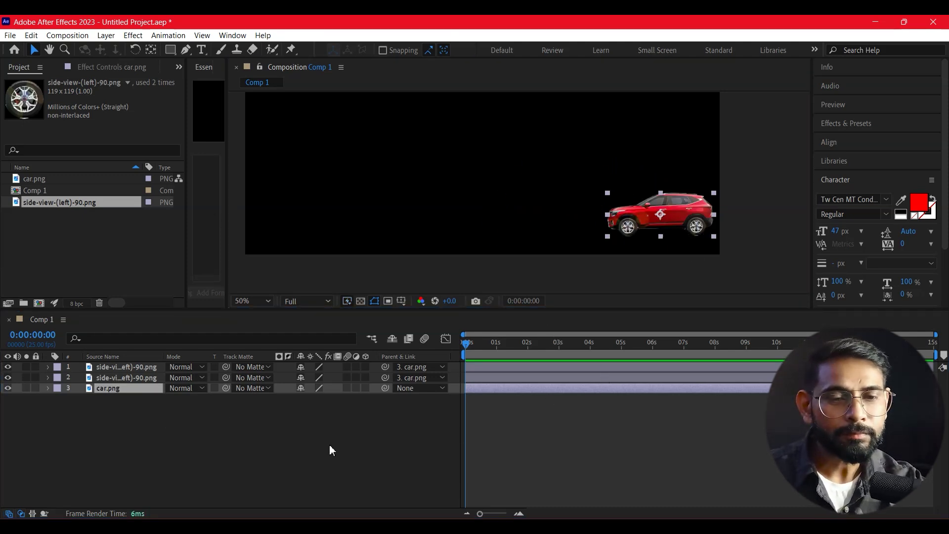
Step: Set the Parent dropdown of both wheel layers to 3. car.png
click(329, 444)
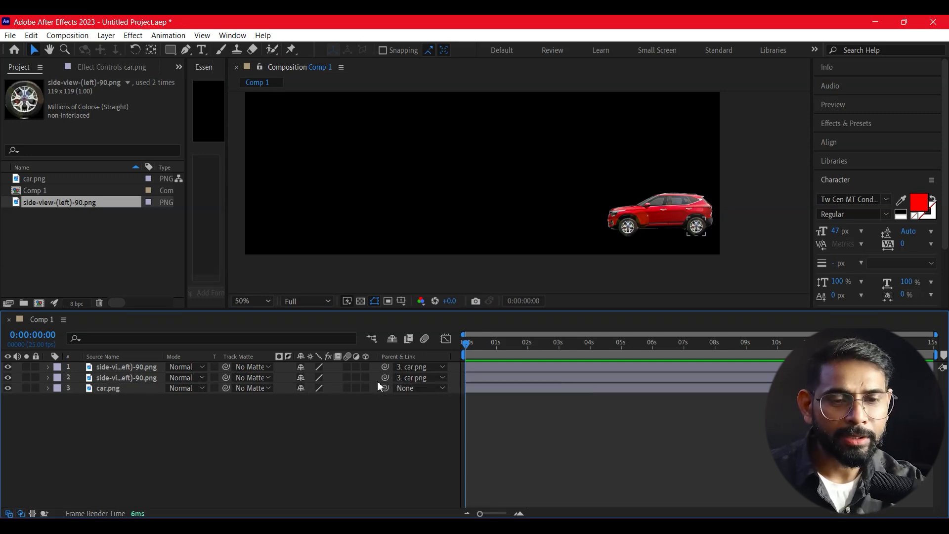
click(110, 390)
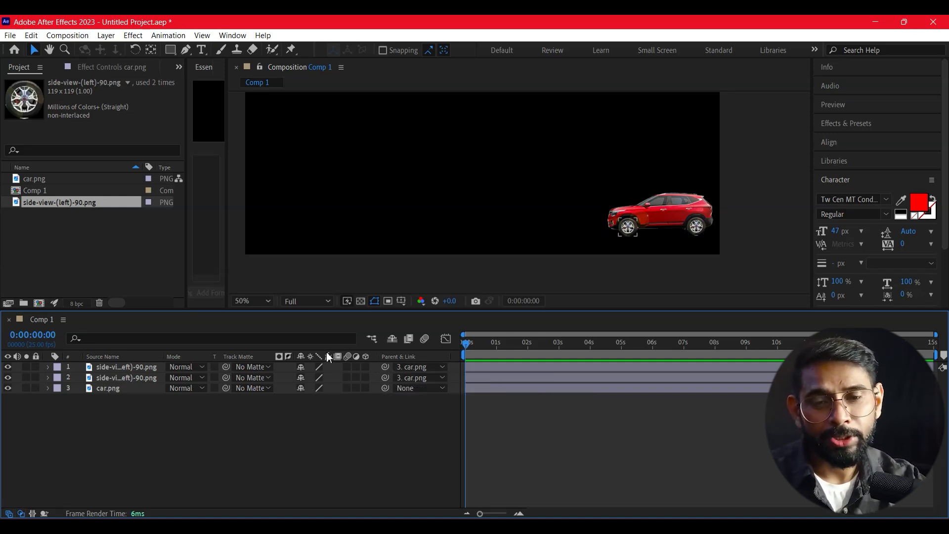
click(104, 412)
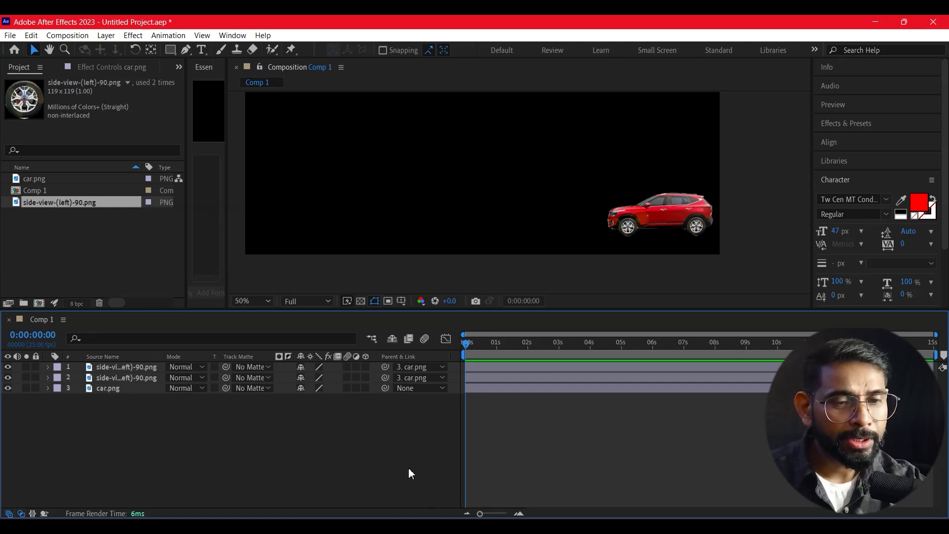
click(425, 366)
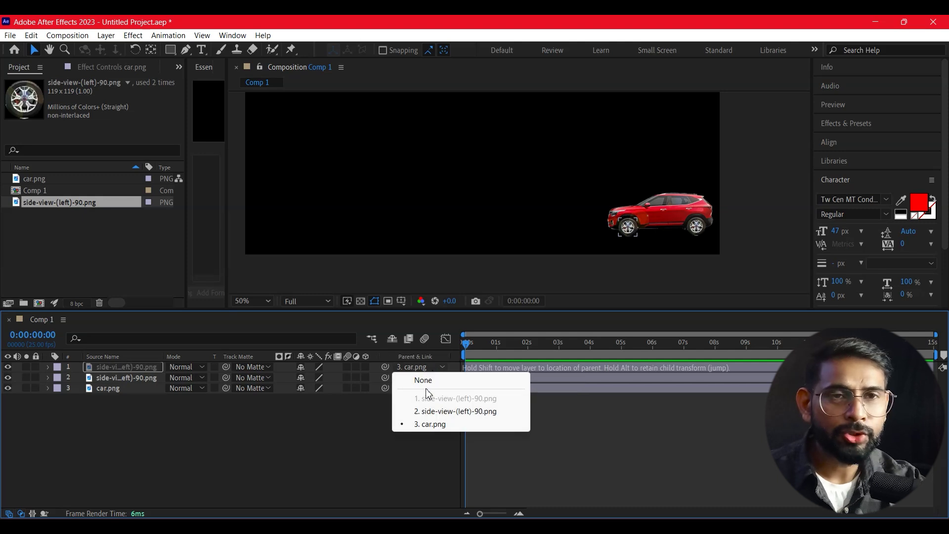
click(343, 446)
click(440, 379)
click(307, 448)
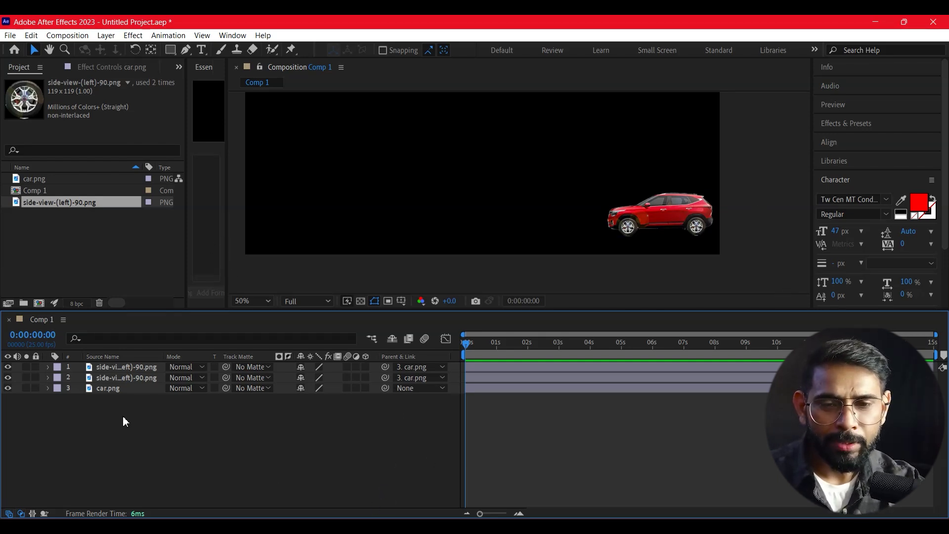
Step: Keyframe car.png's Position from 1680,918 at 0s to 288,918 at about 0:00:04:24
click(47, 388)
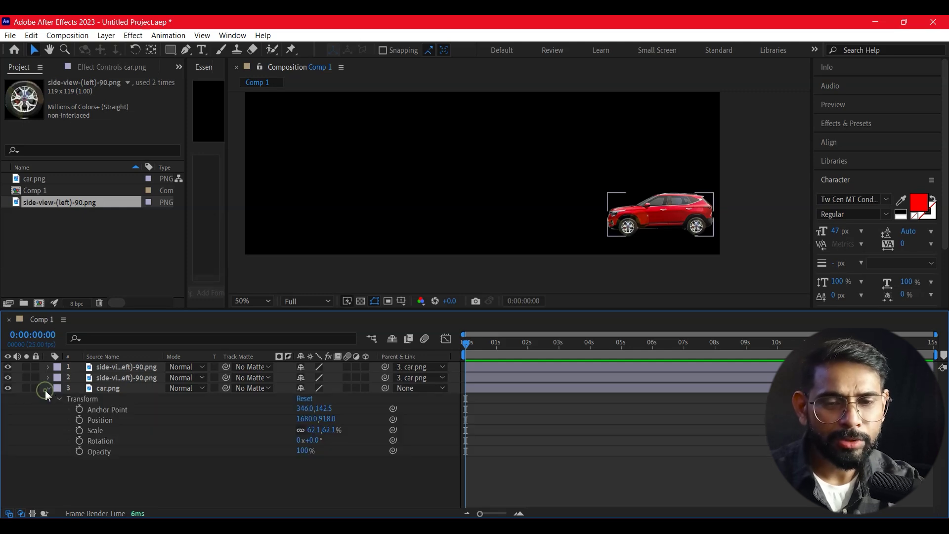
click(79, 420)
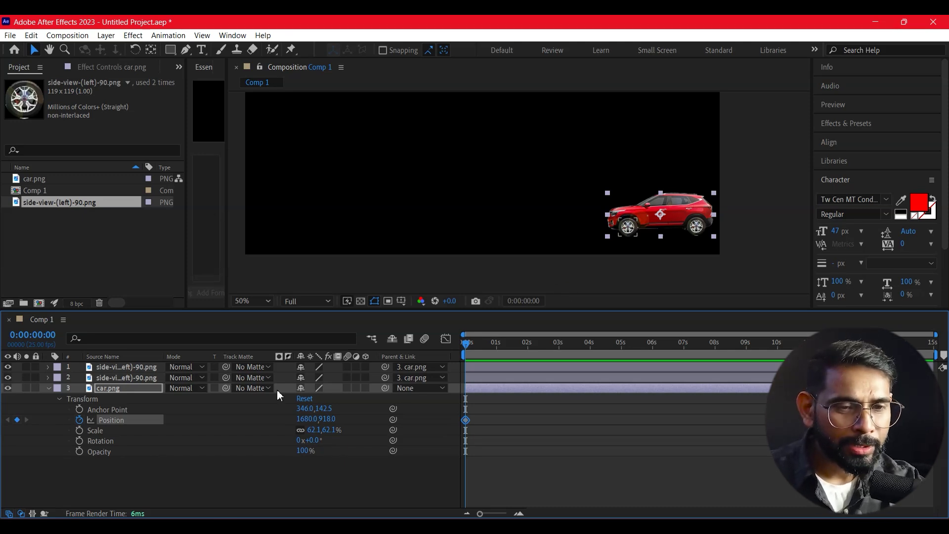
drag(473, 345, 777, 354)
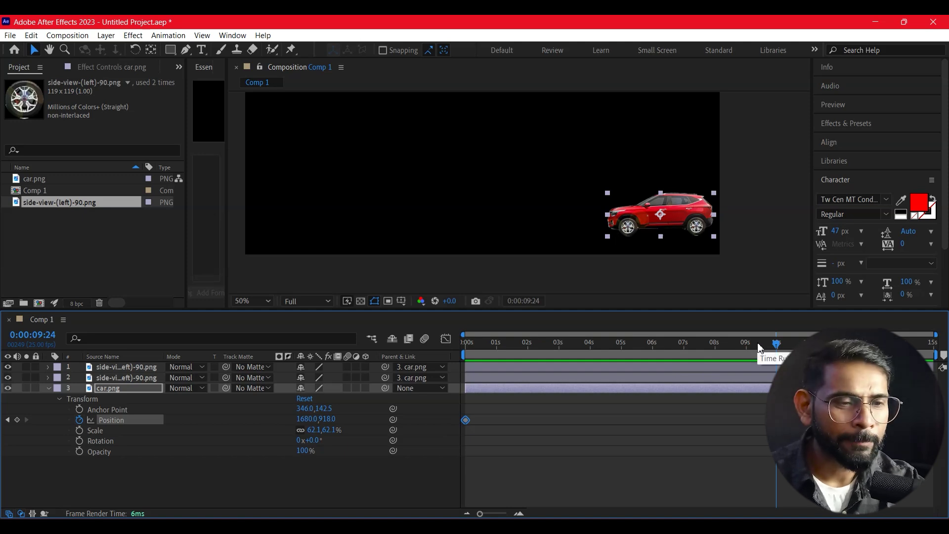
mouse_move(775, 344)
mouse_down()
mouse_move(628, 365)
mouse_move(620, 385)
mouse_up()
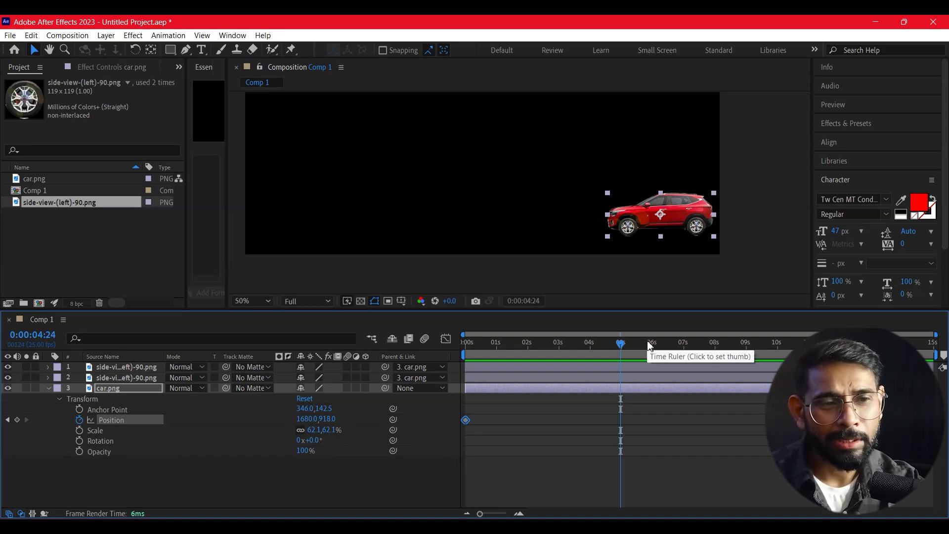
mouse_move(651, 217)
mouse_down()
mouse_move(485, 214)
mouse_move(334, 230)
mouse_up()
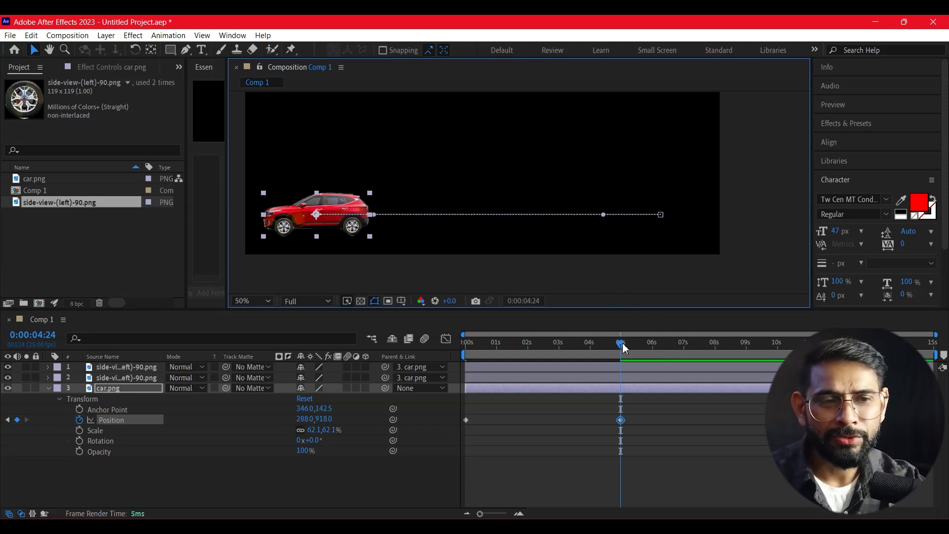
Step: Preview the car driving left across the frame and scrub back to the start
drag(622, 343, 410, 365)
click(737, 209)
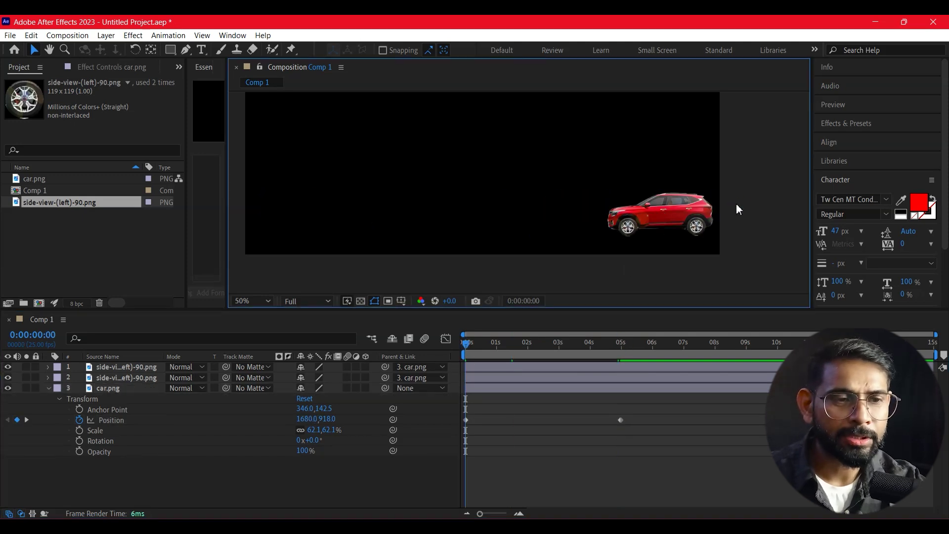
key(space)
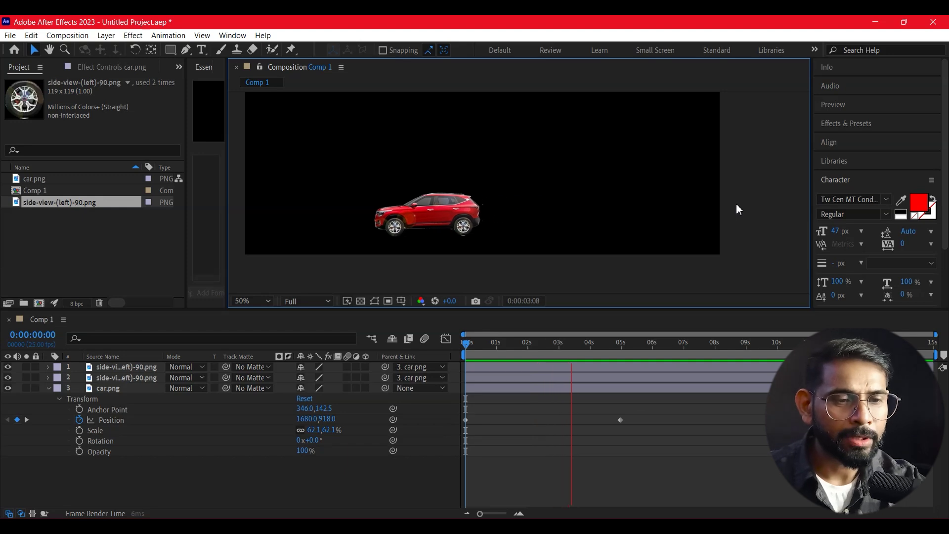
key(space)
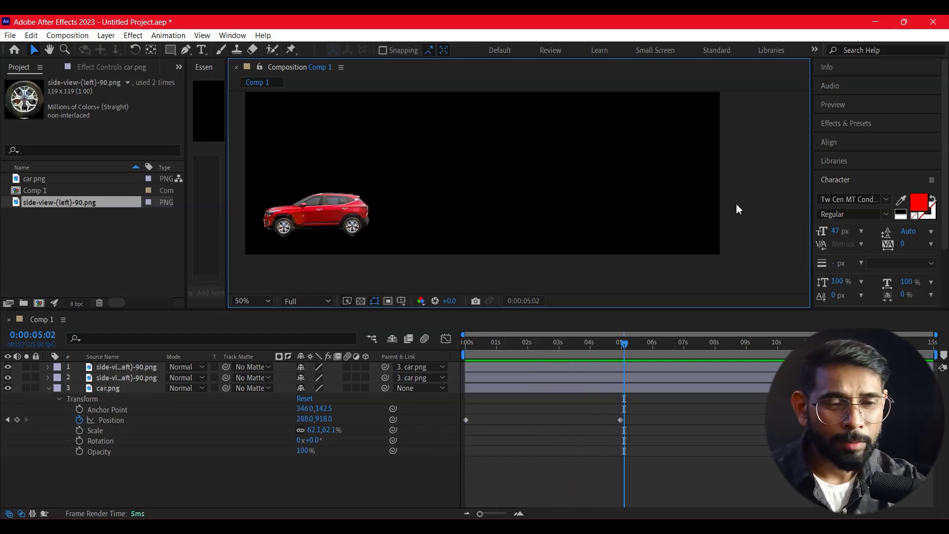
drag(617, 344, 446, 350)
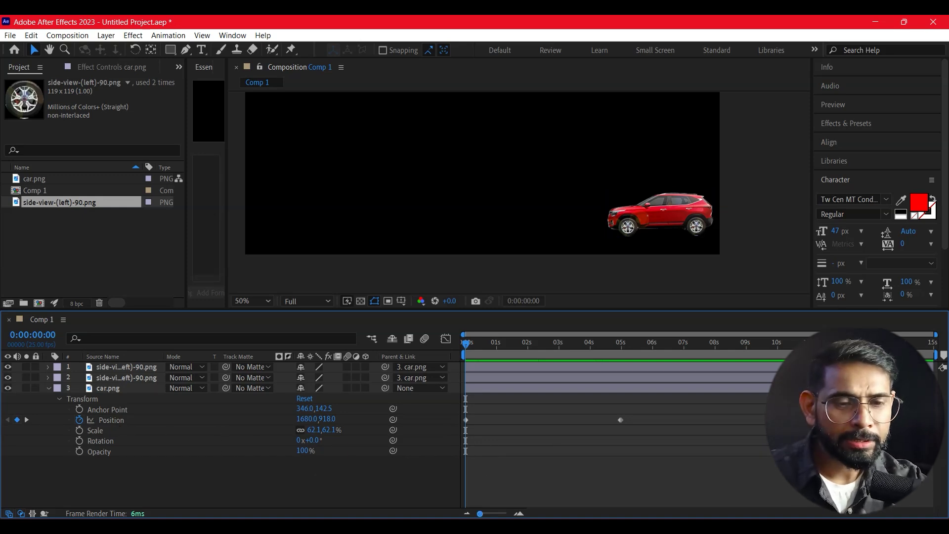
Step: Redo the car's Position keyframes: 1680,918 at 0s to 262,918 at 0:00:09:24
click(79, 419)
click(535, 483)
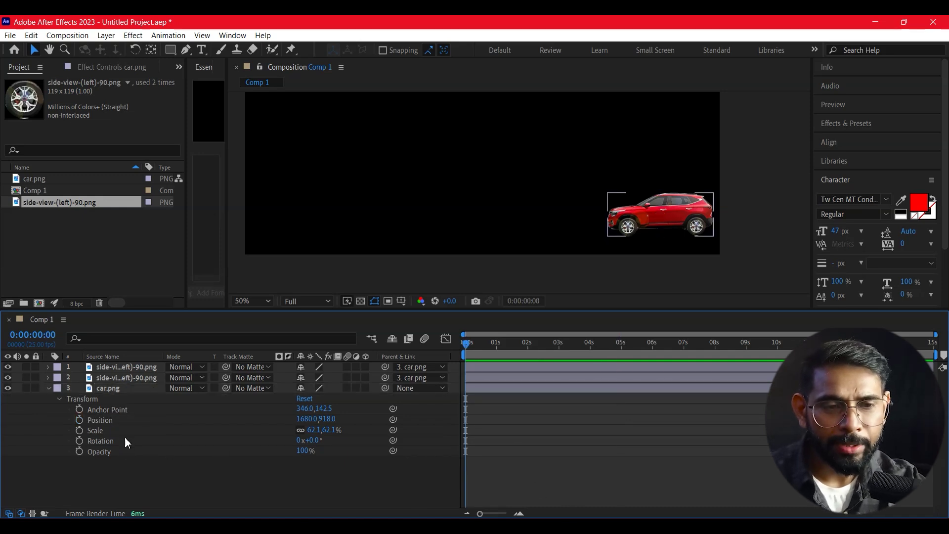
click(79, 420)
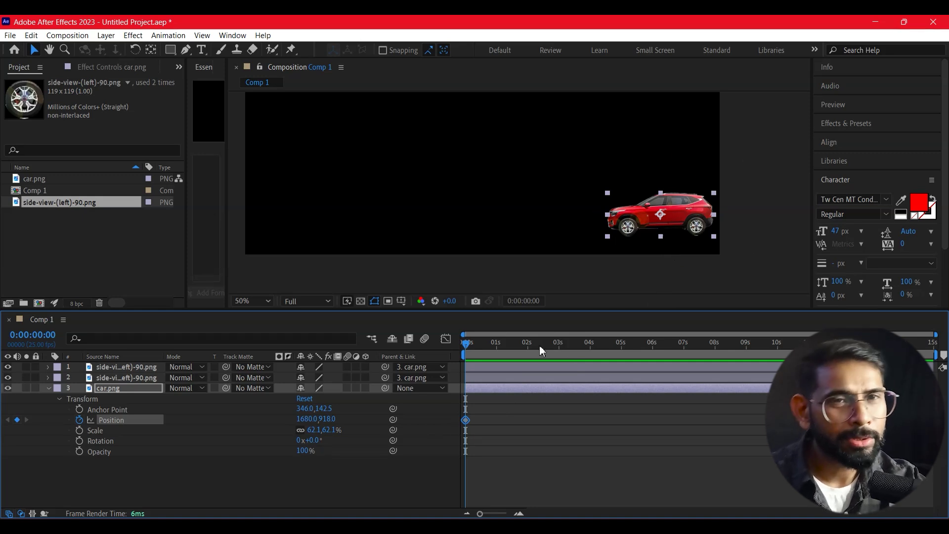
drag(560, 352, 778, 365)
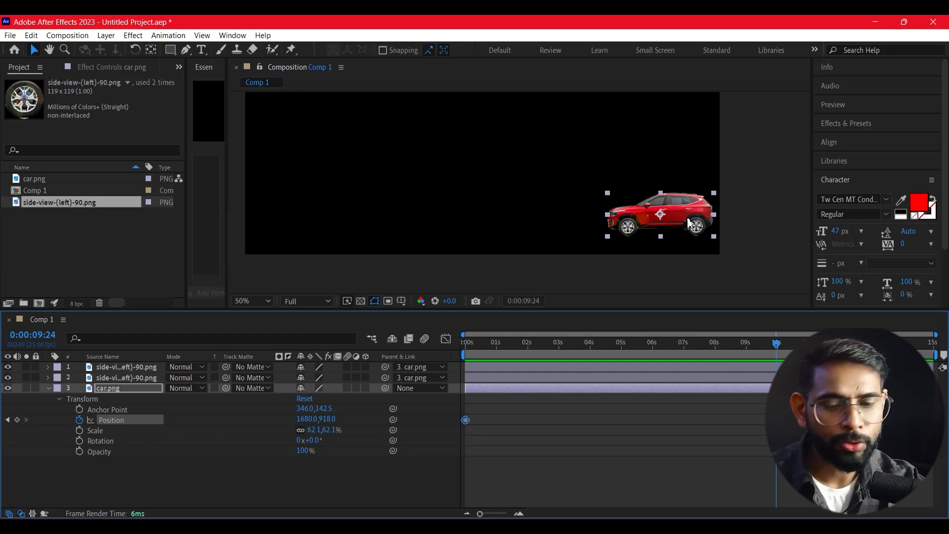
drag(688, 223, 335, 223)
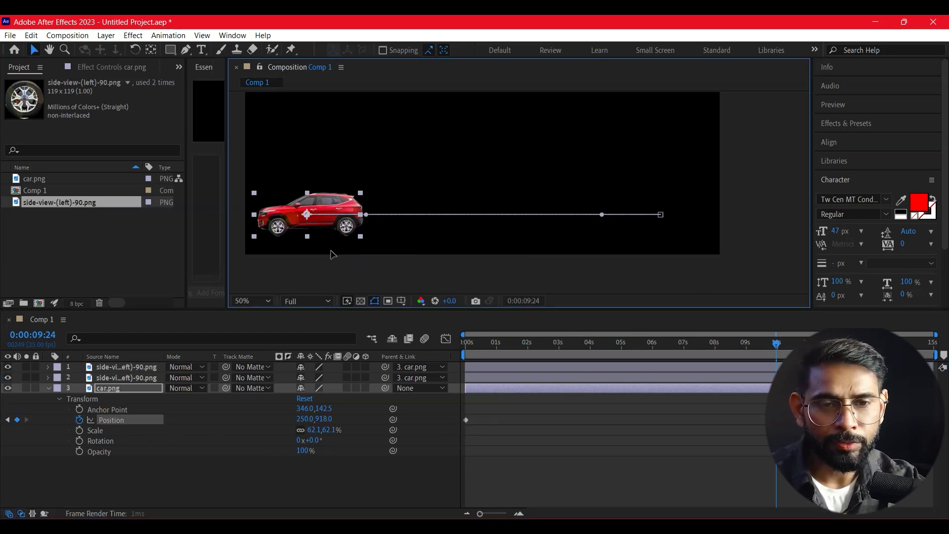
key(shift+Right)
key(Right)
key(Right)
Step: Preview the slower drive from the start and scrub through to check the motion
key(Home)
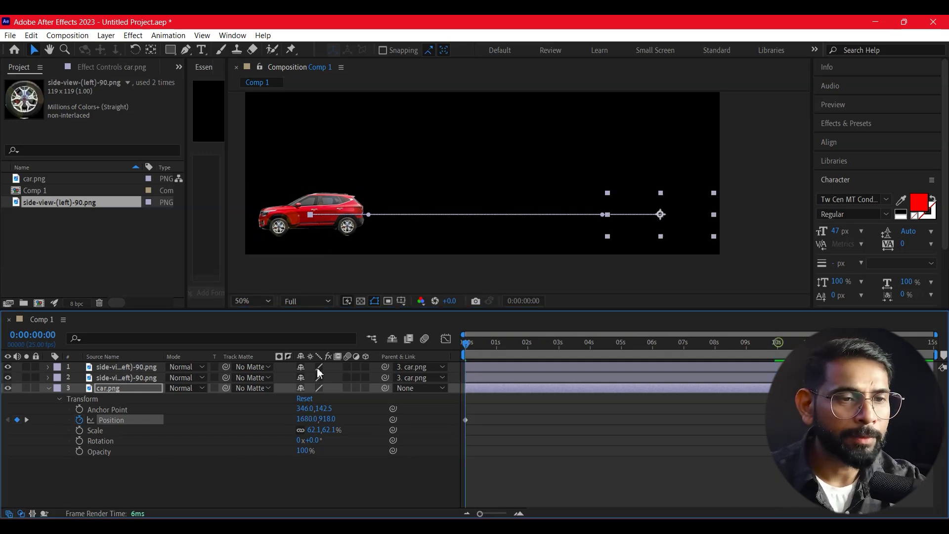
click(768, 236)
key(space)
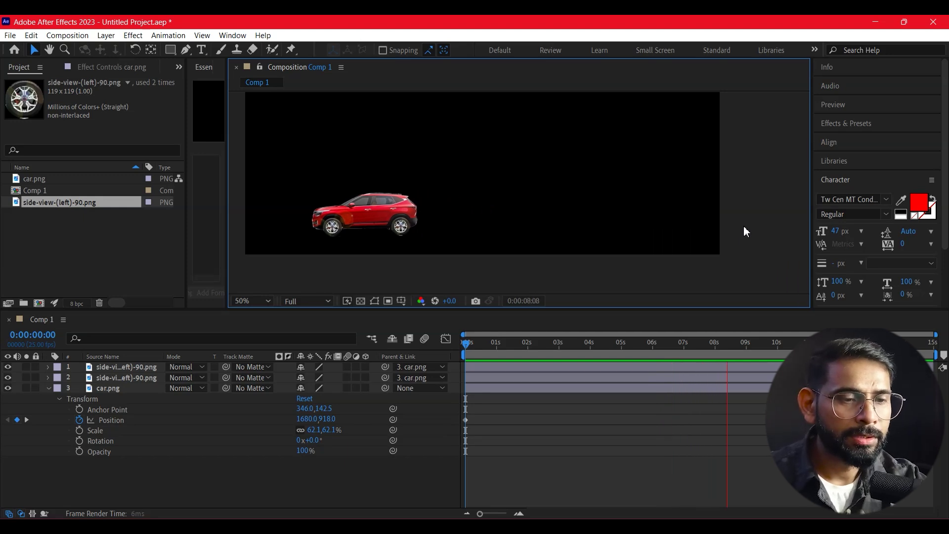
key(space)
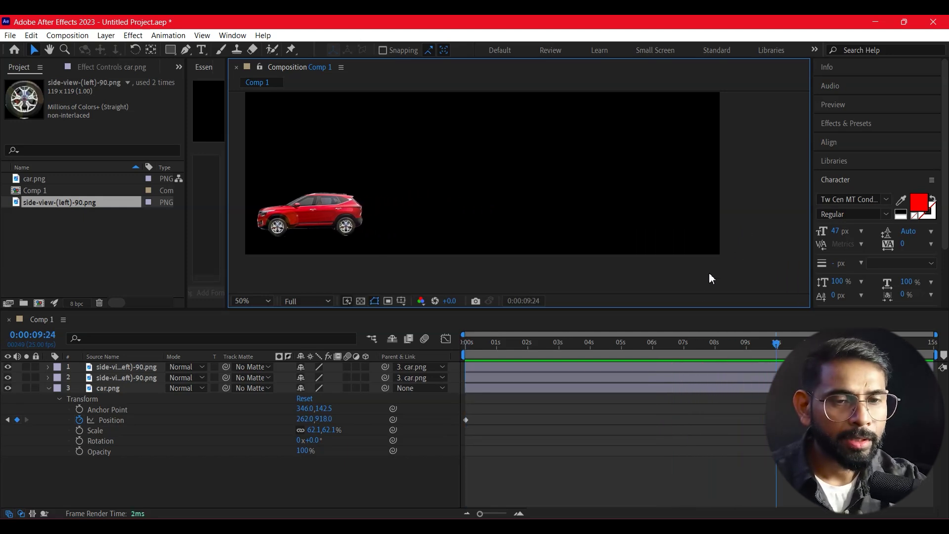
drag(754, 342, 462, 357)
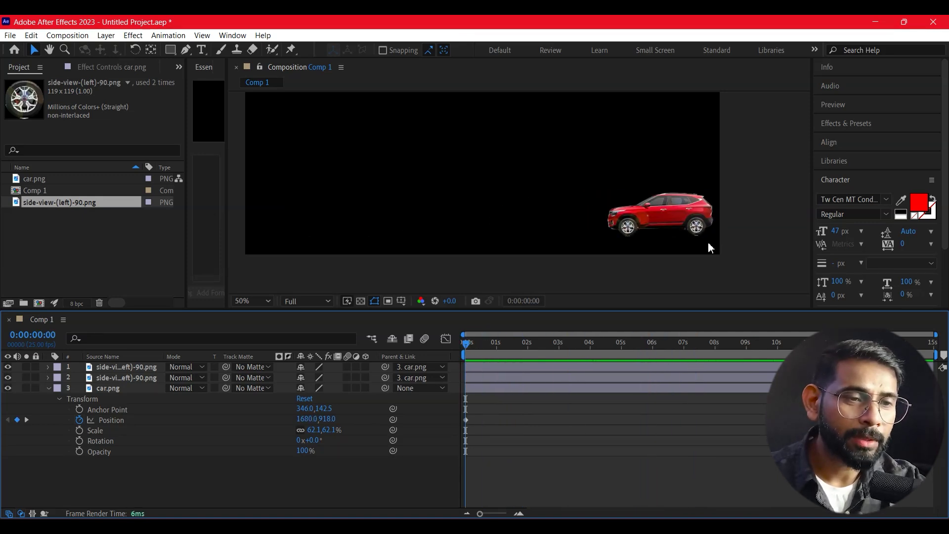
Step: Reframe the viewer around the car, preview again, and return to the start
key(slash)
drag(710, 245, 605, 196)
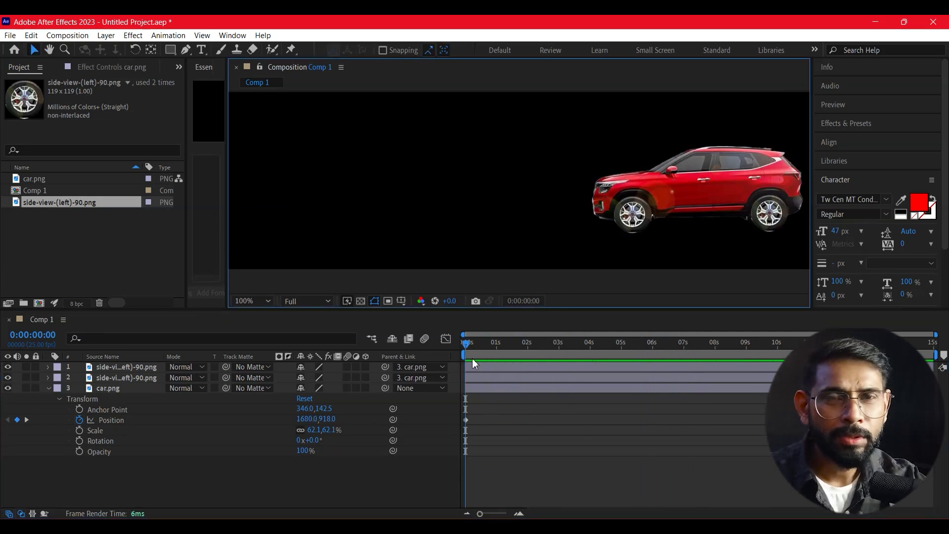
key(space)
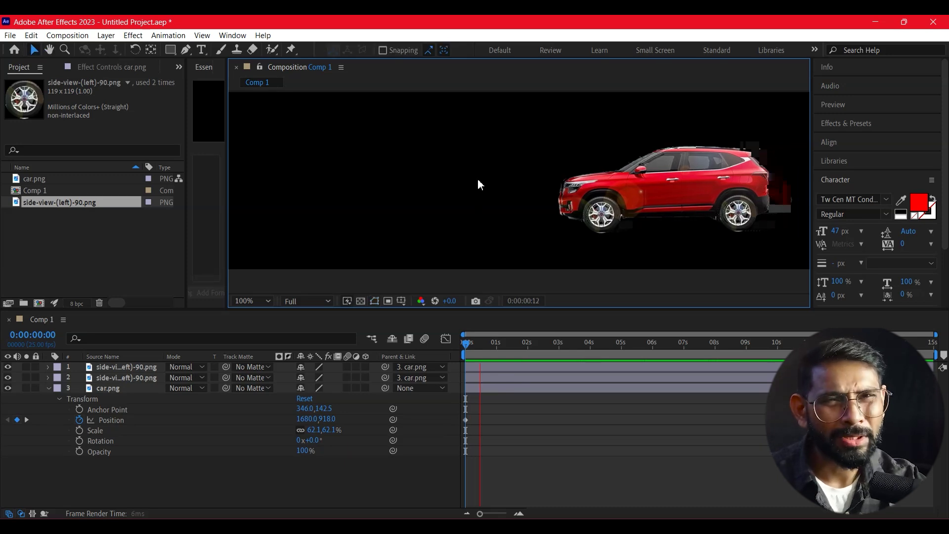
key(space)
click(589, 203)
scroll(589, 203, down, 2)
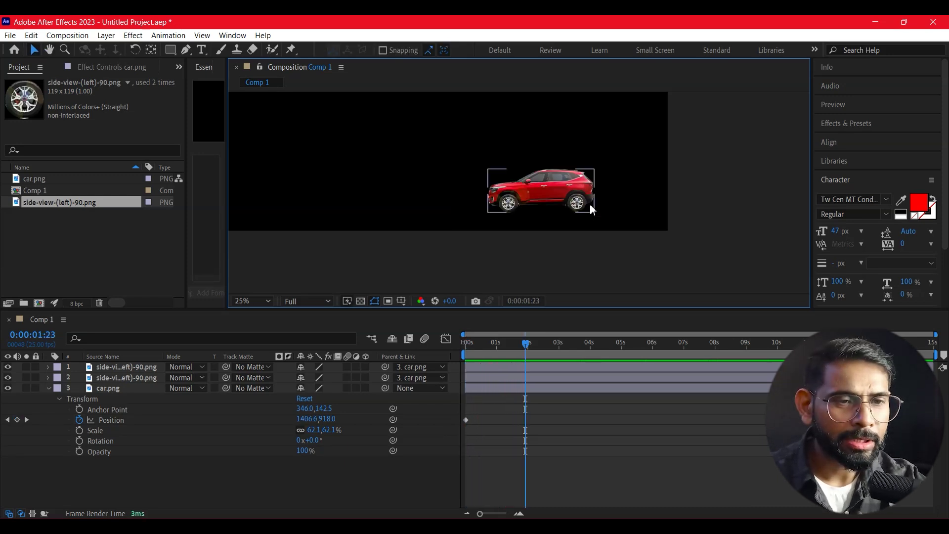
drag(564, 196, 613, 207)
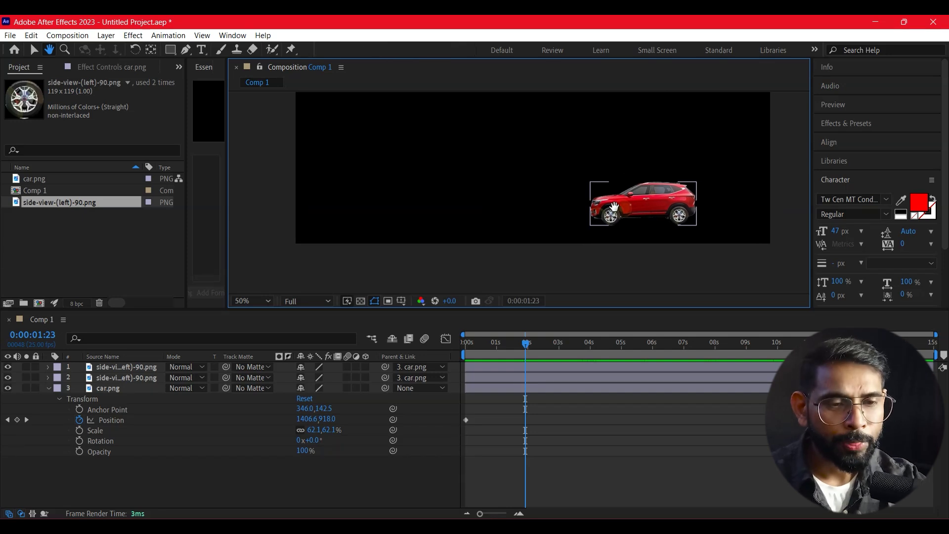
click(523, 332)
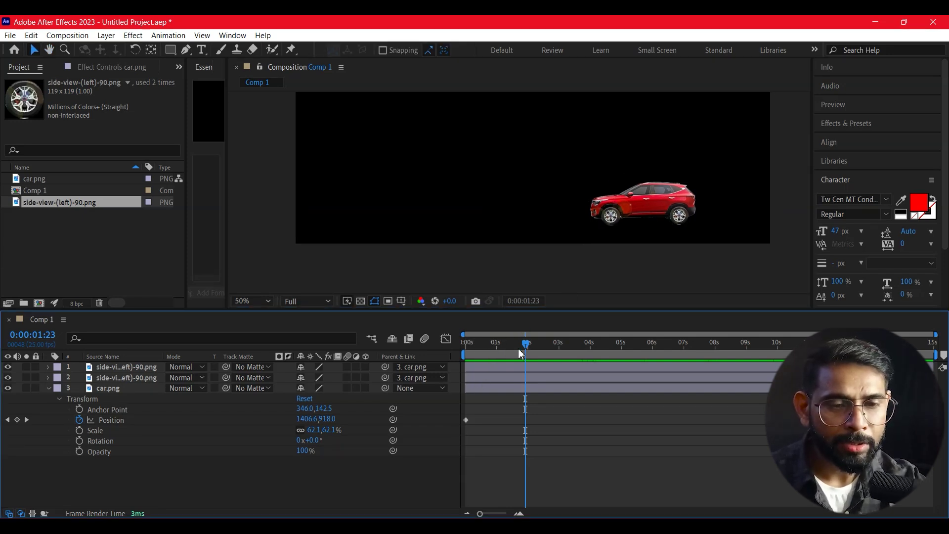
click(463, 351)
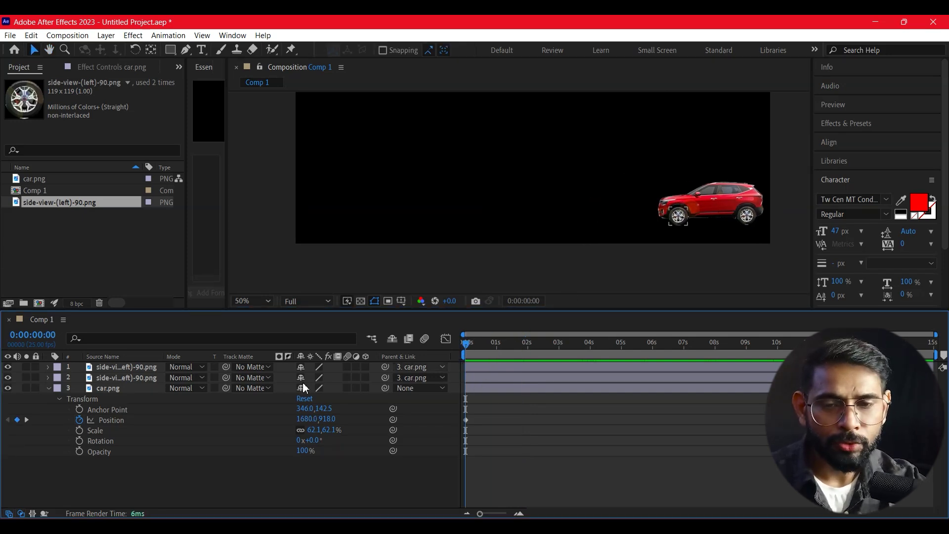
Step: Show the second wheel layer's Rotation and set a keyframe at 0s
click(48, 388)
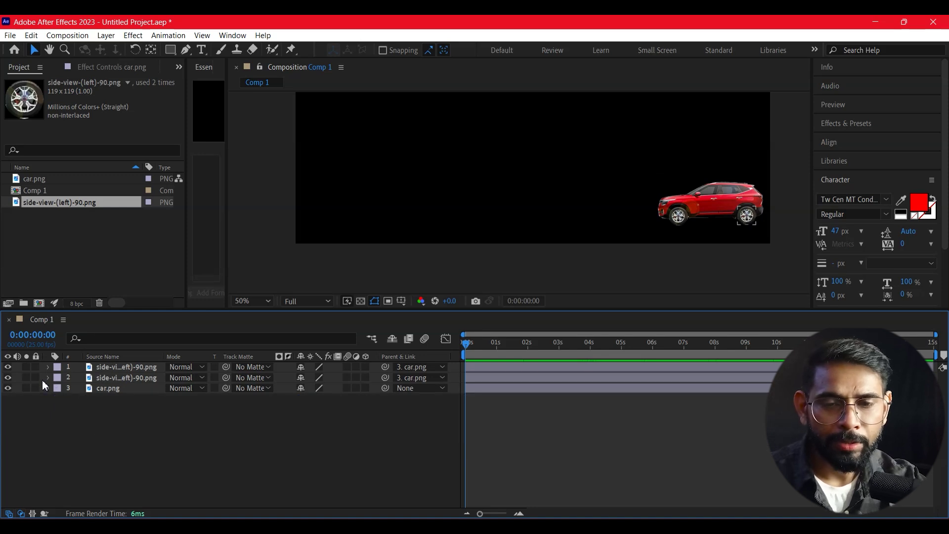
click(48, 378)
click(102, 378)
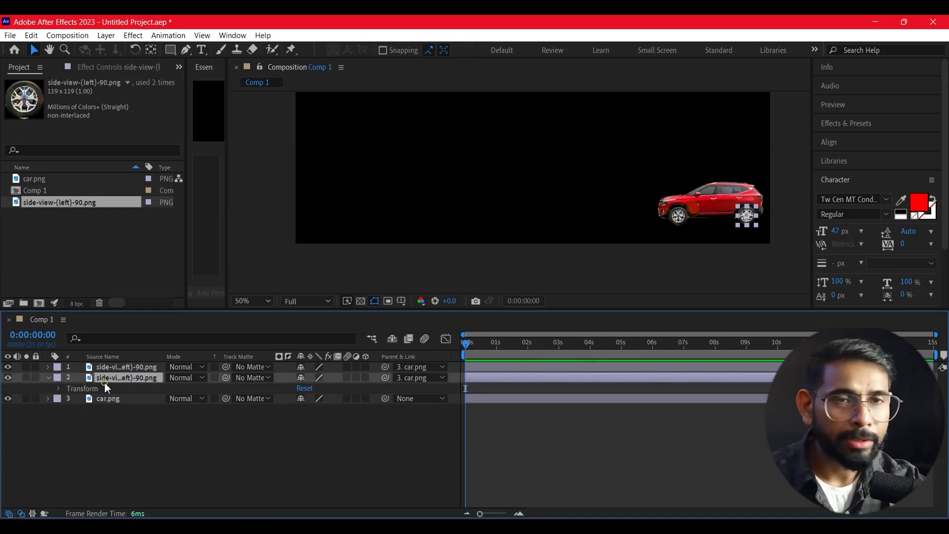
click(58, 389)
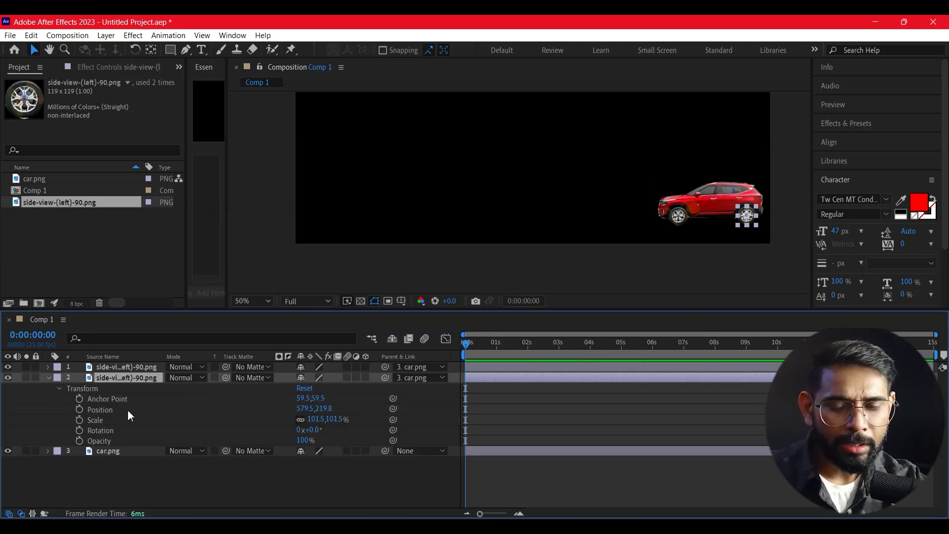
key(r)
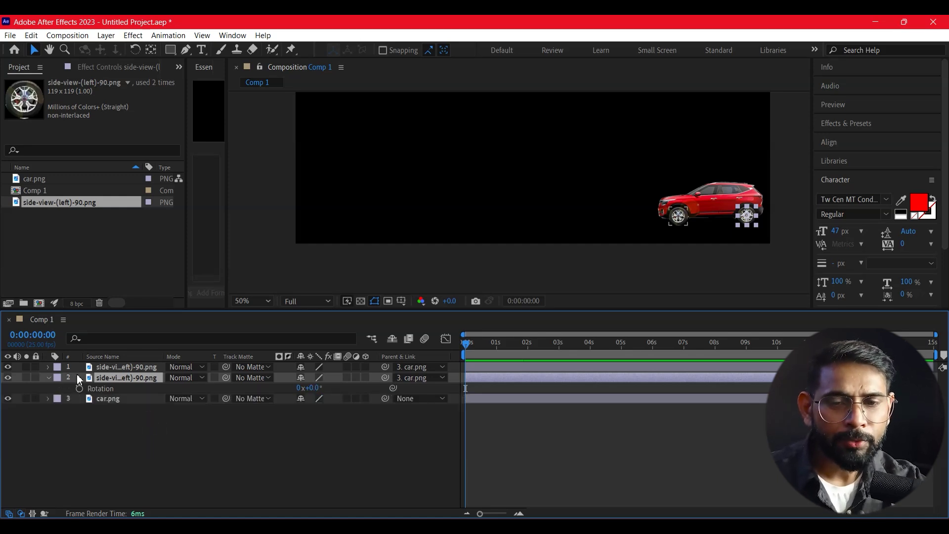
click(80, 388)
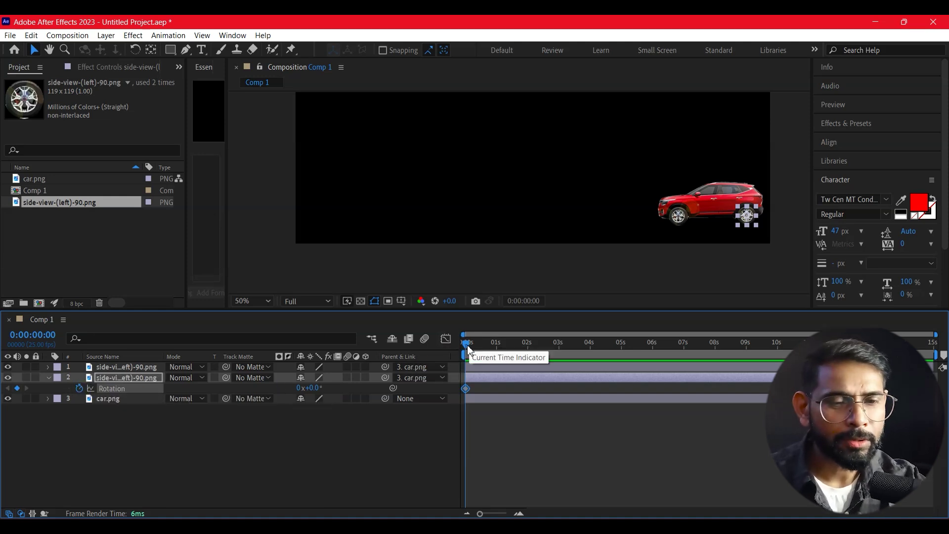
Step: At 0:00:10:01, set the second wheel's Rotation to 3 revolutions
mouse_move(467, 344)
mouse_down()
mouse_move(523, 345)
mouse_move(769, 399)
mouse_up()
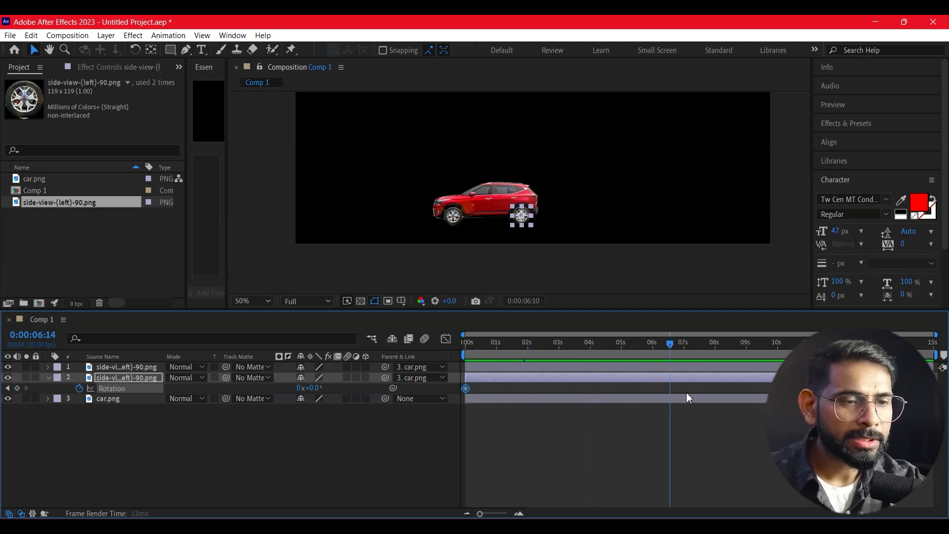
drag(768, 345, 778, 345)
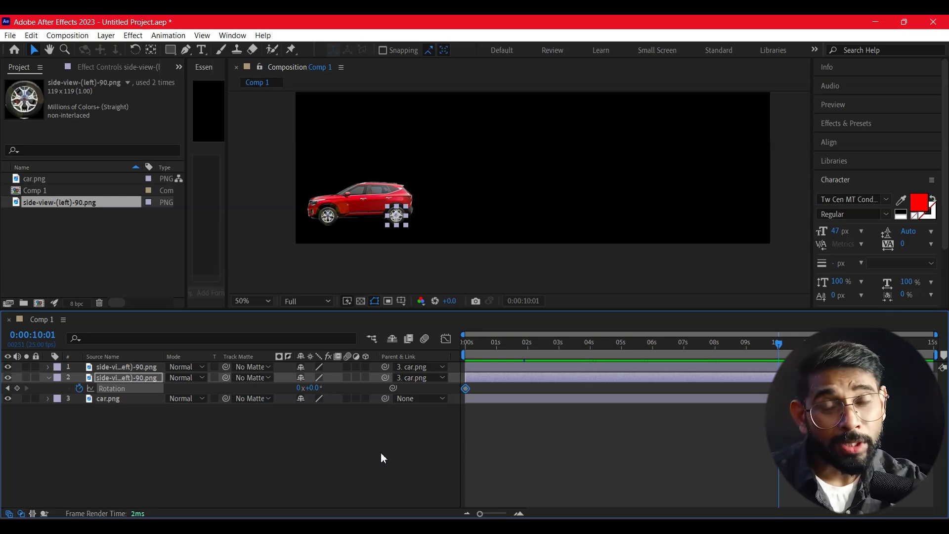
click(298, 389)
text(3)
key(Return)
Step: Scrub and zoom in to preview the wheel spin, ending back at 0:00:10:01
drag(780, 347, 512, 398)
scroll(724, 241, up, 4)
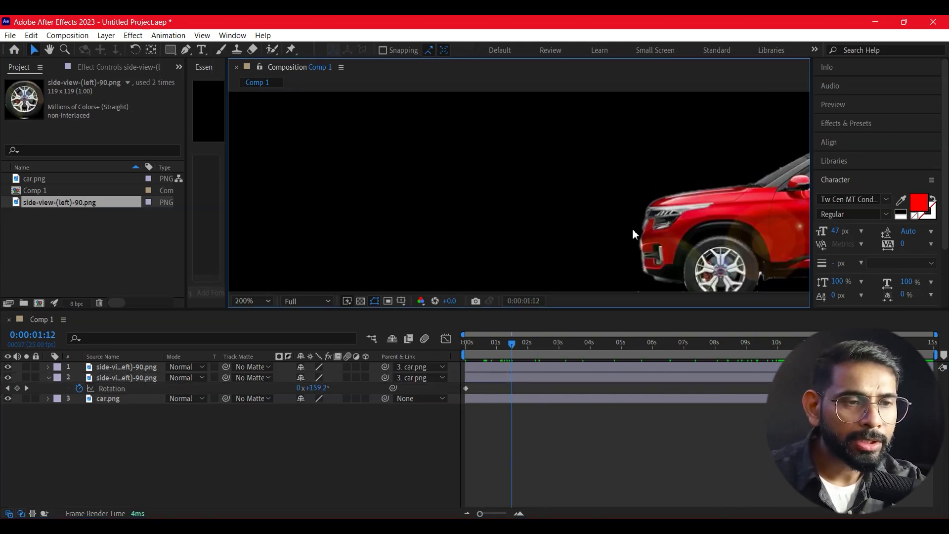
drag(632, 234, 304, 196)
mouse_move(521, 350)
mouse_down()
mouse_move(494, 353)
mouse_move(522, 377)
mouse_up()
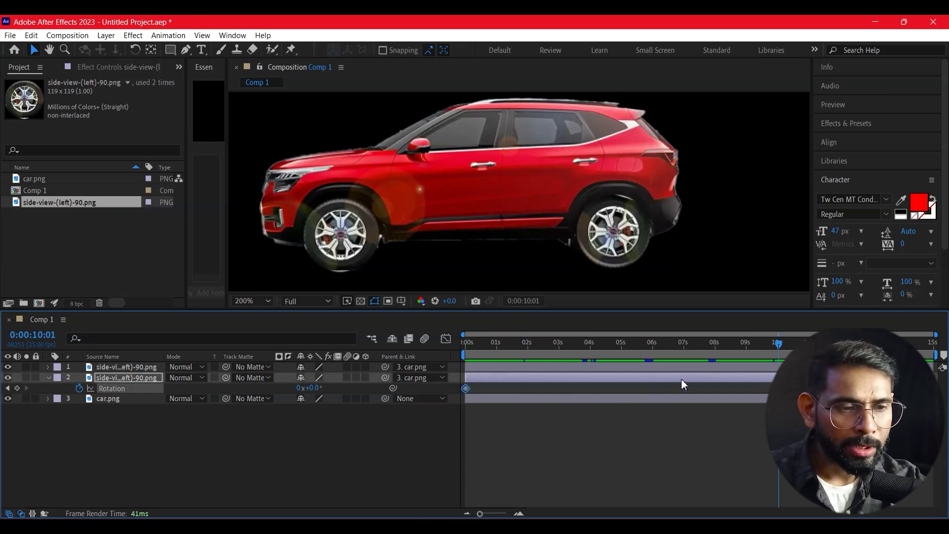
click(741, 352)
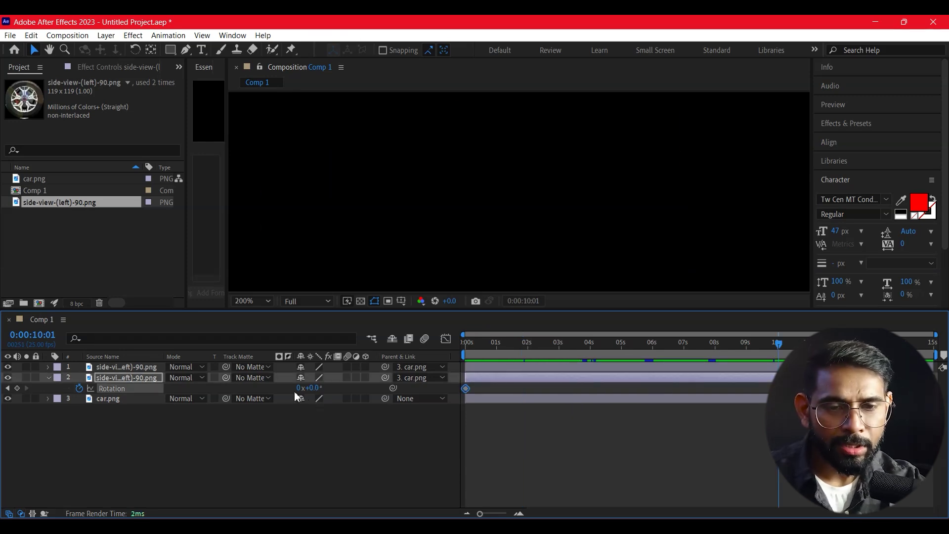
Step: Change the wheel's Rotation at 0:00:10:01 to -3 revolutions and scrub back to check
click(304, 420)
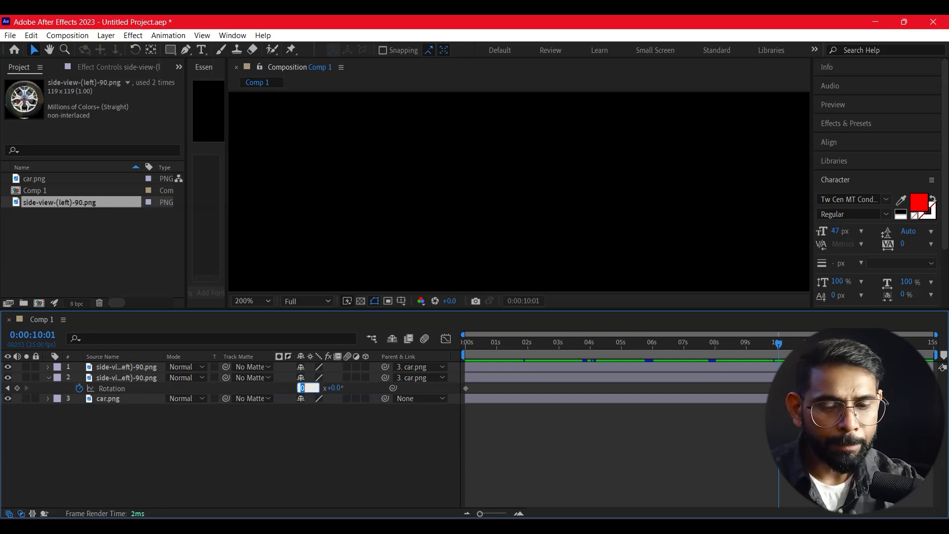
text(-3)
key(Return)
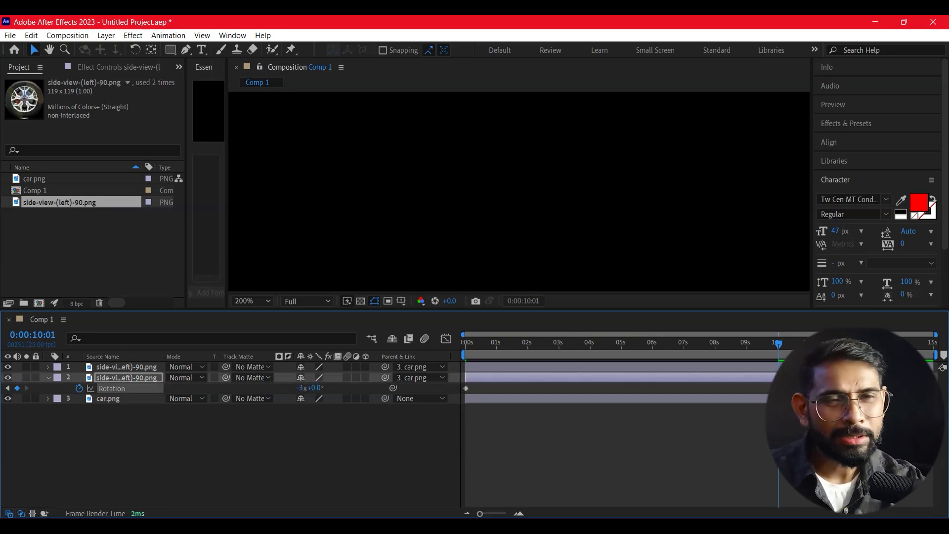
mouse_move(663, 354)
mouse_down()
mouse_move(523, 374)
mouse_move(557, 387)
mouse_move(466, 397)
mouse_up()
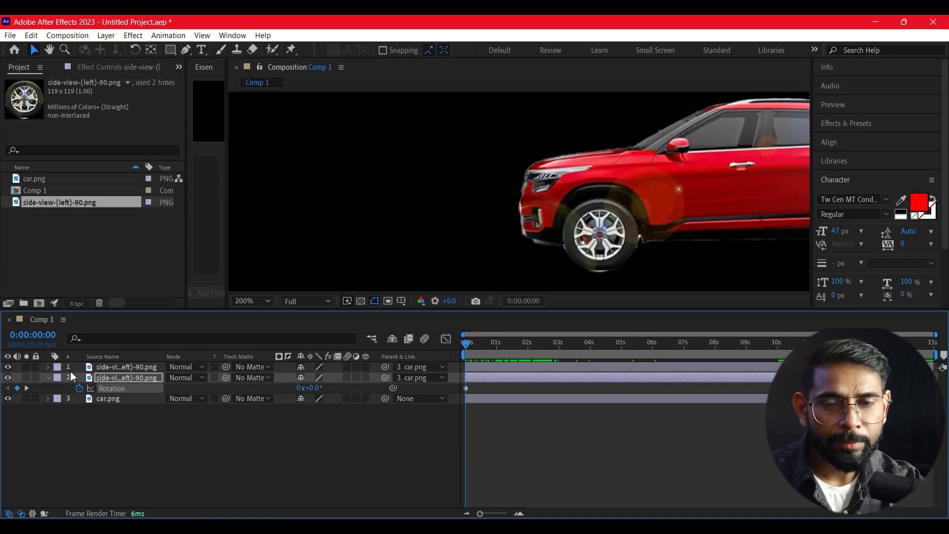
Step: Reveal the first wheel layer's Transform and set a Rotation keyframe at 0s
click(47, 377)
click(47, 367)
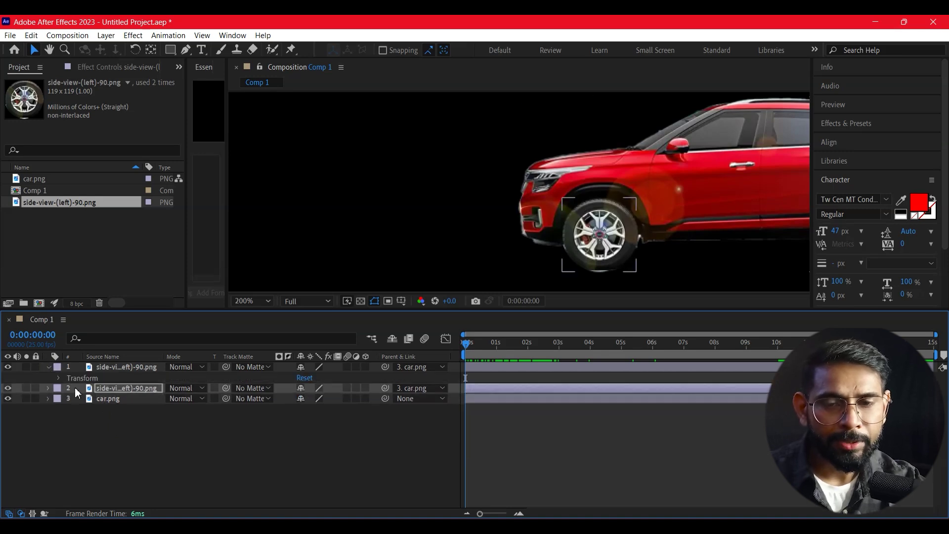
click(60, 379)
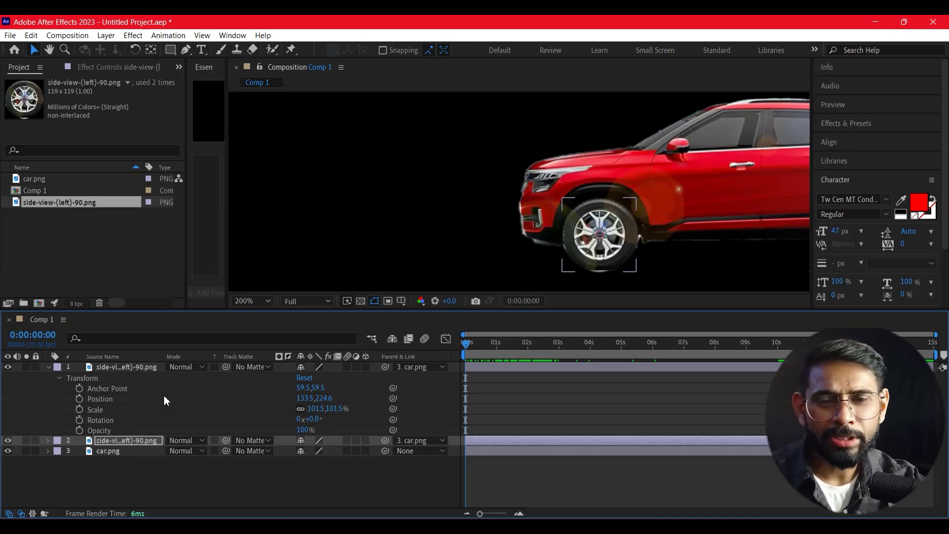
click(79, 419)
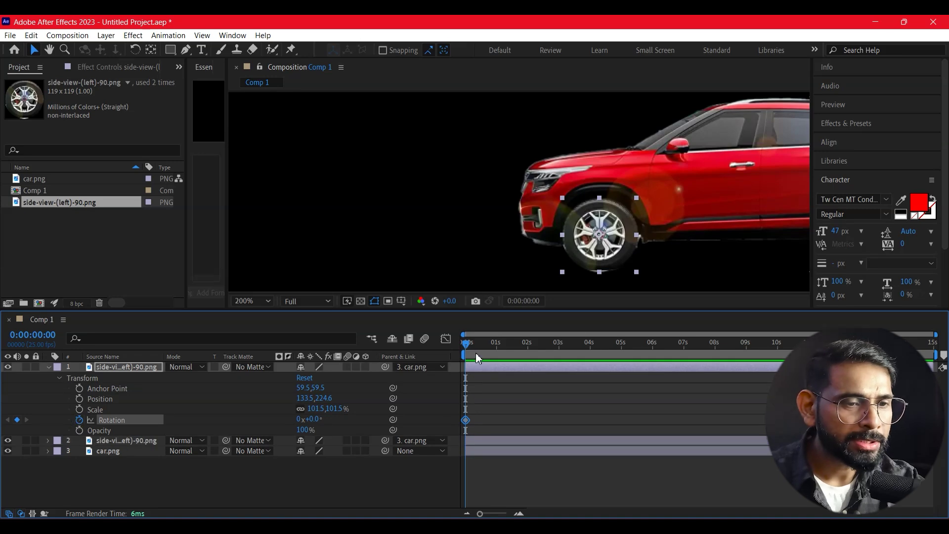
Step: At 0:00:09:24, set the first wheel's Rotation to -3 revolutions
drag(475, 346, 697, 344)
drag(769, 352, 776, 352)
scroll(569, 206, down, 6)
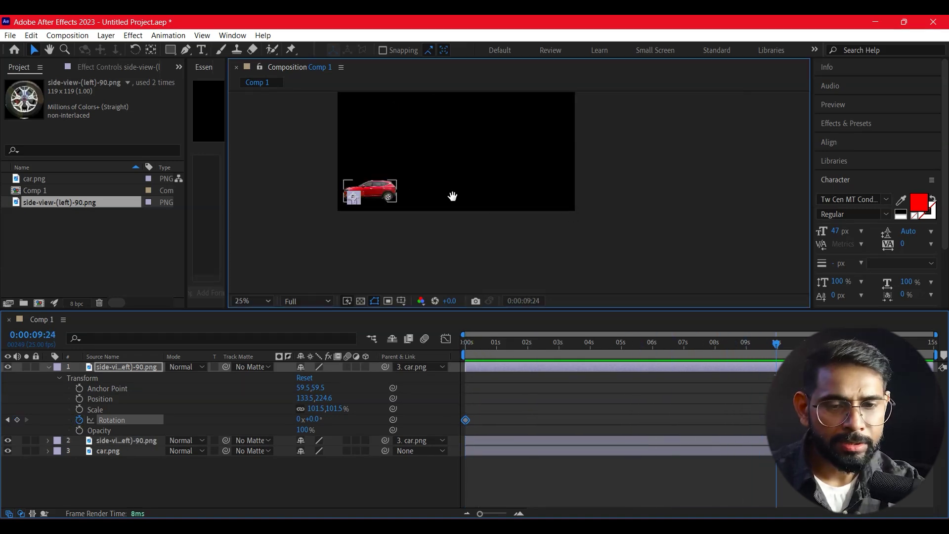
click(299, 419)
text(-3)
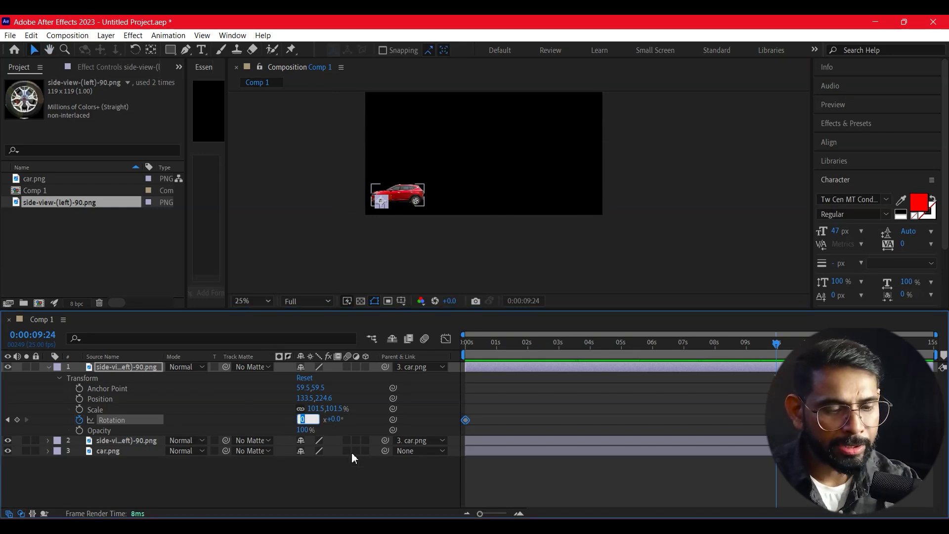
key(Return)
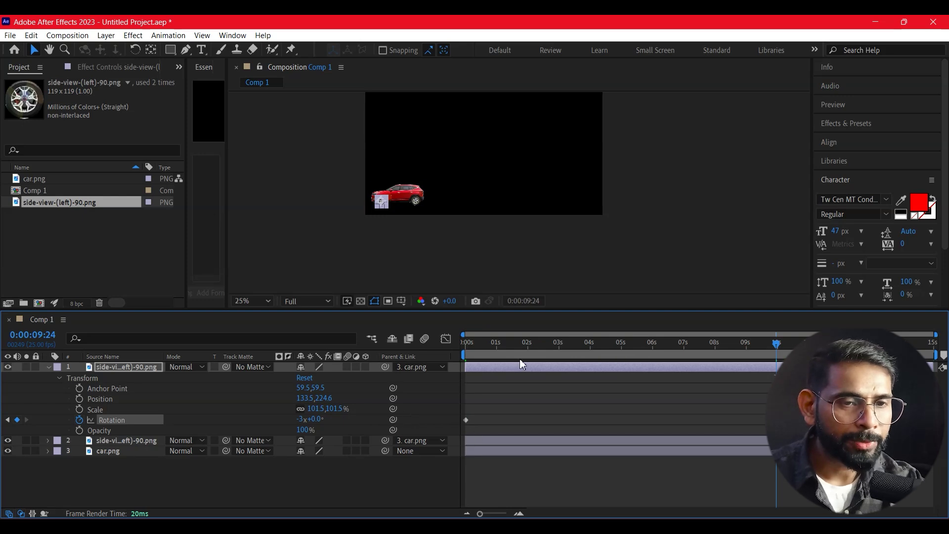
Step: Preview and scrub to watch both wheels spin, then collapse the first wheel layer
drag(573, 349, 401, 365)
key(period)
mouse_move(666, 196)
mouse_down()
mouse_move(704, 195)
mouse_move(690, 199)
mouse_up()
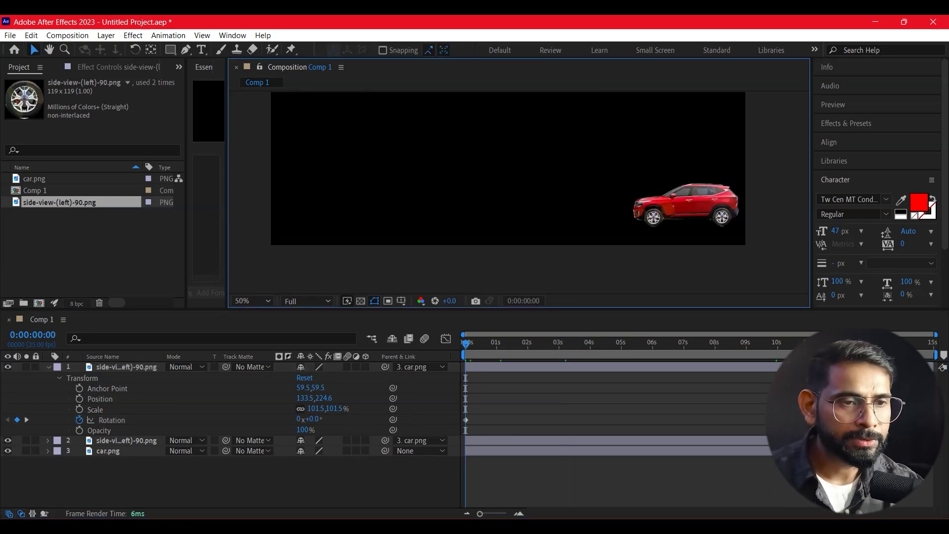
key(space)
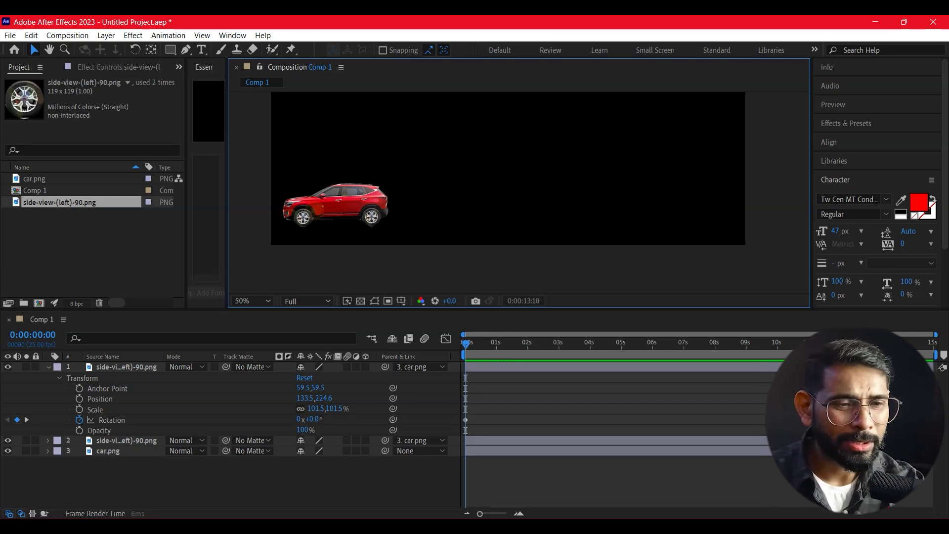
click(508, 343)
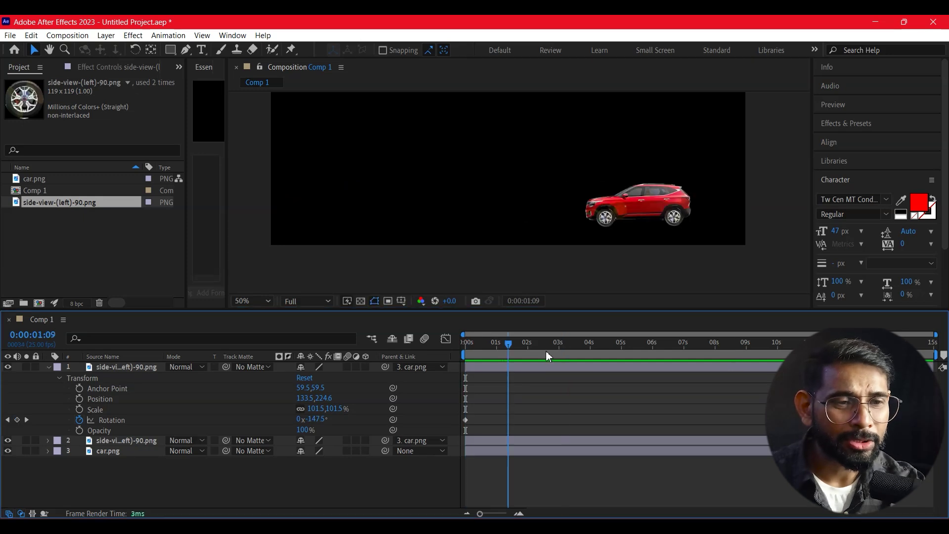
drag(507, 344, 602, 363)
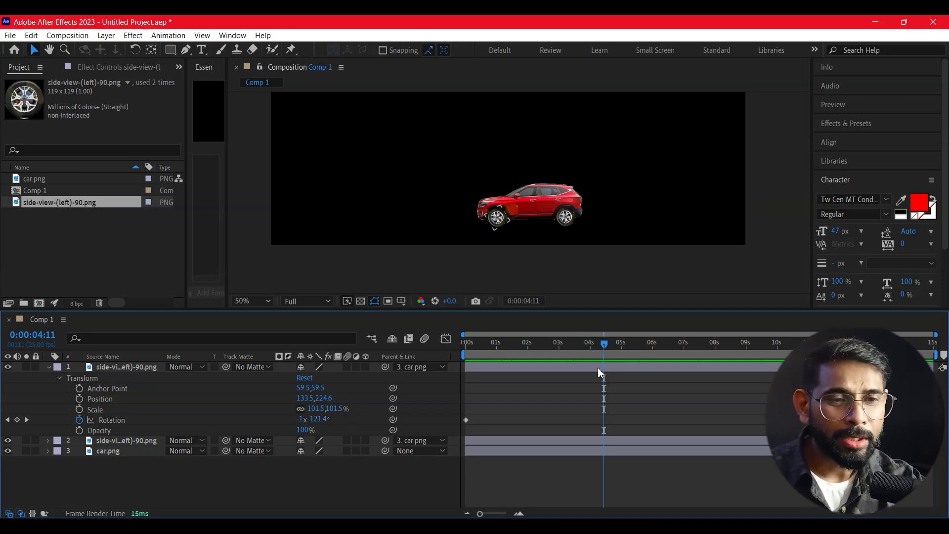
mouse_move(605, 352)
mouse_down()
mouse_move(436, 376)
mouse_move(769, 395)
mouse_move(751, 397)
mouse_up()
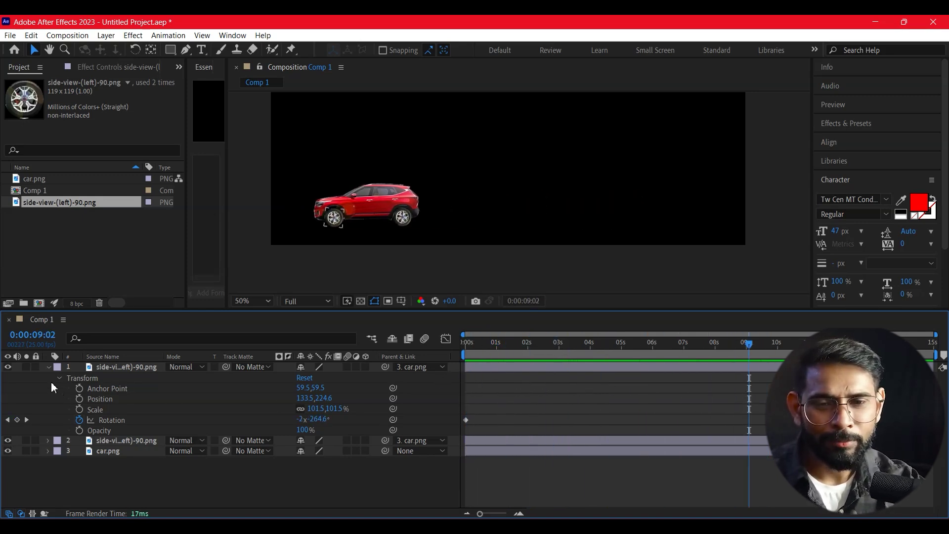
click(48, 367)
right_click(224, 437)
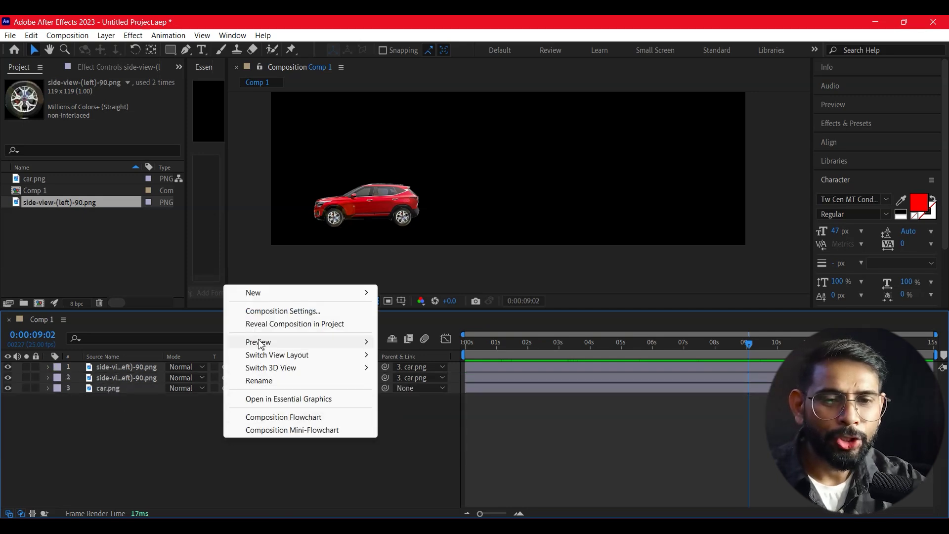
Step: Create a new solid layer with its colour set to white, named White Solid 1
mouse_move(270, 299)
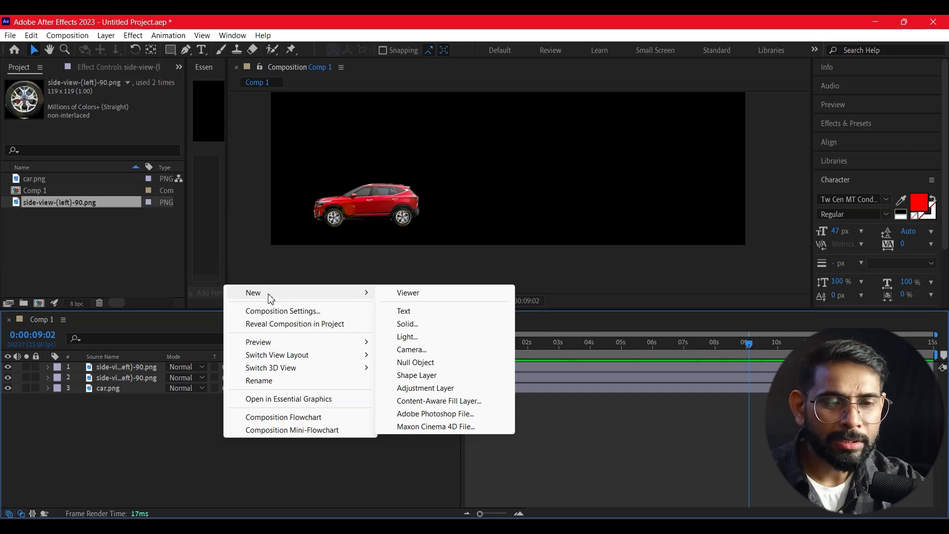
click(416, 327)
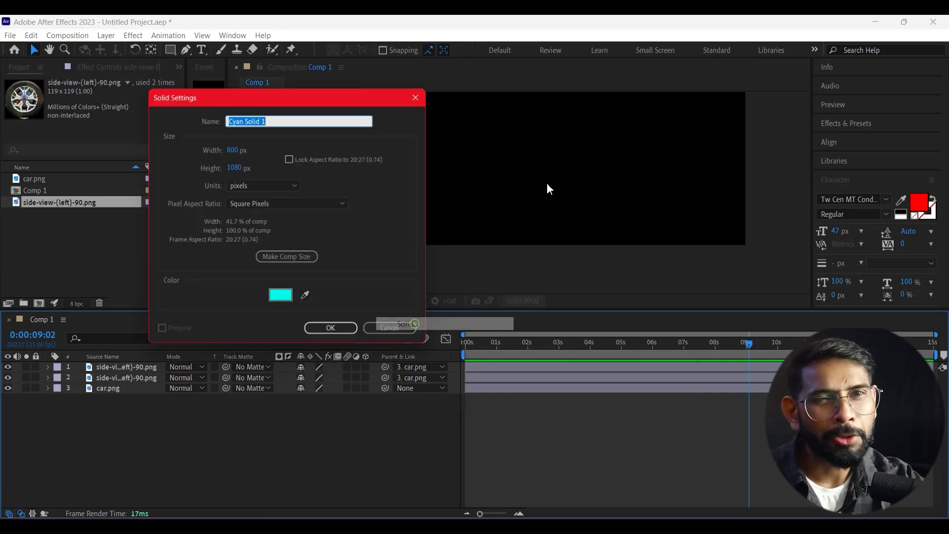
click(287, 303)
drag(523, 196, 465, 122)
click(752, 121)
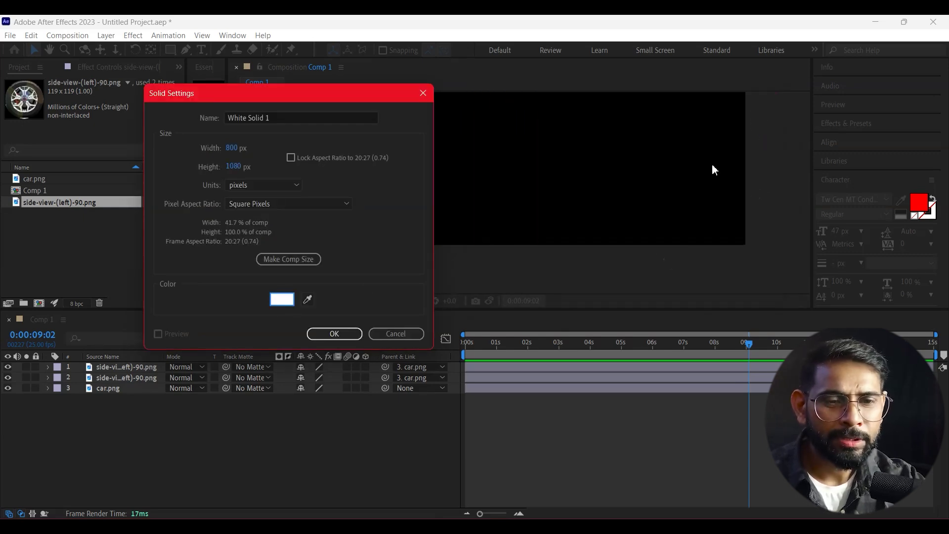
click(351, 333)
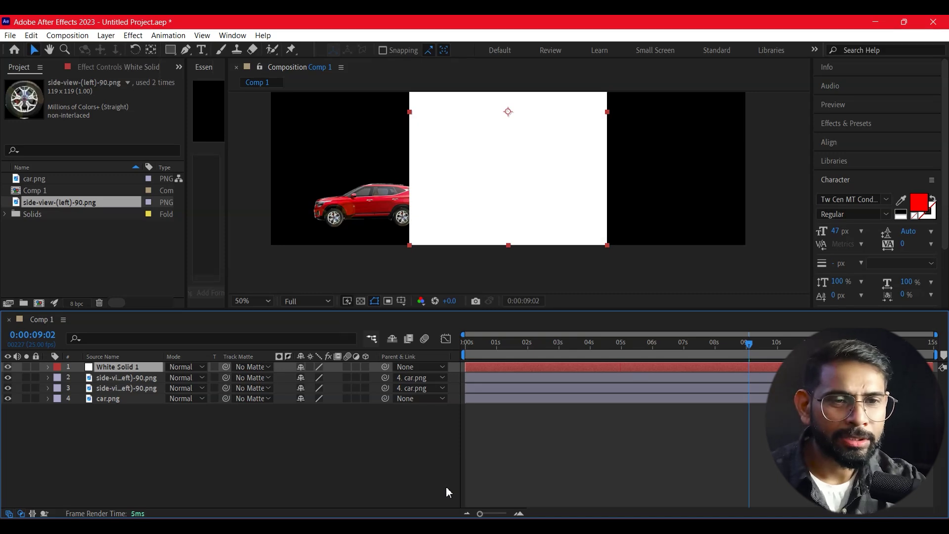
Step: Unlink White Solid 1's Scale and set it to 248,27%
key(comma)
key(comma)
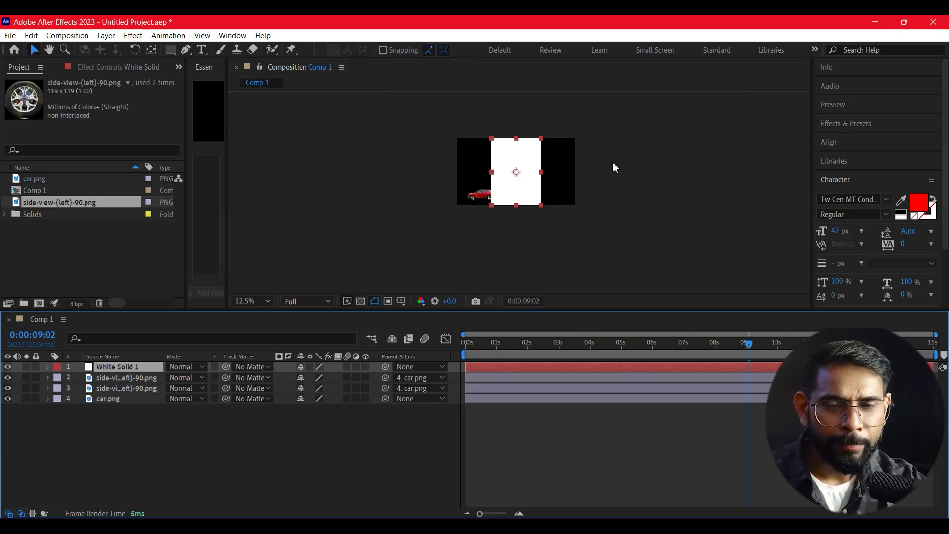
click(47, 368)
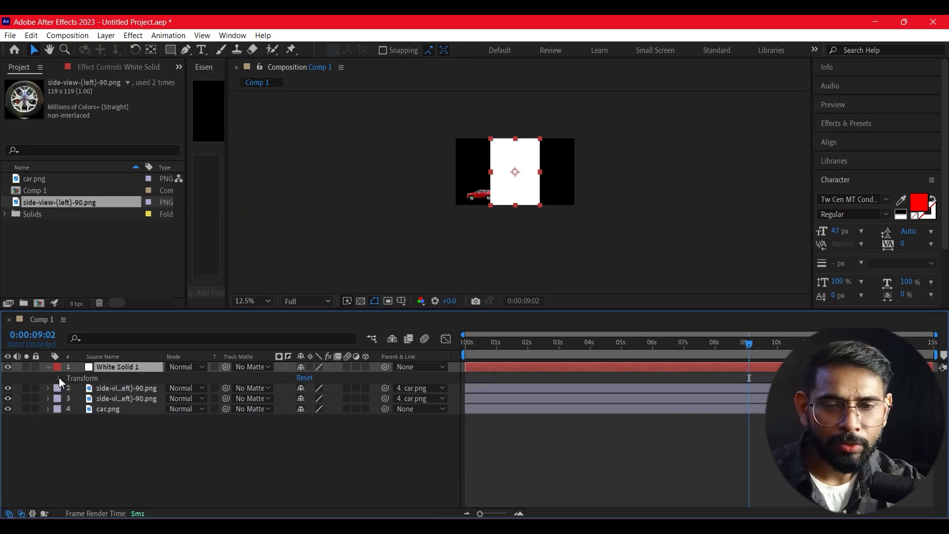
click(58, 378)
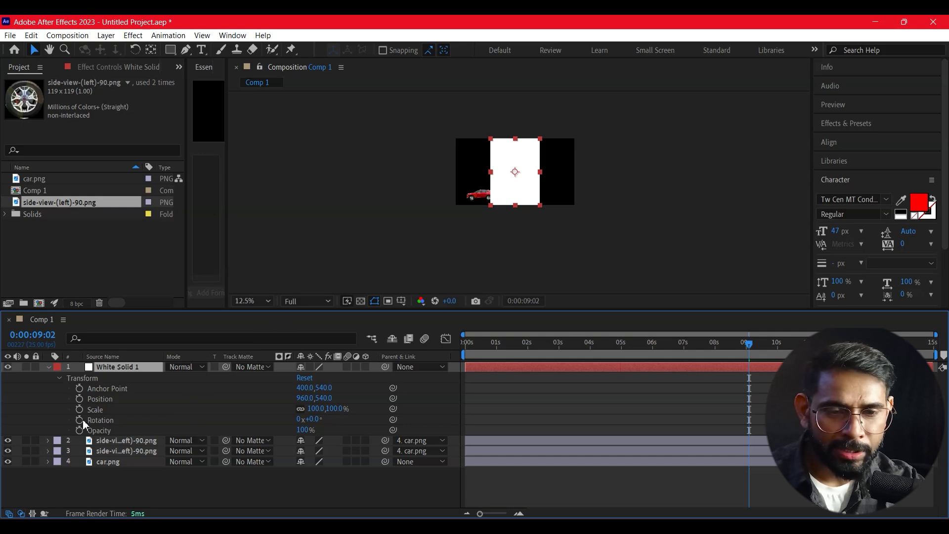
click(302, 410)
mouse_move(316, 408)
mouse_down()
mouse_move(429, 438)
mouse_move(397, 438)
mouse_up()
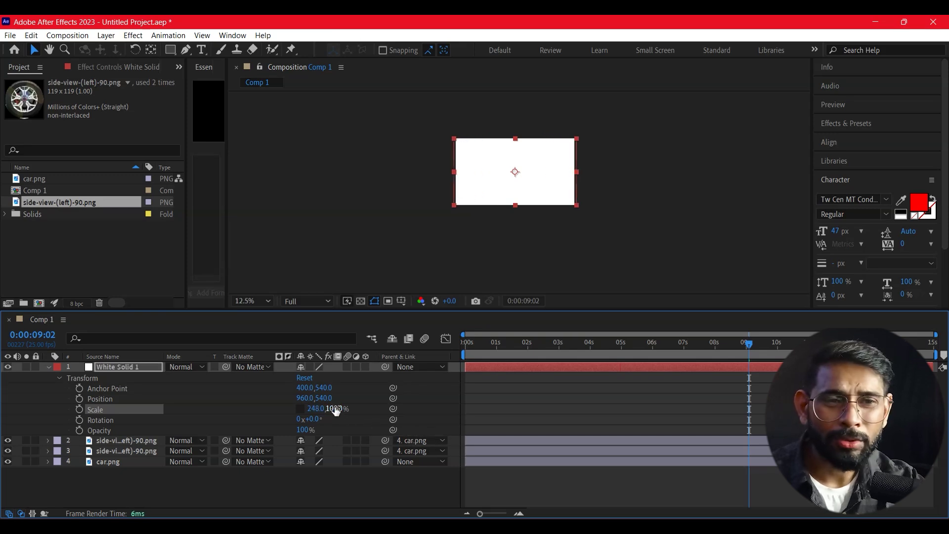
drag(363, 419, 303, 422)
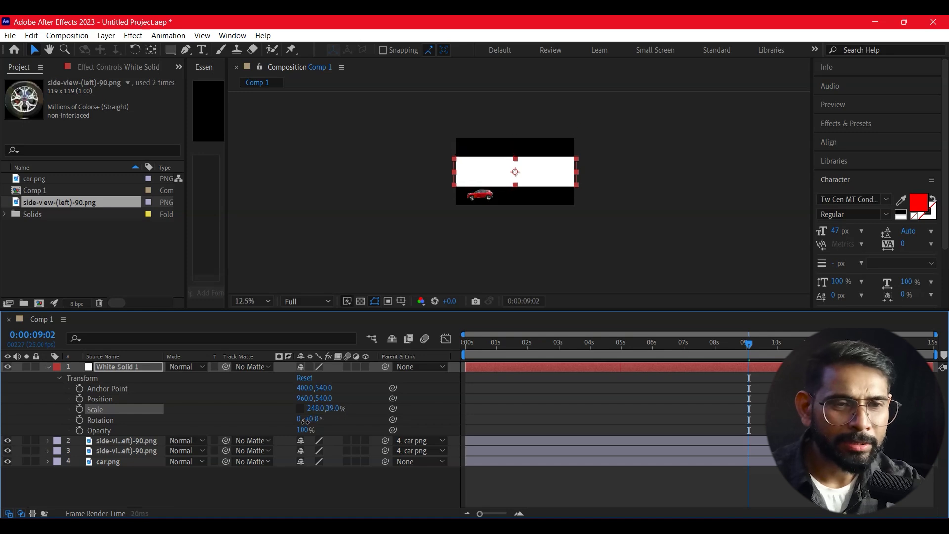
Step: Move the white strip down to about 956,886 and place it beneath the car layers
scroll(568, 220, up, 2)
scroll(558, 173, up, 2)
drag(555, 137, 556, 223)
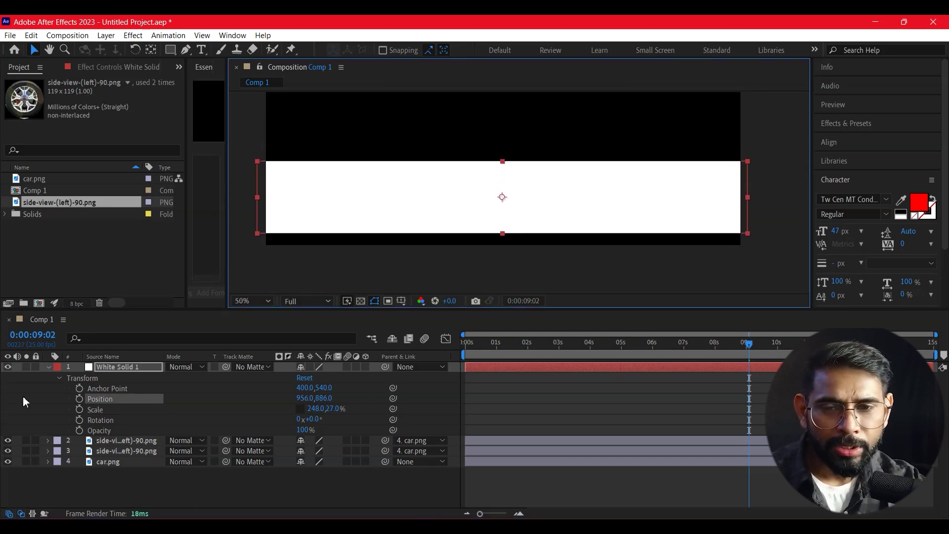
click(47, 368)
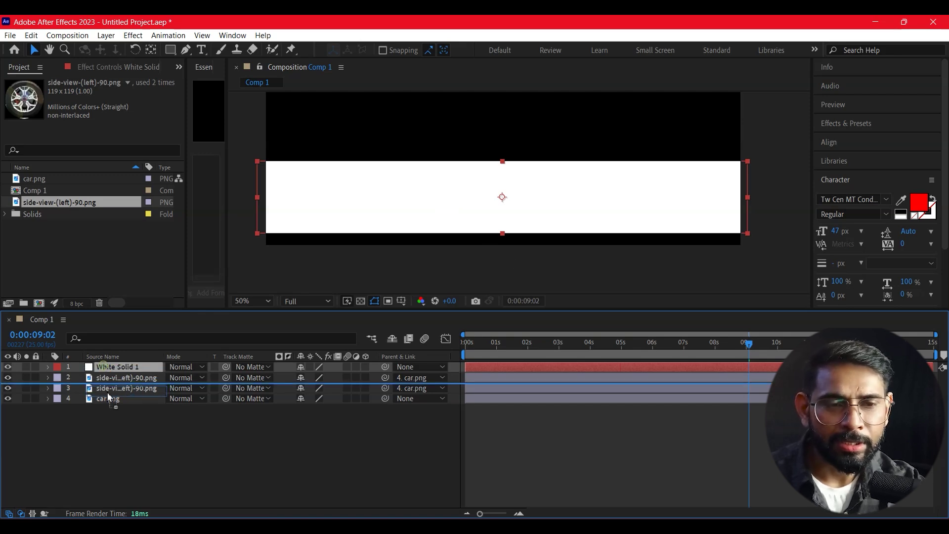
drag(106, 371, 109, 406)
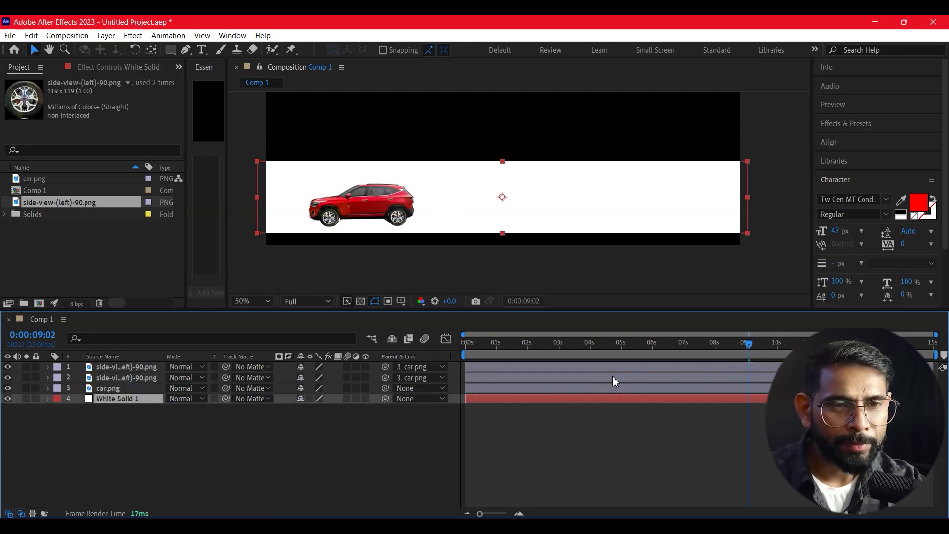
Step: Trim the white band's top edge and nudge it slightly higher, then scrub to 6:19 to check the car
drag(502, 161, 522, 195)
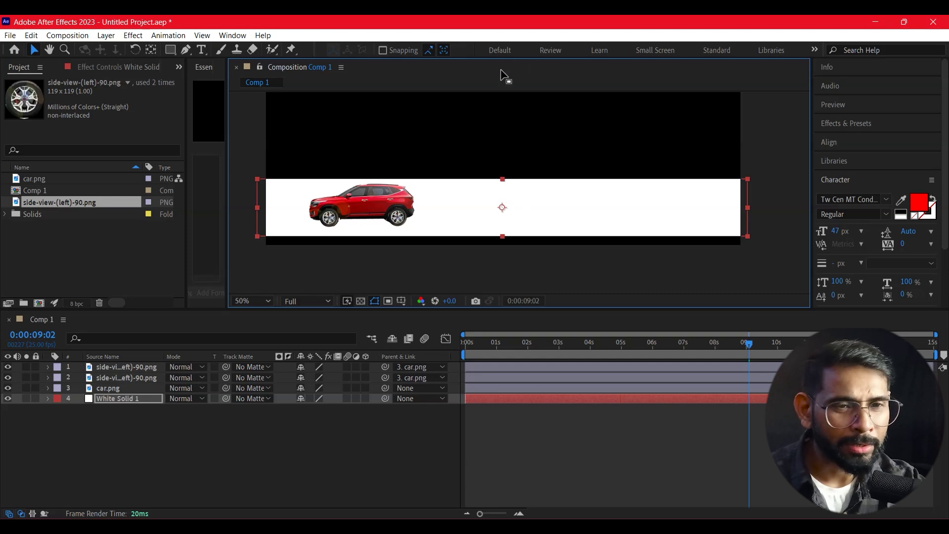
drag(508, 219, 509, 218)
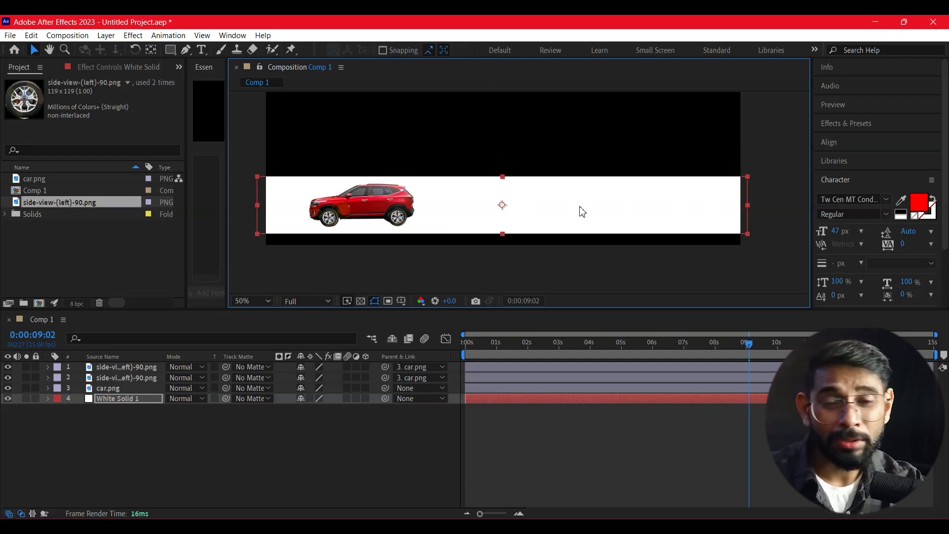
click(261, 449)
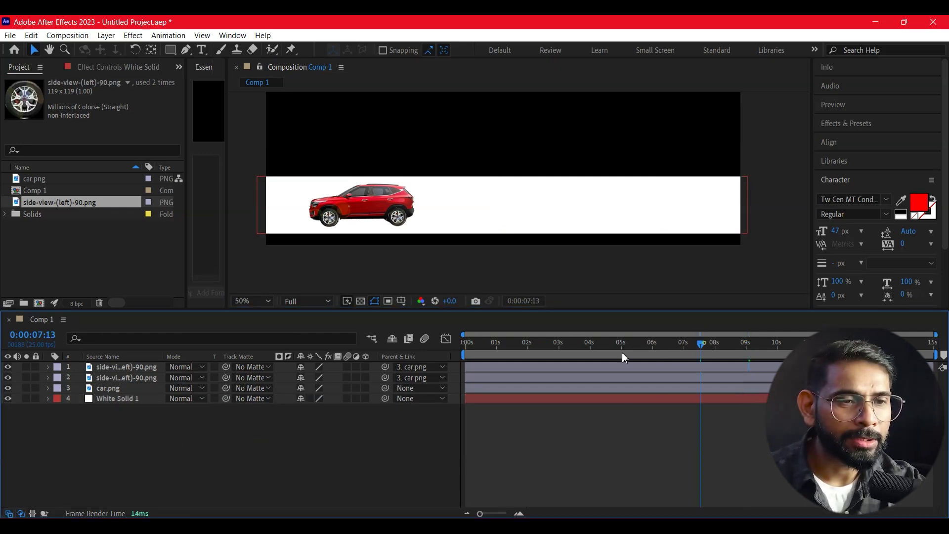
drag(659, 352, 601, 372)
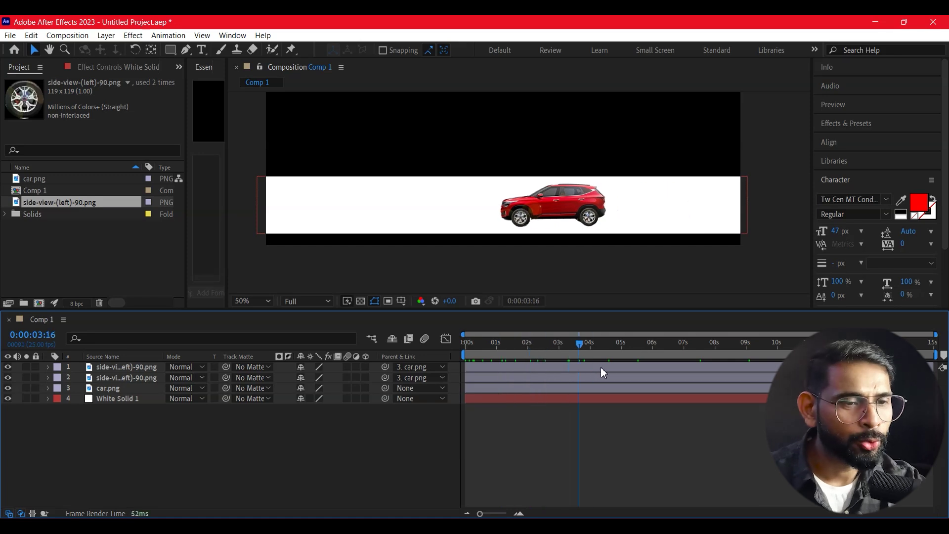
drag(600, 371, 675, 373)
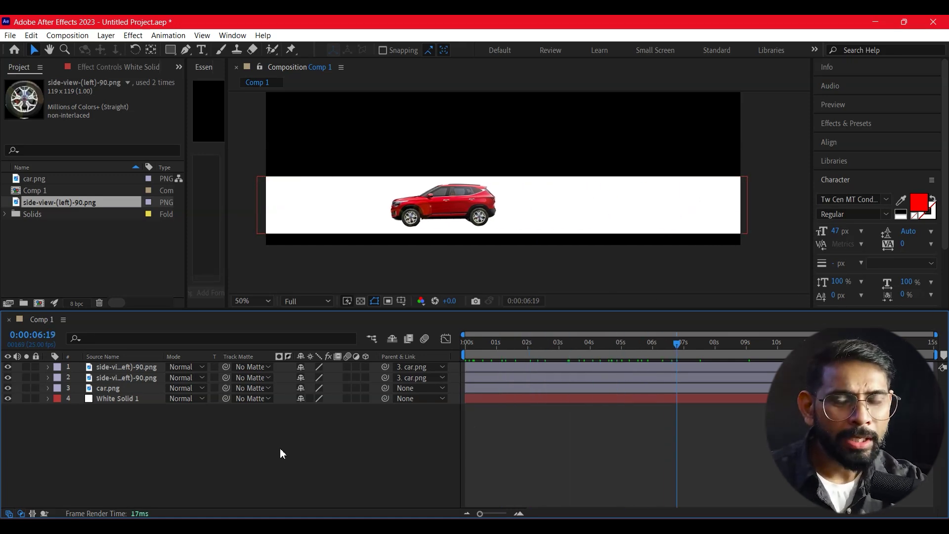
Step: Create a text layer reading 'Castrol Engine Oil' in the viewer
click(202, 50)
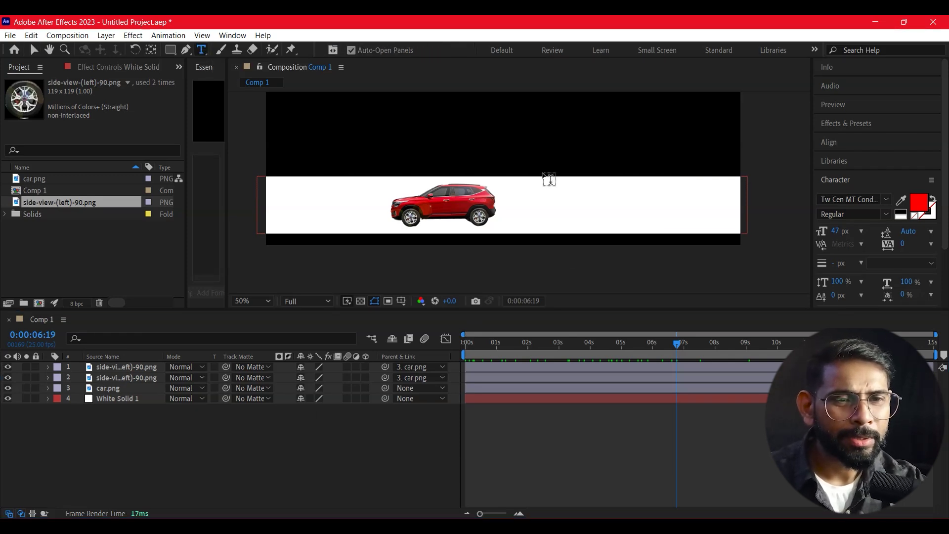
click(448, 144)
text(Cas)
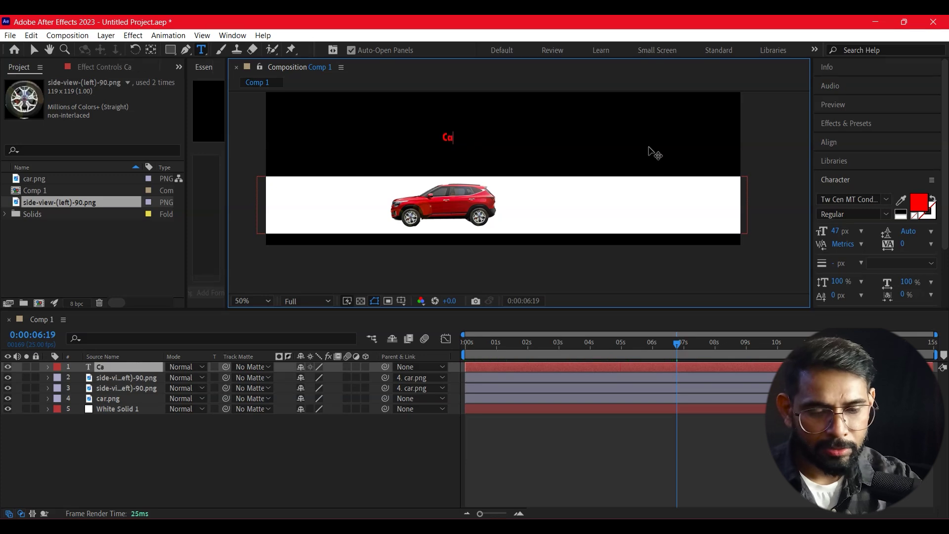
text(trol Engine Oil)
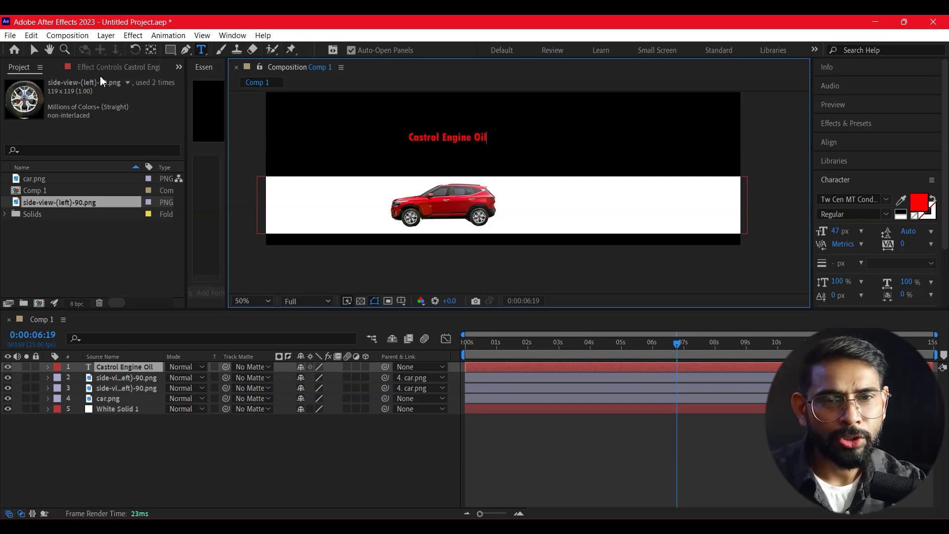
click(34, 49)
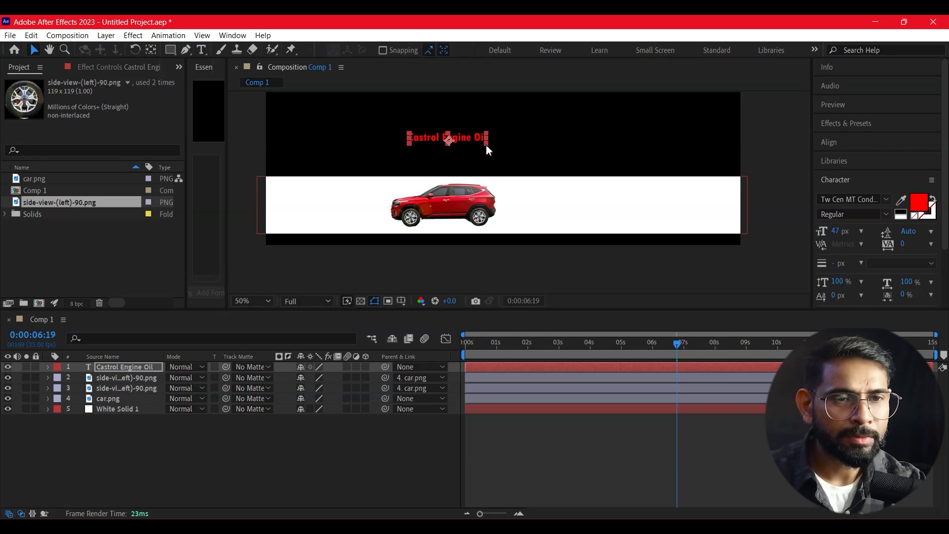
Step: Resize the text and place it on the white band to the right of the car
drag(486, 145, 502, 159)
key(ctrl+z)
key(ctrl+z)
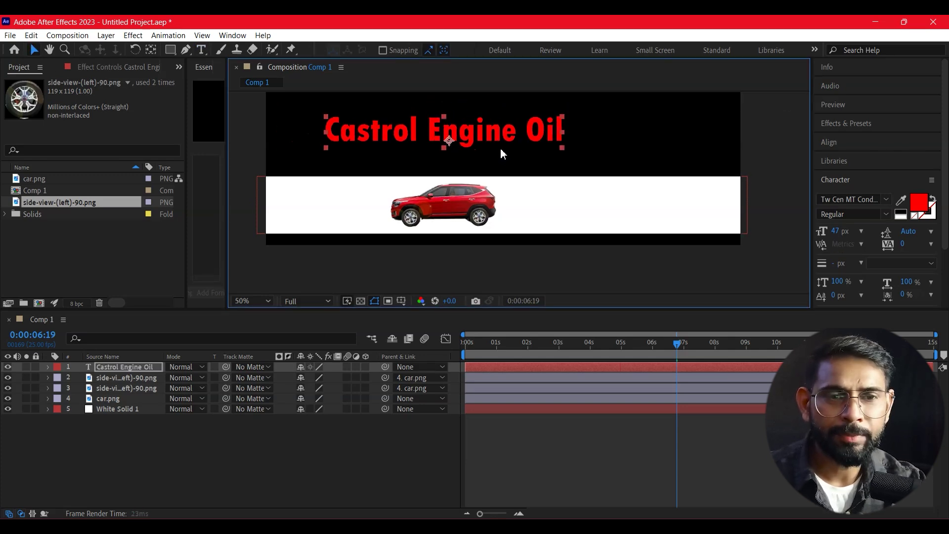
key(ctrl+z)
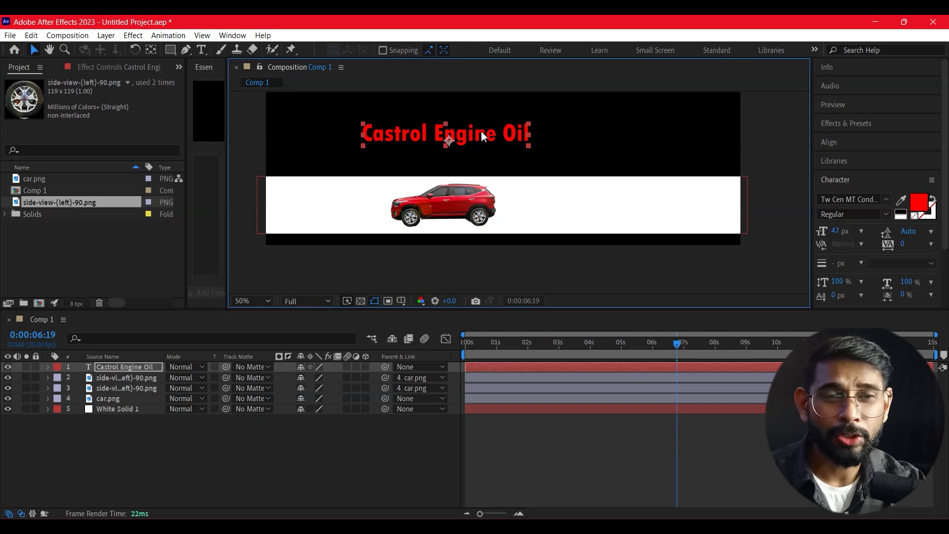
drag(491, 141, 651, 213)
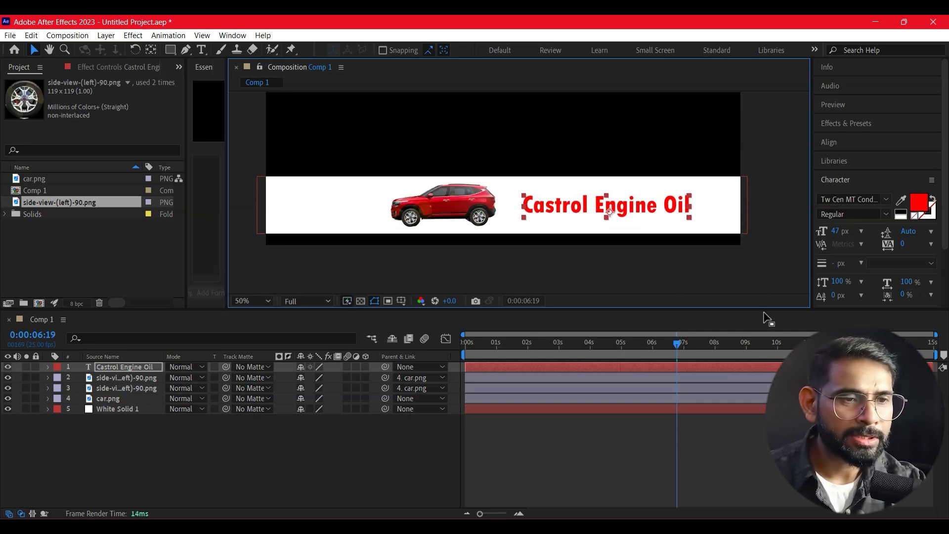
click(766, 269)
Step: Preview the animation and park the playhead at 6:03
drag(679, 349, 430, 365)
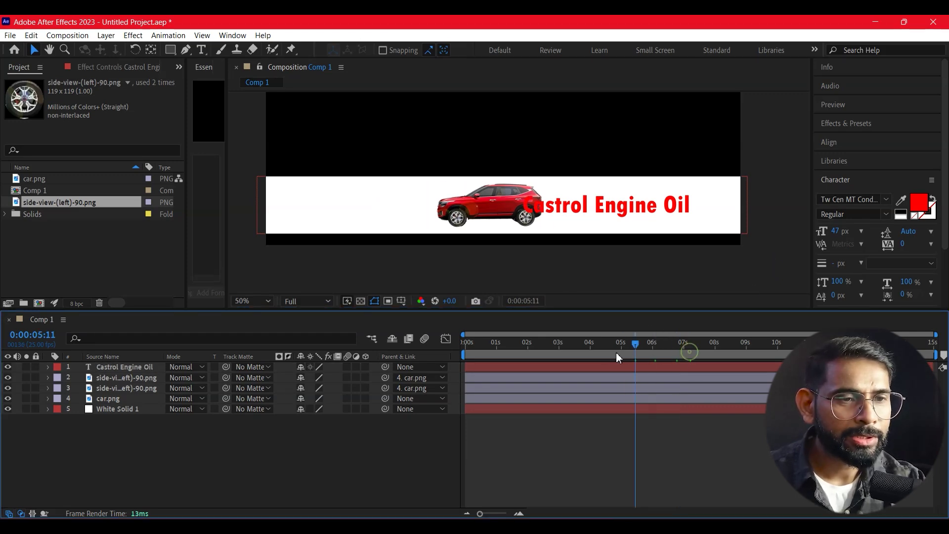
key(space)
drag(546, 370, 655, 373)
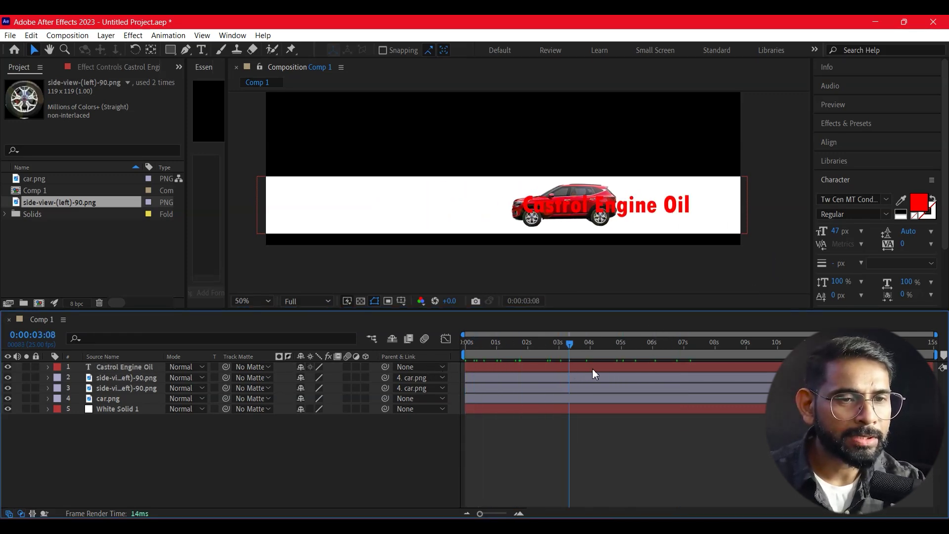
drag(655, 373, 656, 375)
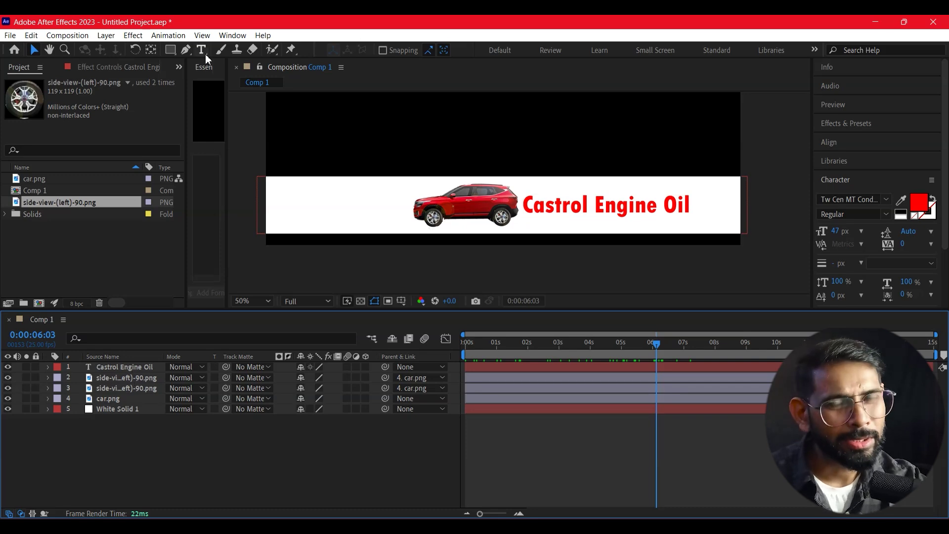
Step: Key the text layer's Opacity at 0% at 6:03
click(47, 367)
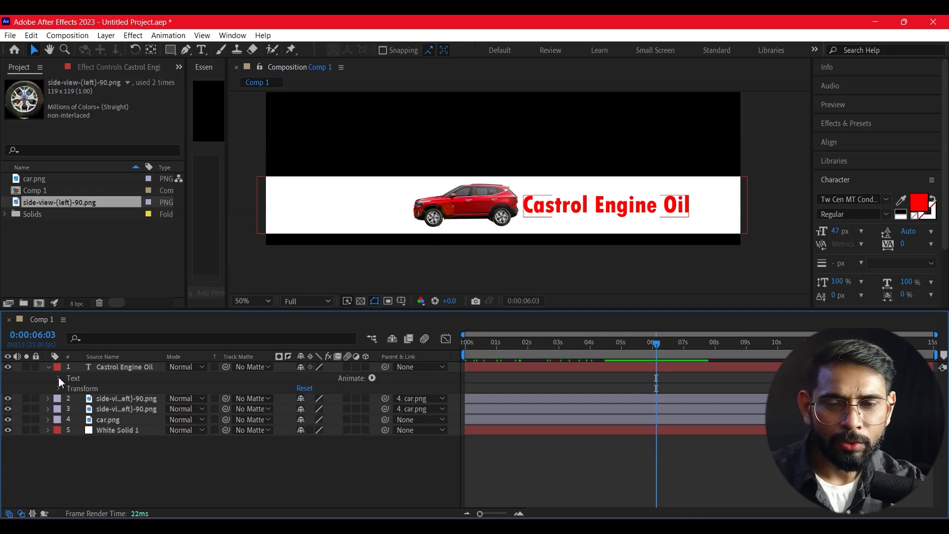
click(58, 378)
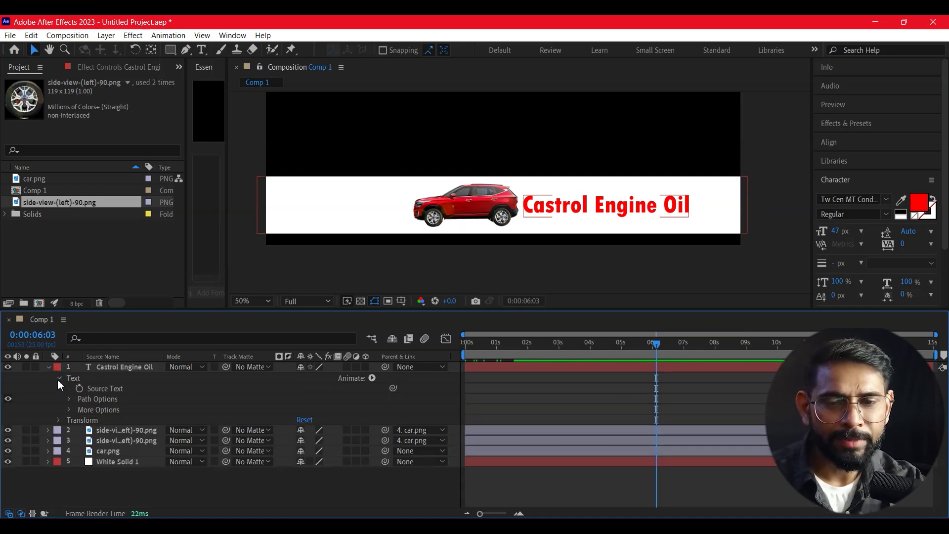
click(57, 379)
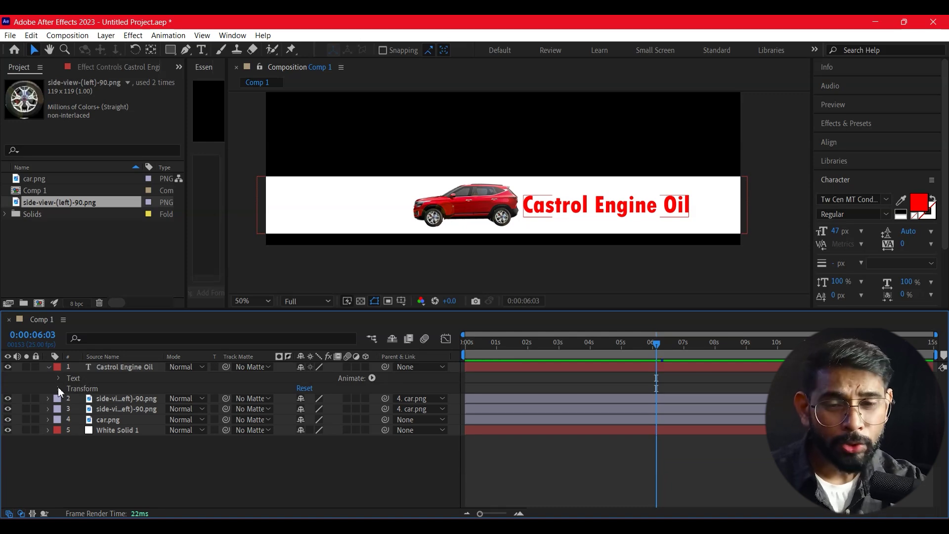
click(59, 388)
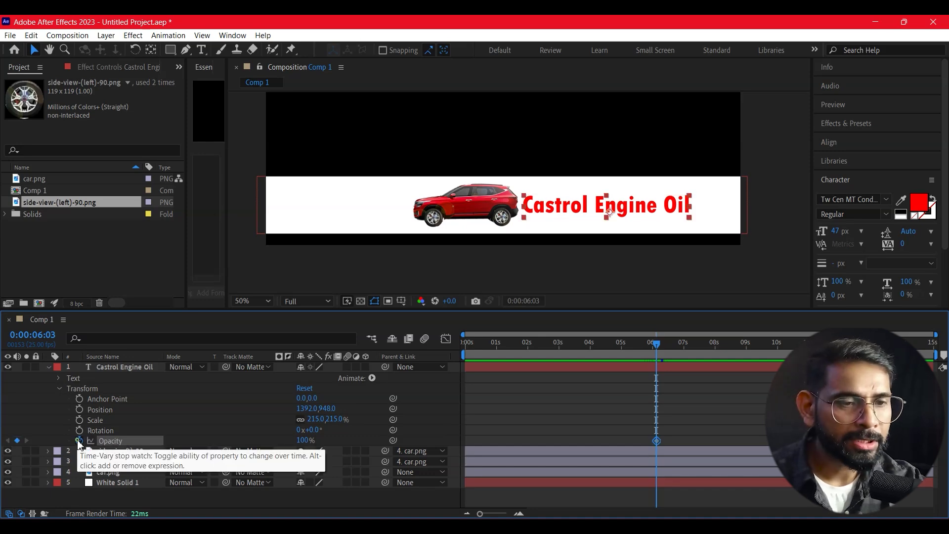
click(79, 440)
drag(675, 345, 714, 346)
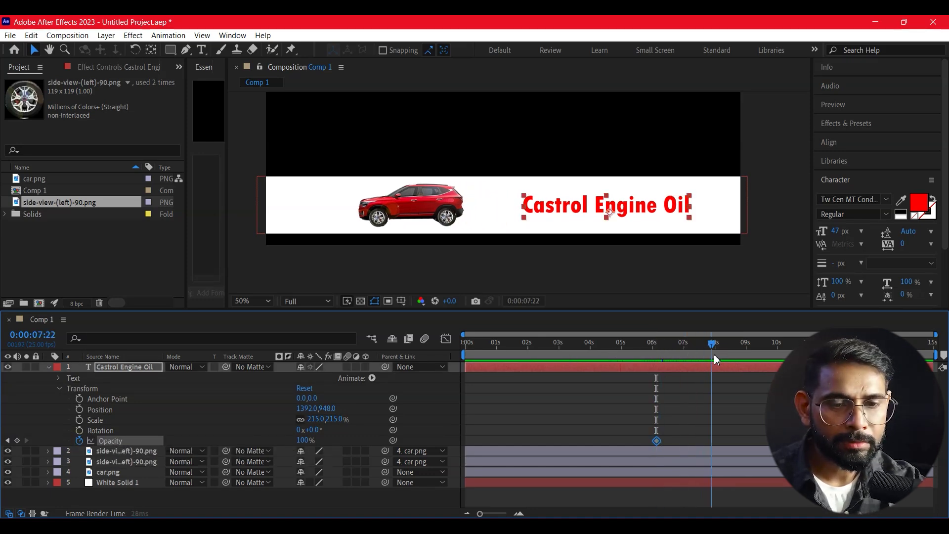
click(443, 429)
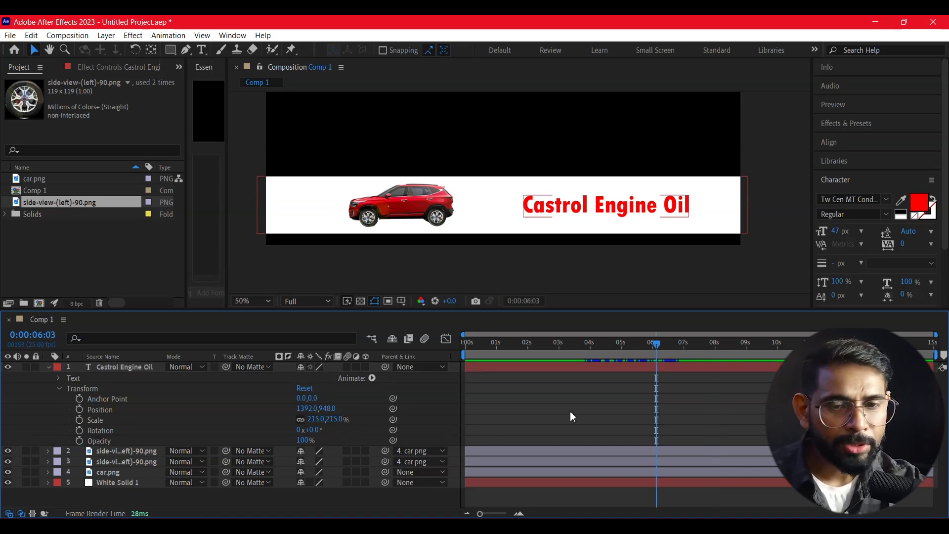
key(j)
drag(303, 440, 200, 451)
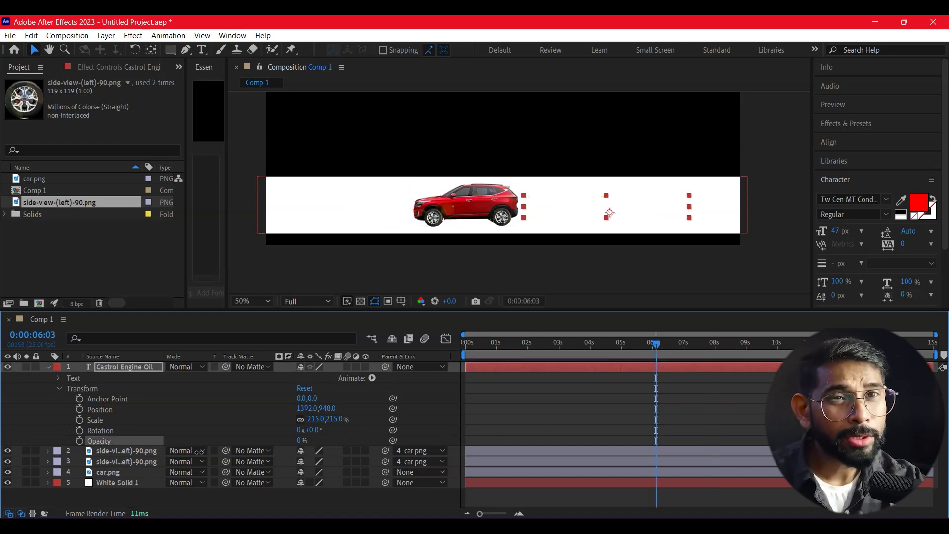
click(79, 438)
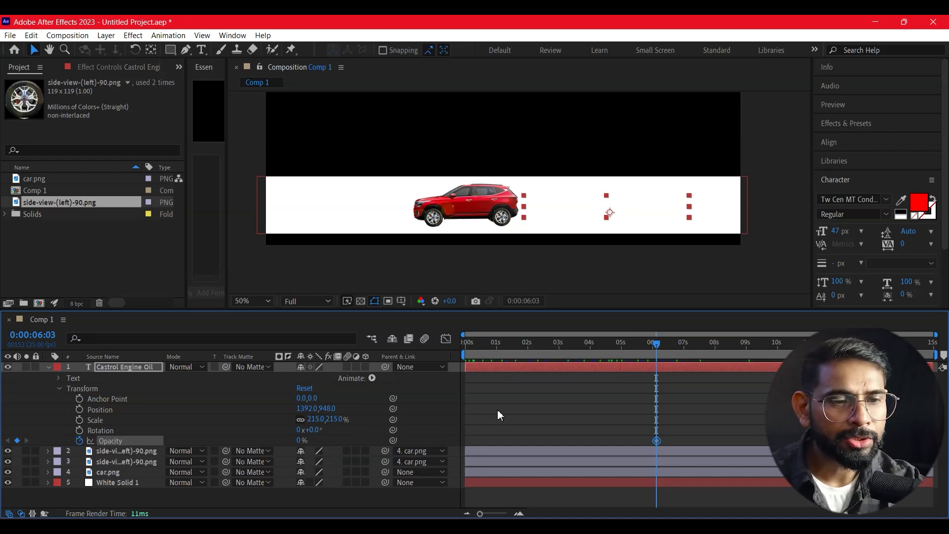
Step: Add a 100% Opacity keyframe around 9:01 and scrub to verify the fade-in
drag(657, 343, 748, 365)
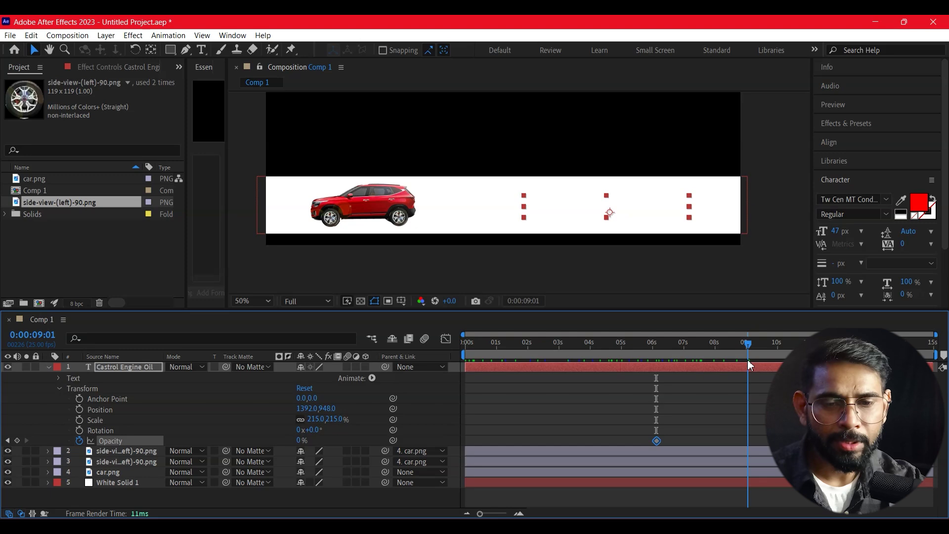
click(301, 439)
text(100)
key(Return)
mouse_move(747, 368)
mouse_down()
mouse_move(521, 396)
mouse_move(667, 416)
mouse_up()
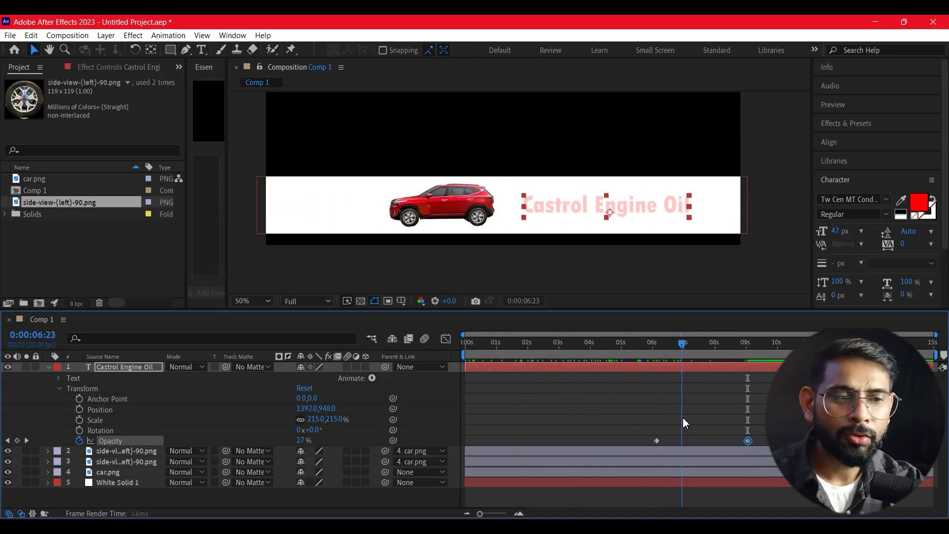
mouse_move(667, 419)
mouse_down()
mouse_move(780, 429)
mouse_move(511, 448)
mouse_move(809, 460)
mouse_up()
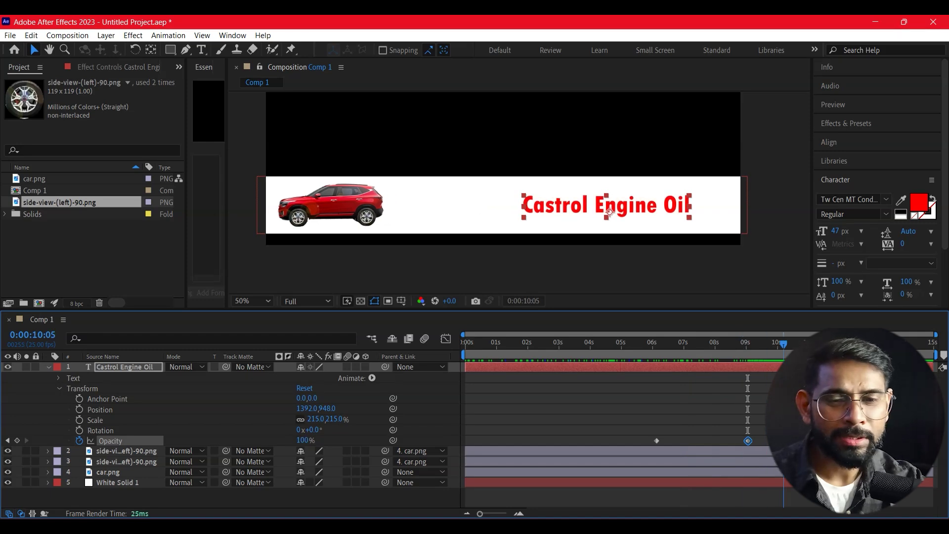
click(48, 367)
click(312, 447)
key(comma)
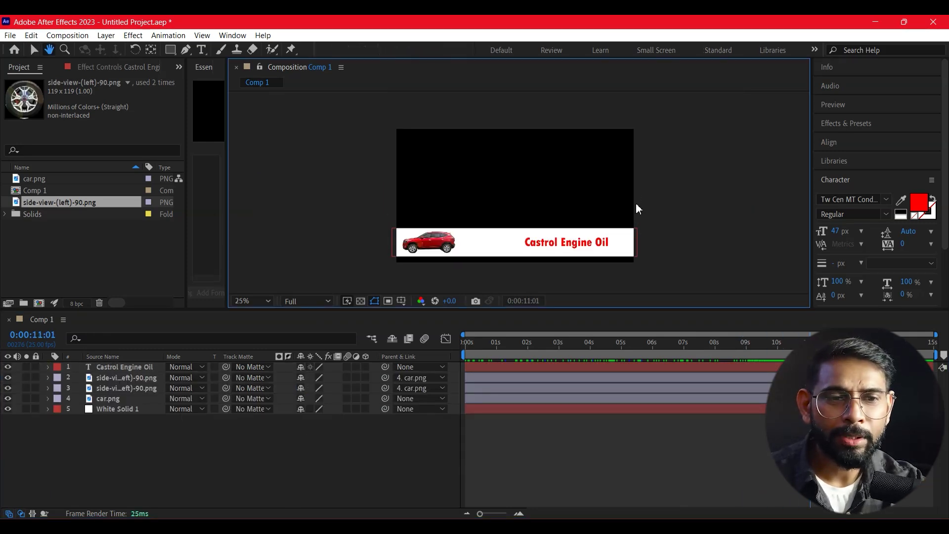
drag(564, 148, 593, 162)
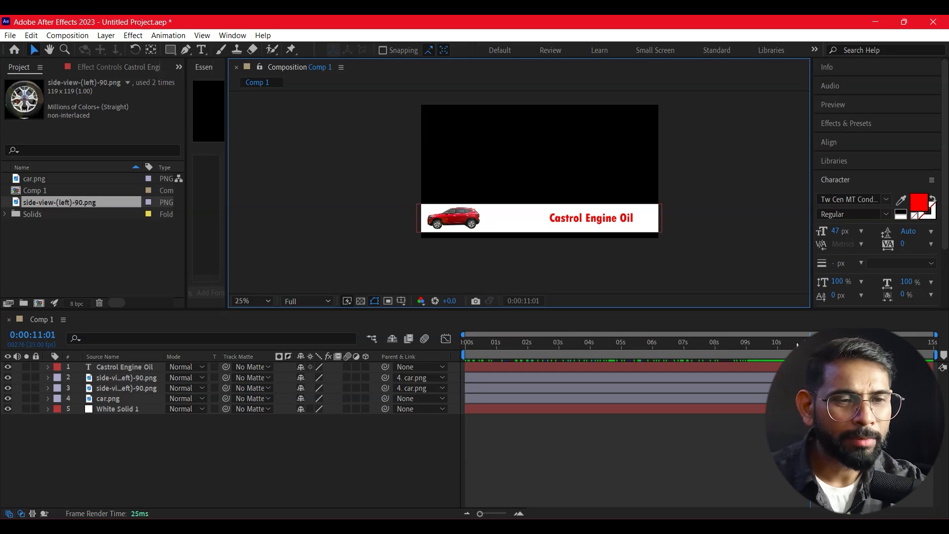
click(556, 342)
drag(467, 341, 751, 385)
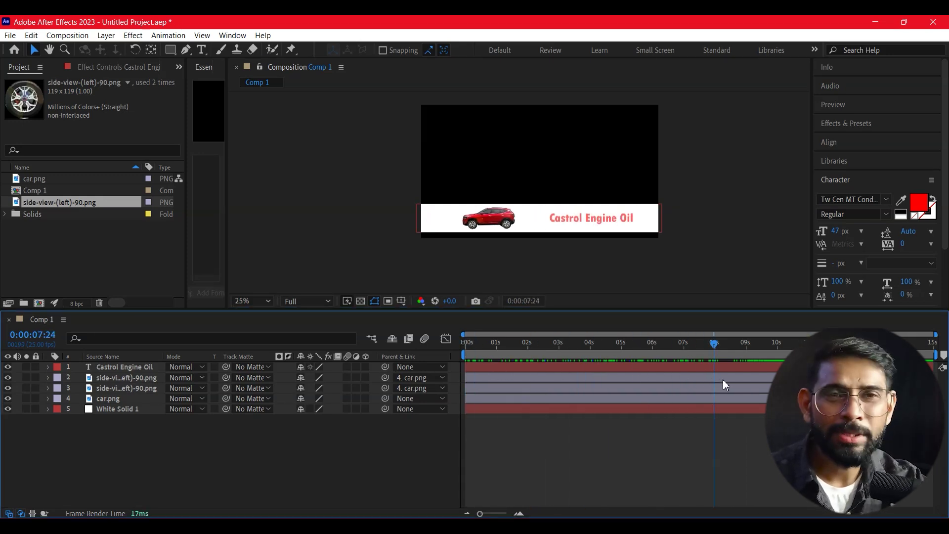
key(Home)
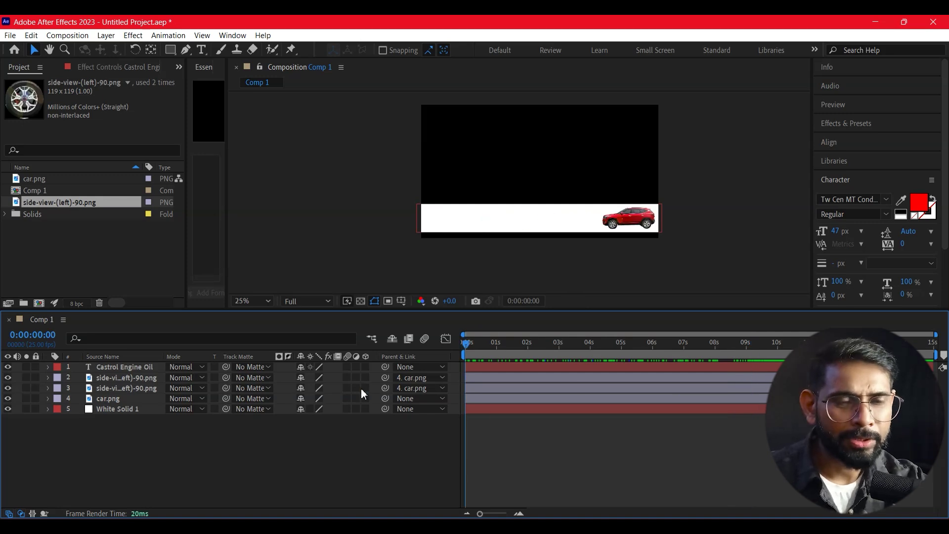
drag(691, 342, 691, 390)
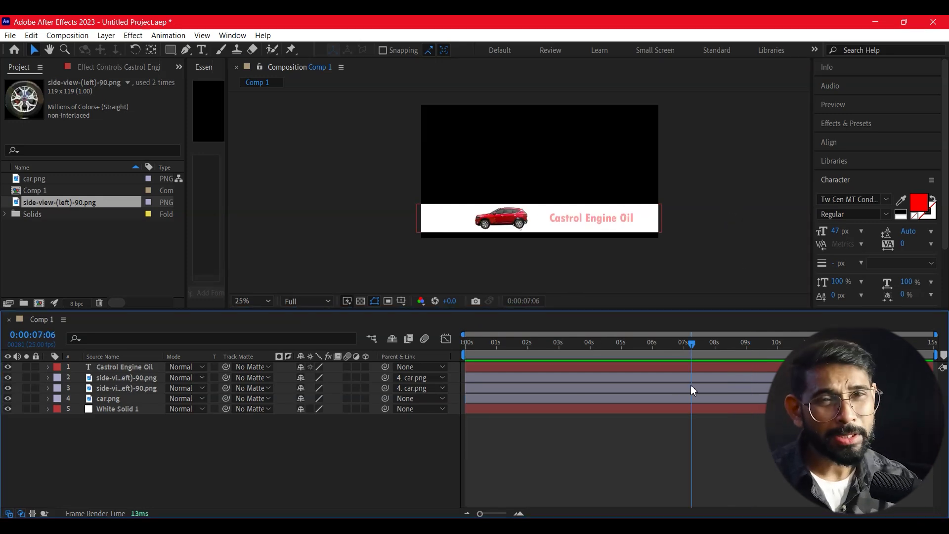